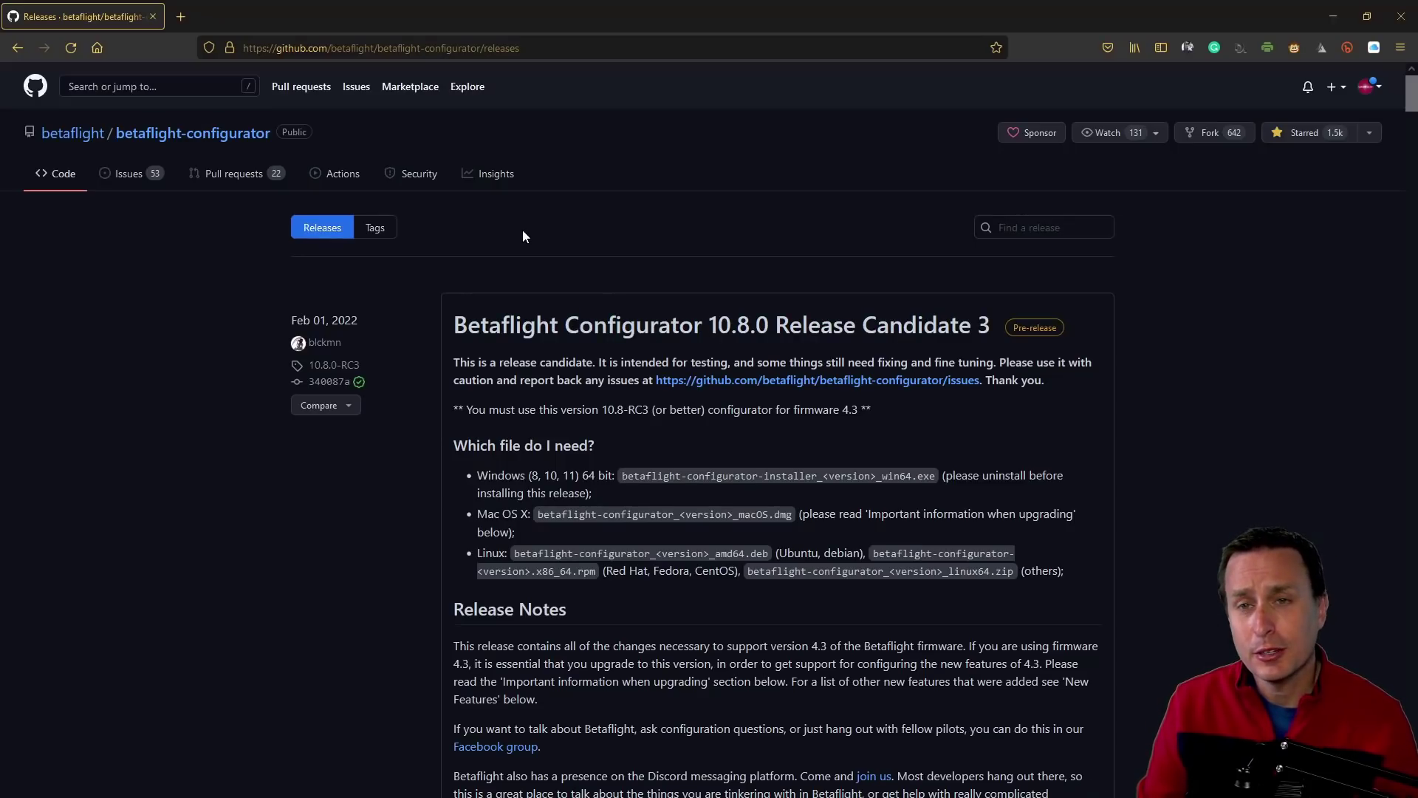
Expand the 10.8.0 Release Candidate 3 assets to reveal its nine download files.
scroll(449, 440, "down", 15)
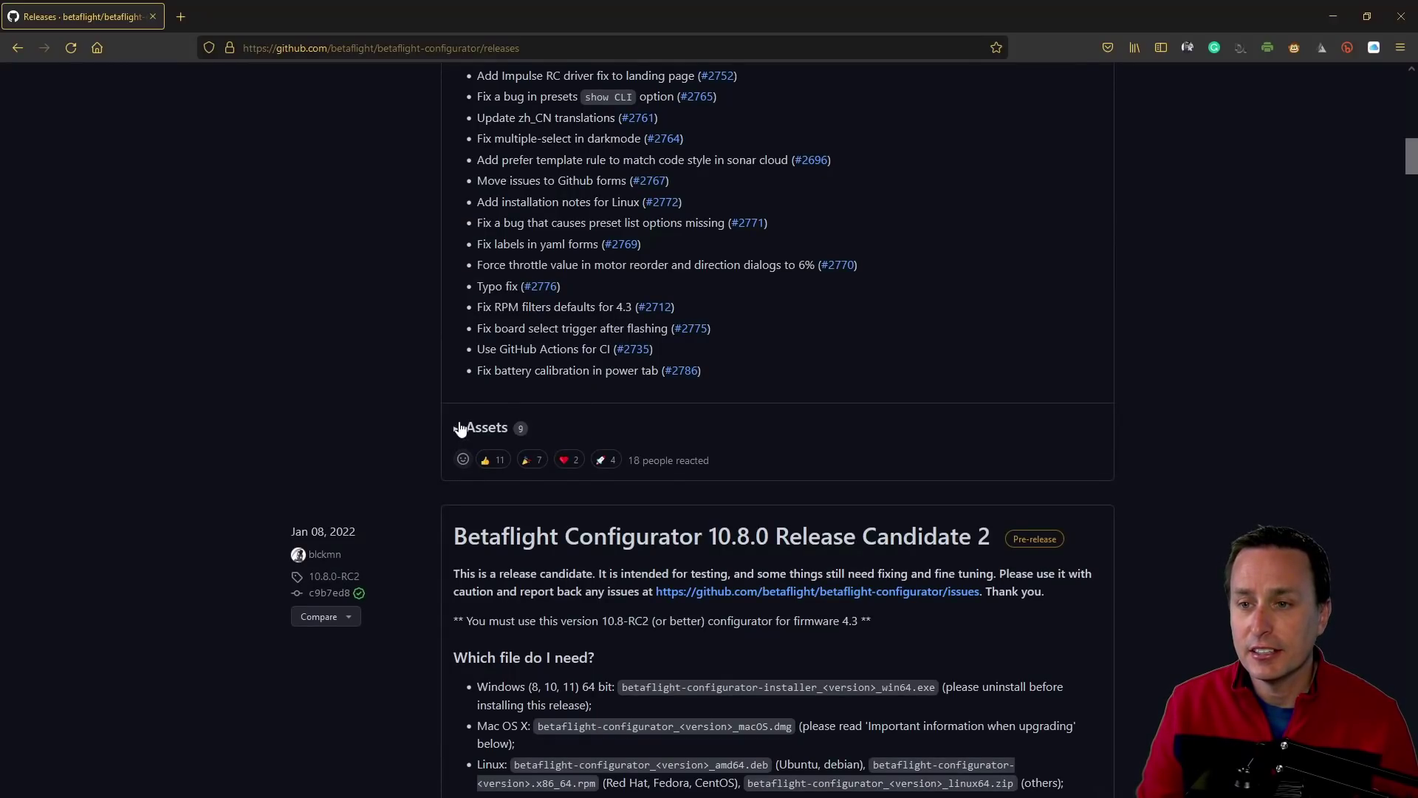
left_click(455, 435)
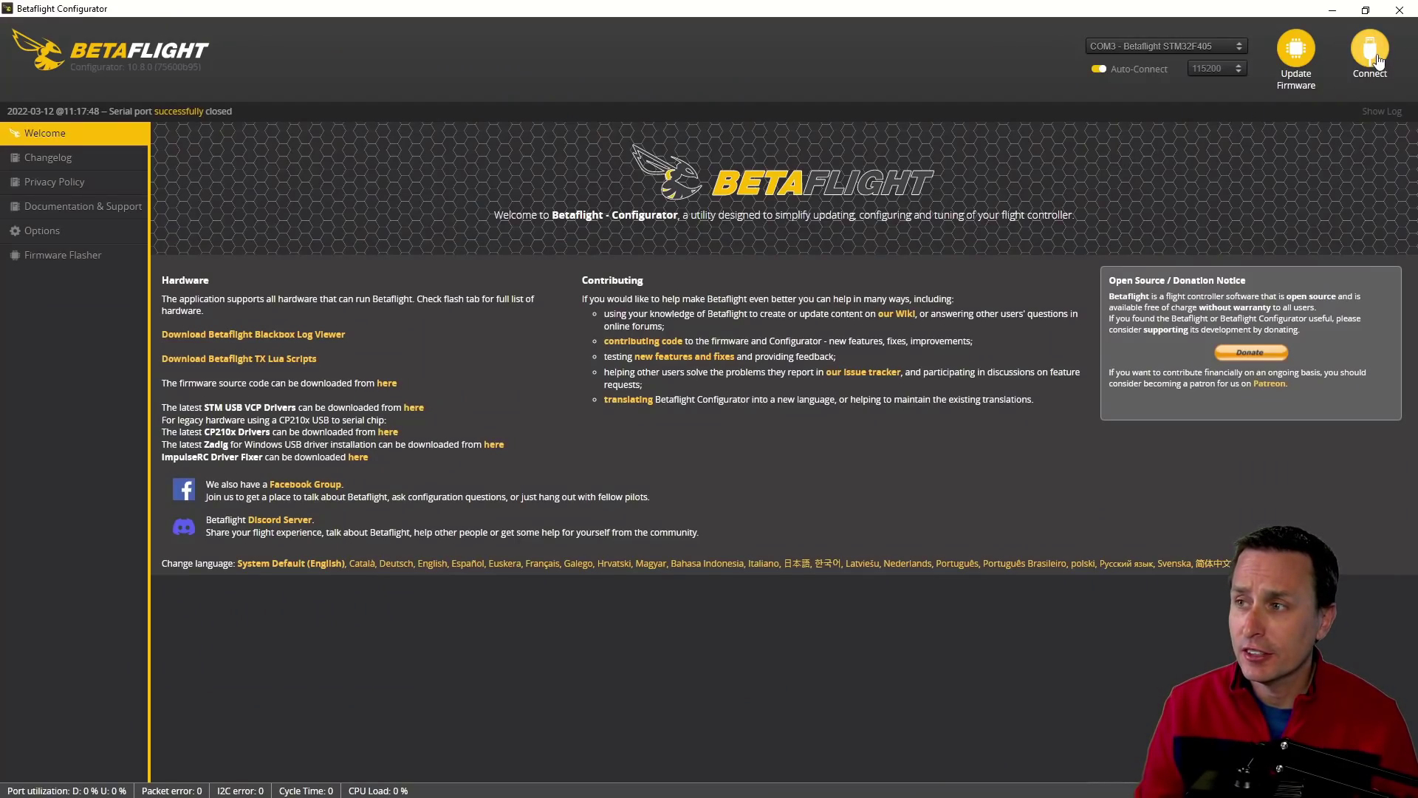
Connect to the flight controller on firmware 4.3.0 and look at the Ports page.
left_click(1376, 61)
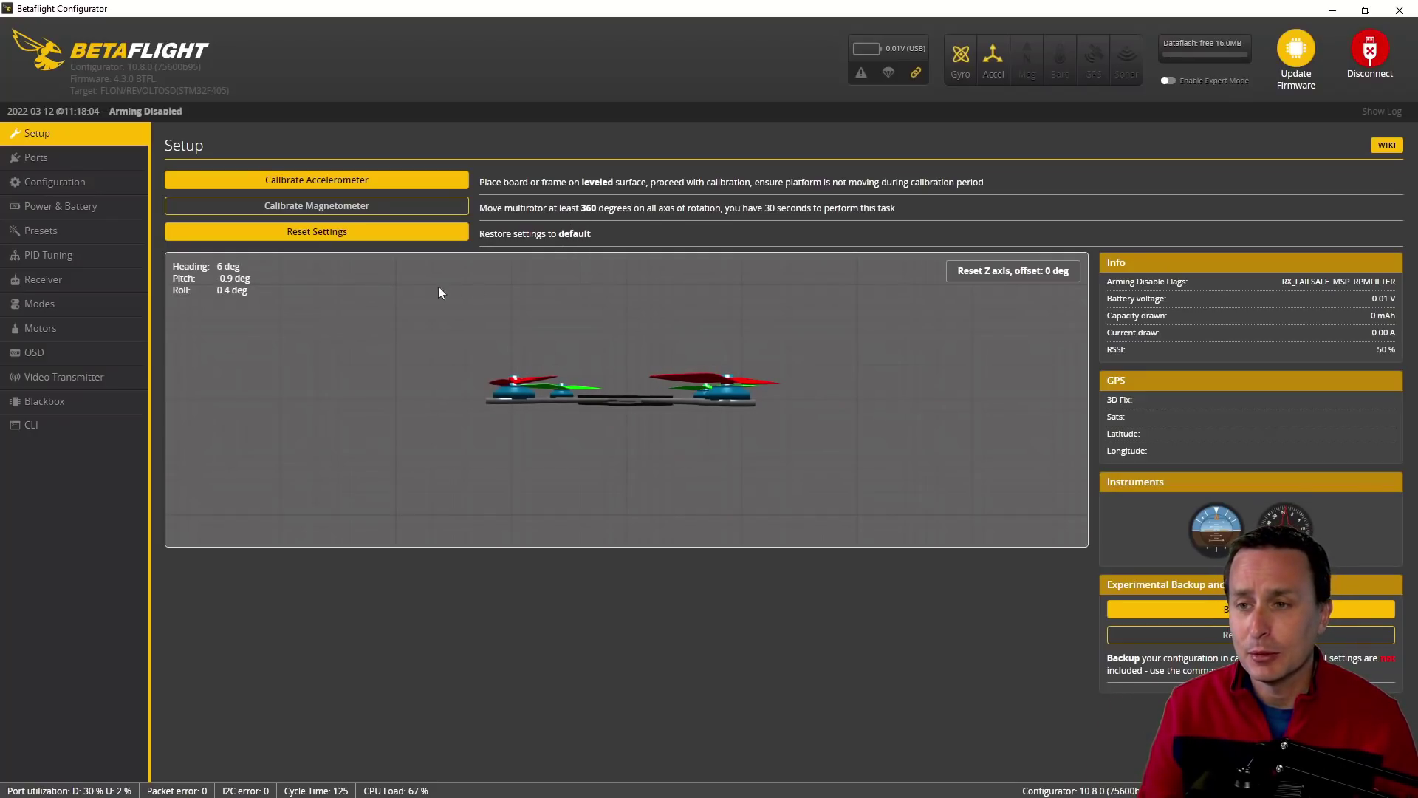
left_click(35, 158)
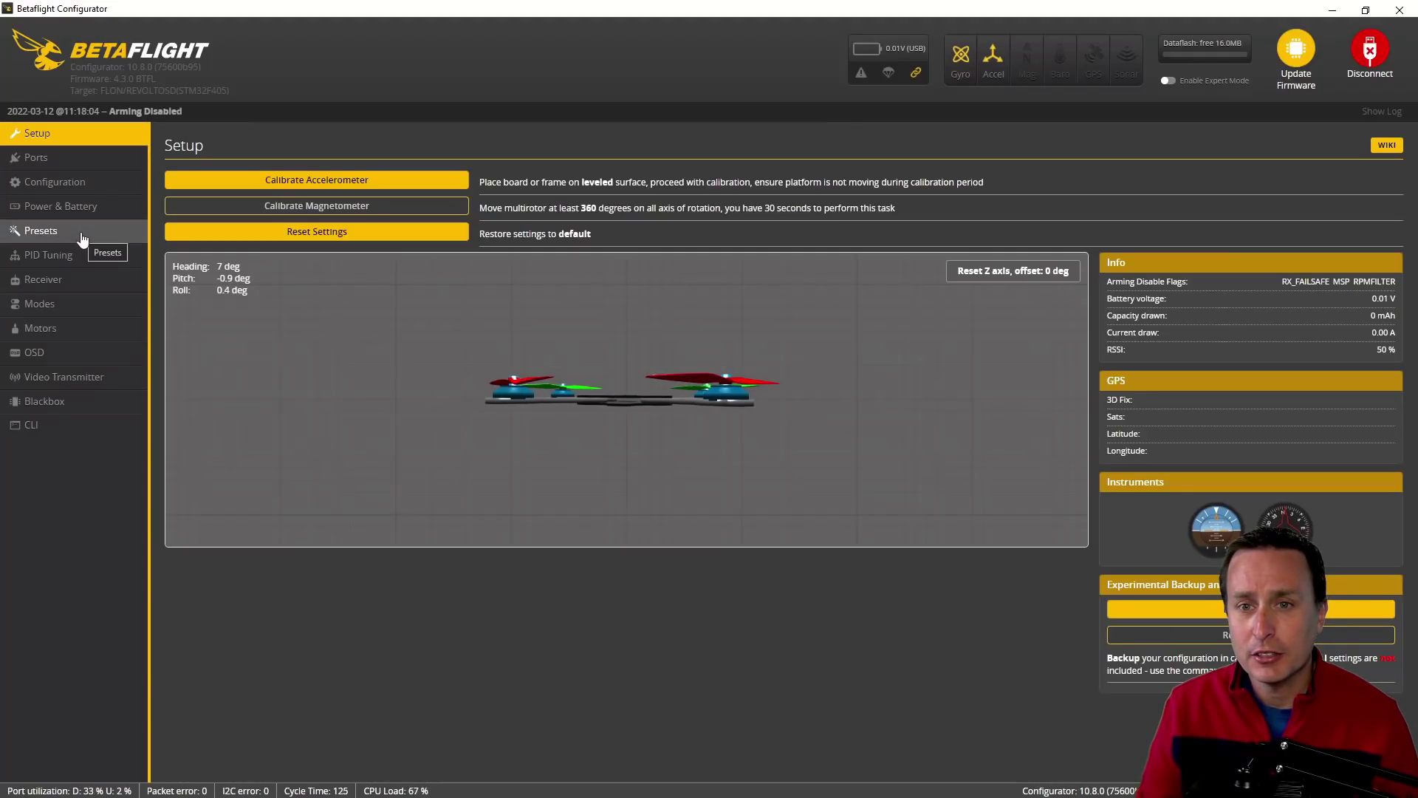
Save a CLI backup of the current configuration to the Desktop from the Presets page.
left_click(83, 236)
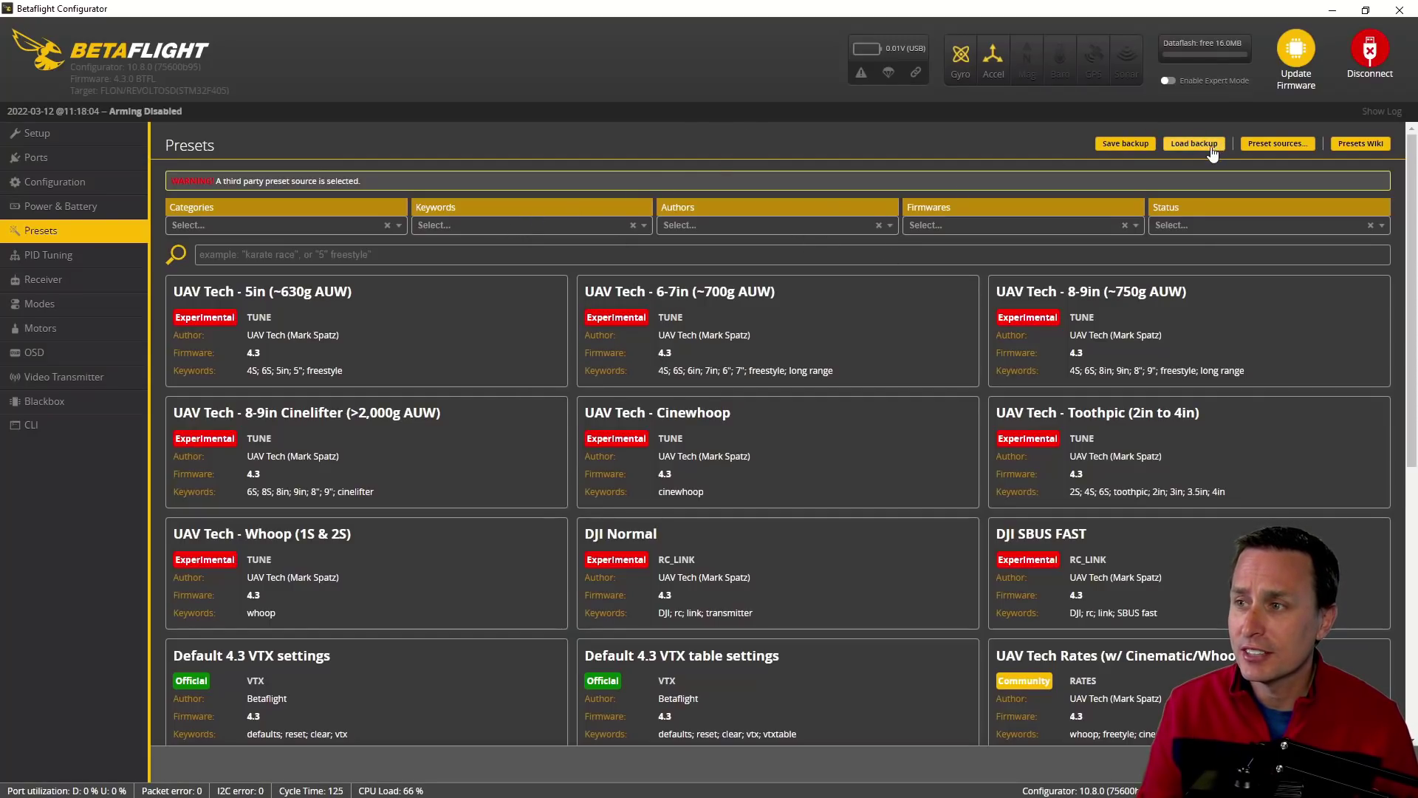
left_click(1133, 147)
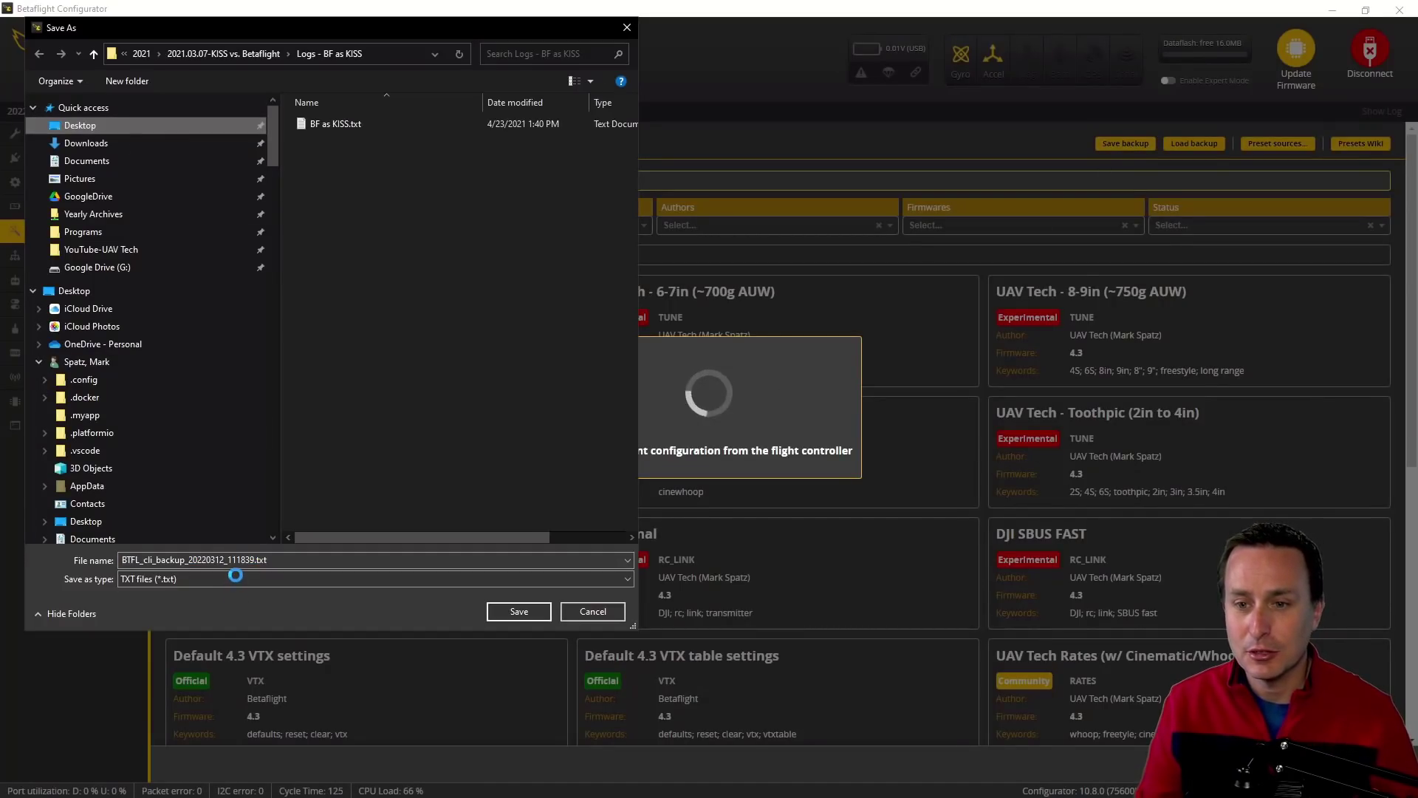
left_click(86, 520)
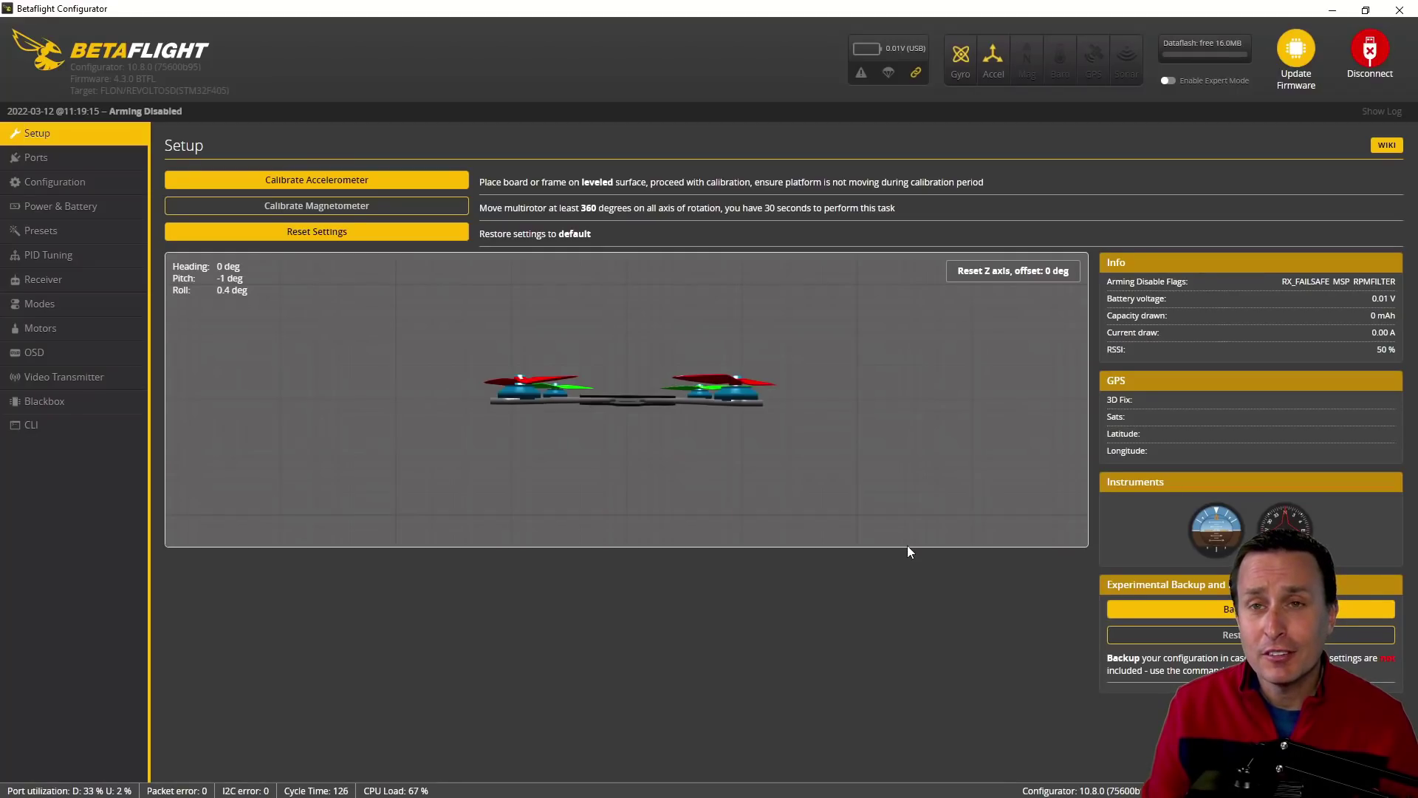
Auto-detect the REVOLTOSD board in the flasher and select firmware 4.3.0-RC3.
left_click(1296, 58)
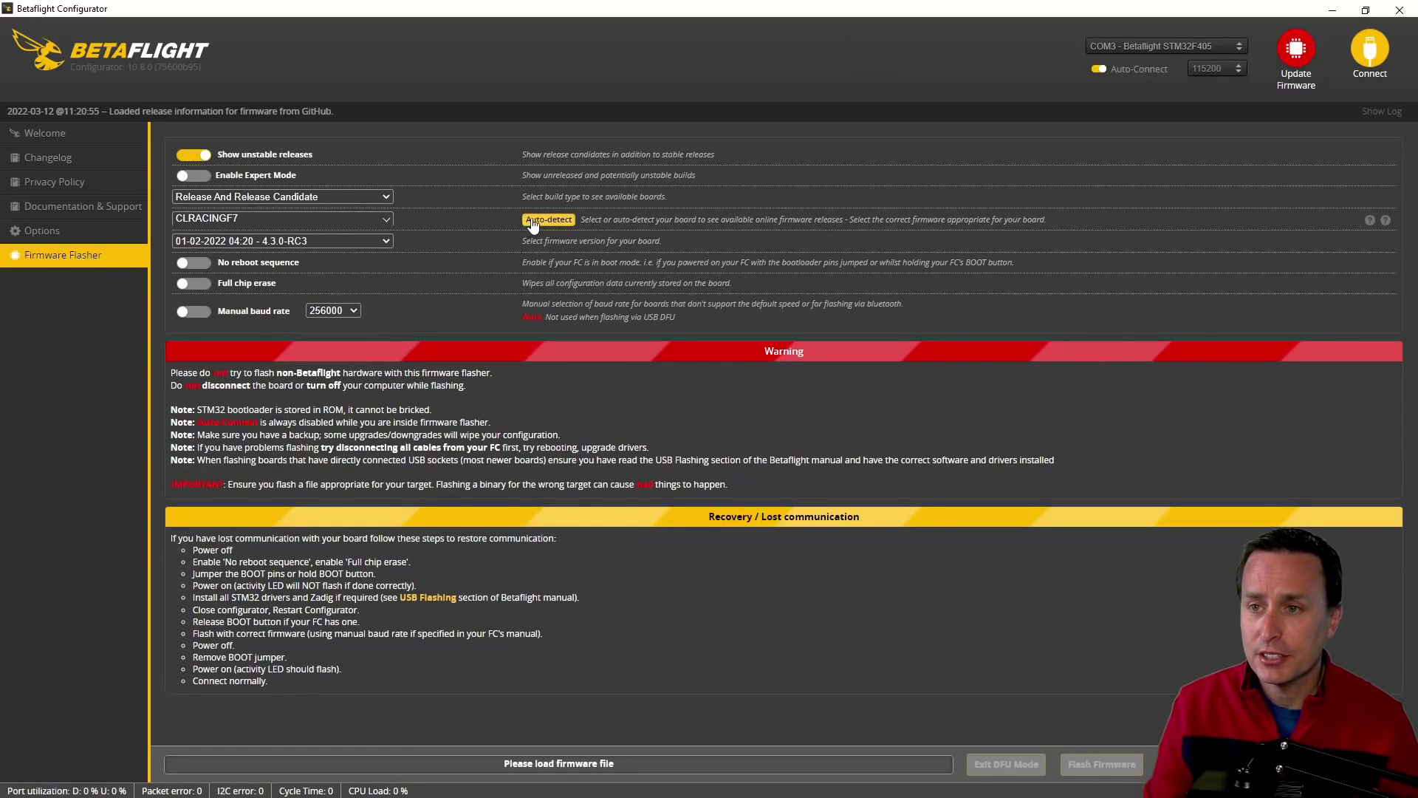
left_click(533, 224)
left_click(550, 224)
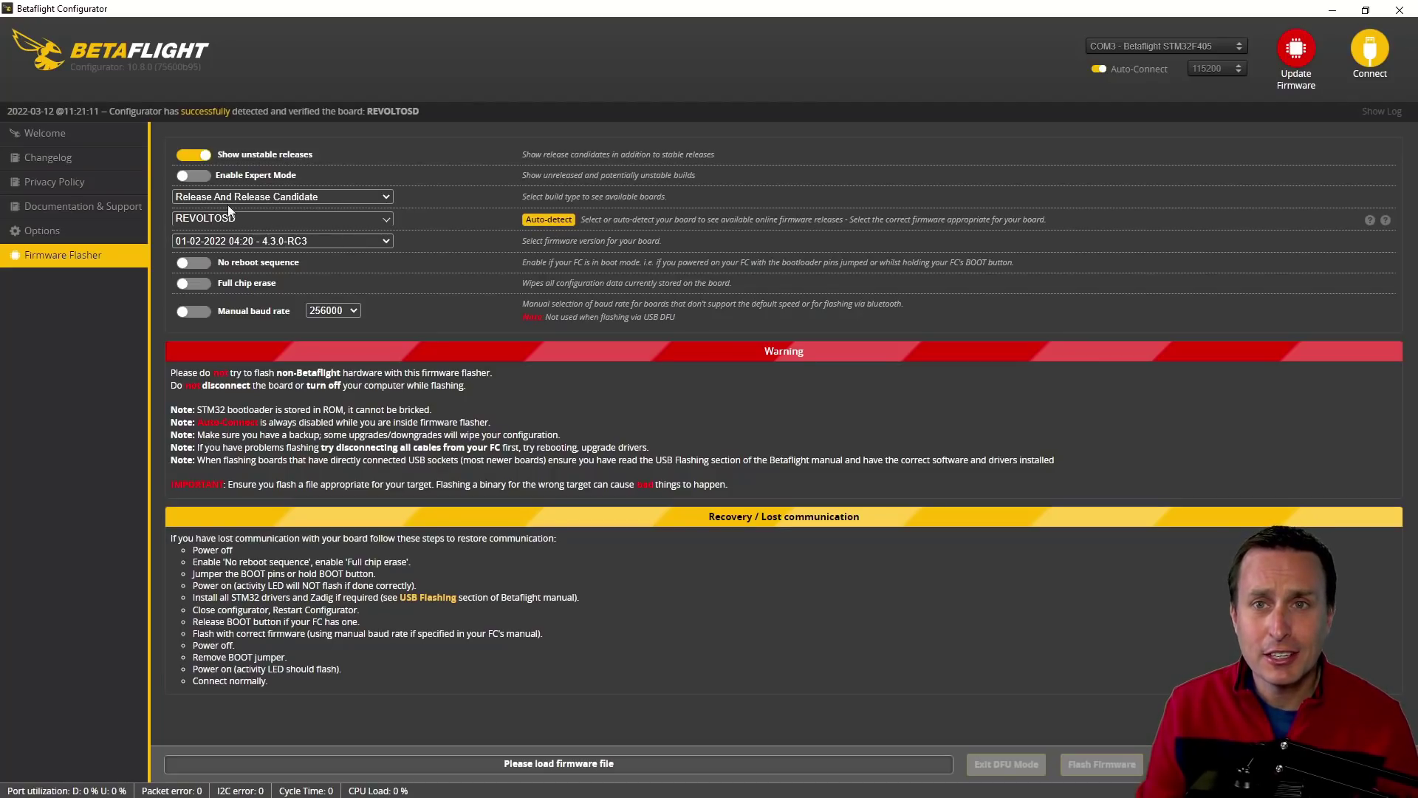
left_click(308, 242)
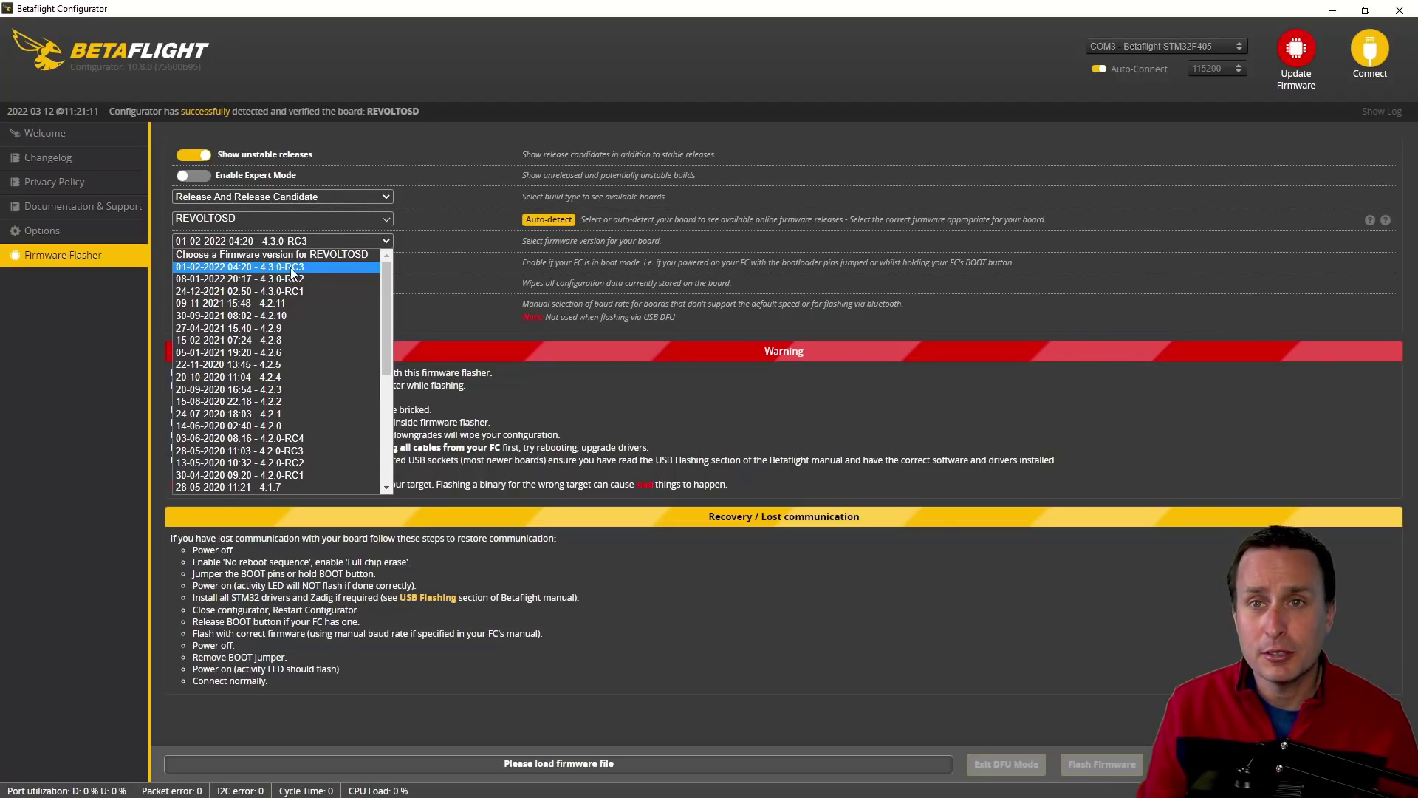
left_click(290, 270)
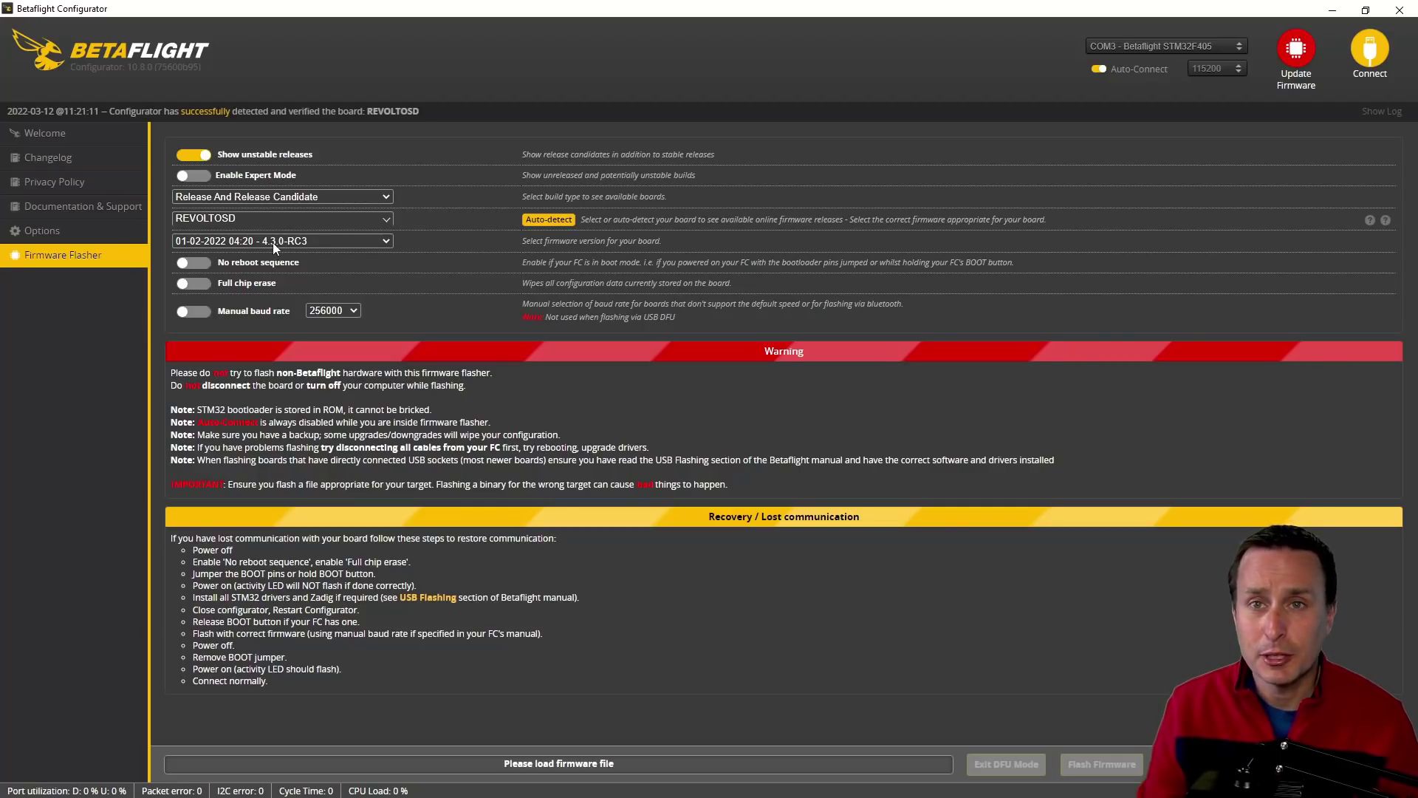
Enable full chip erase, load the online firmware, and flash it to the board.
left_click(199, 286)
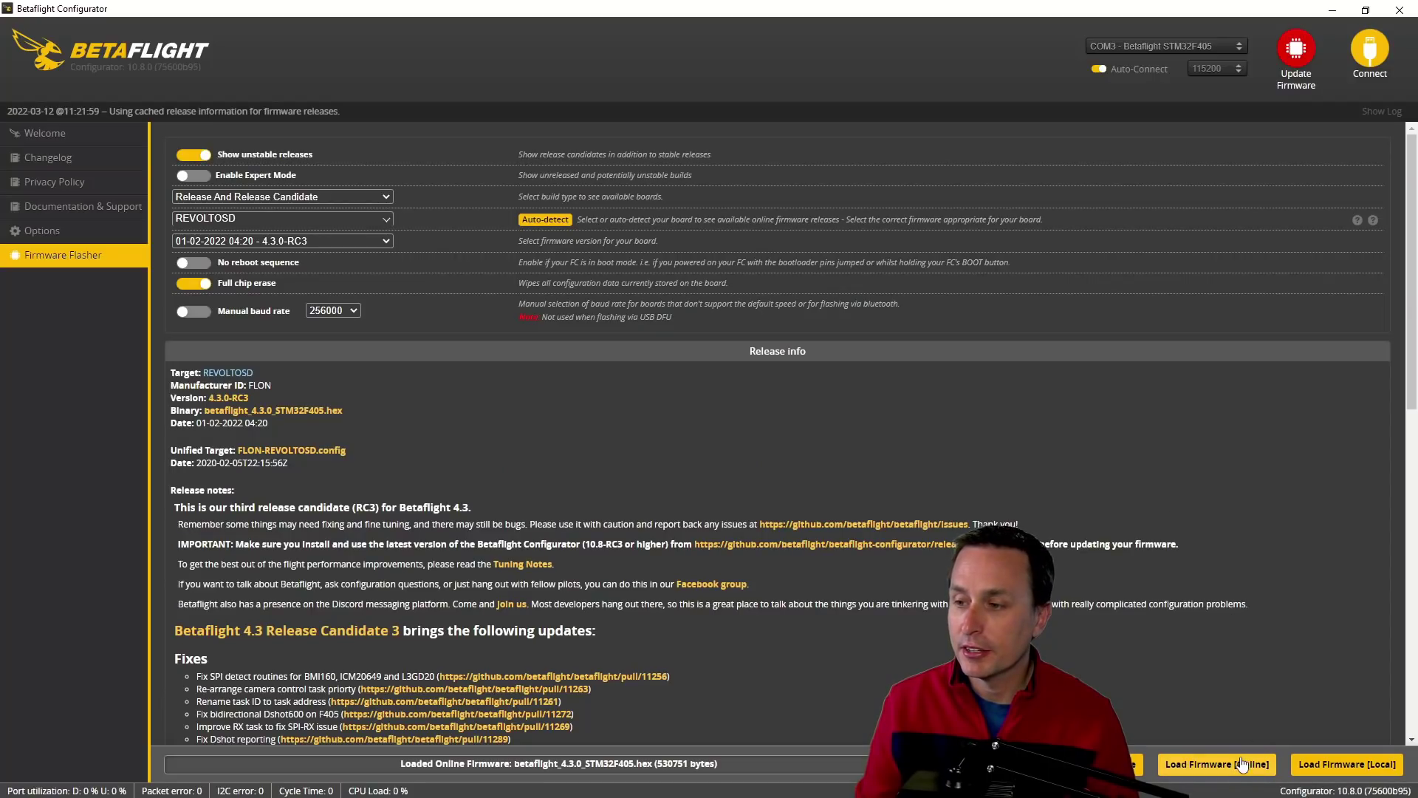
left_click(1093, 764)
scroll(923, 554, "down", 3)
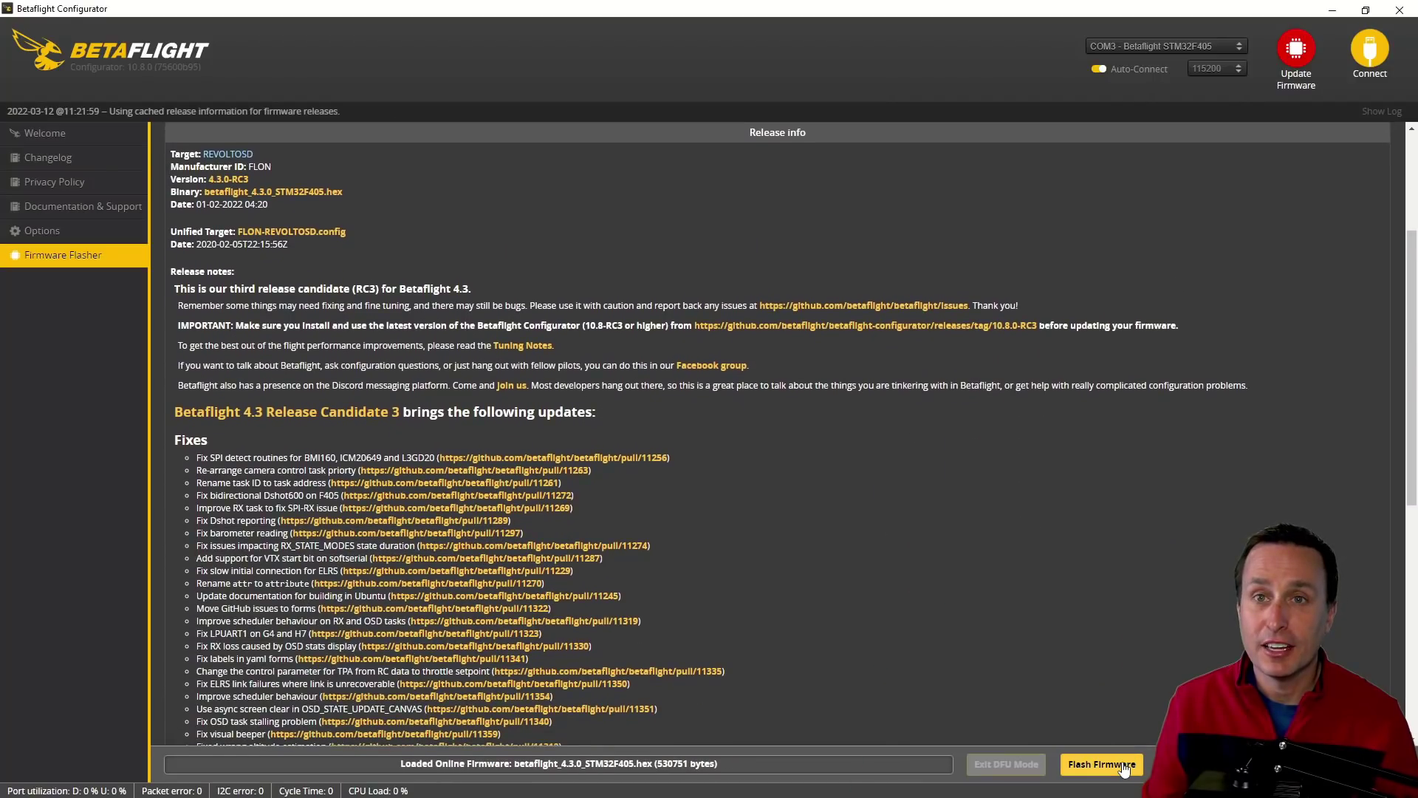
left_click(1123, 764)
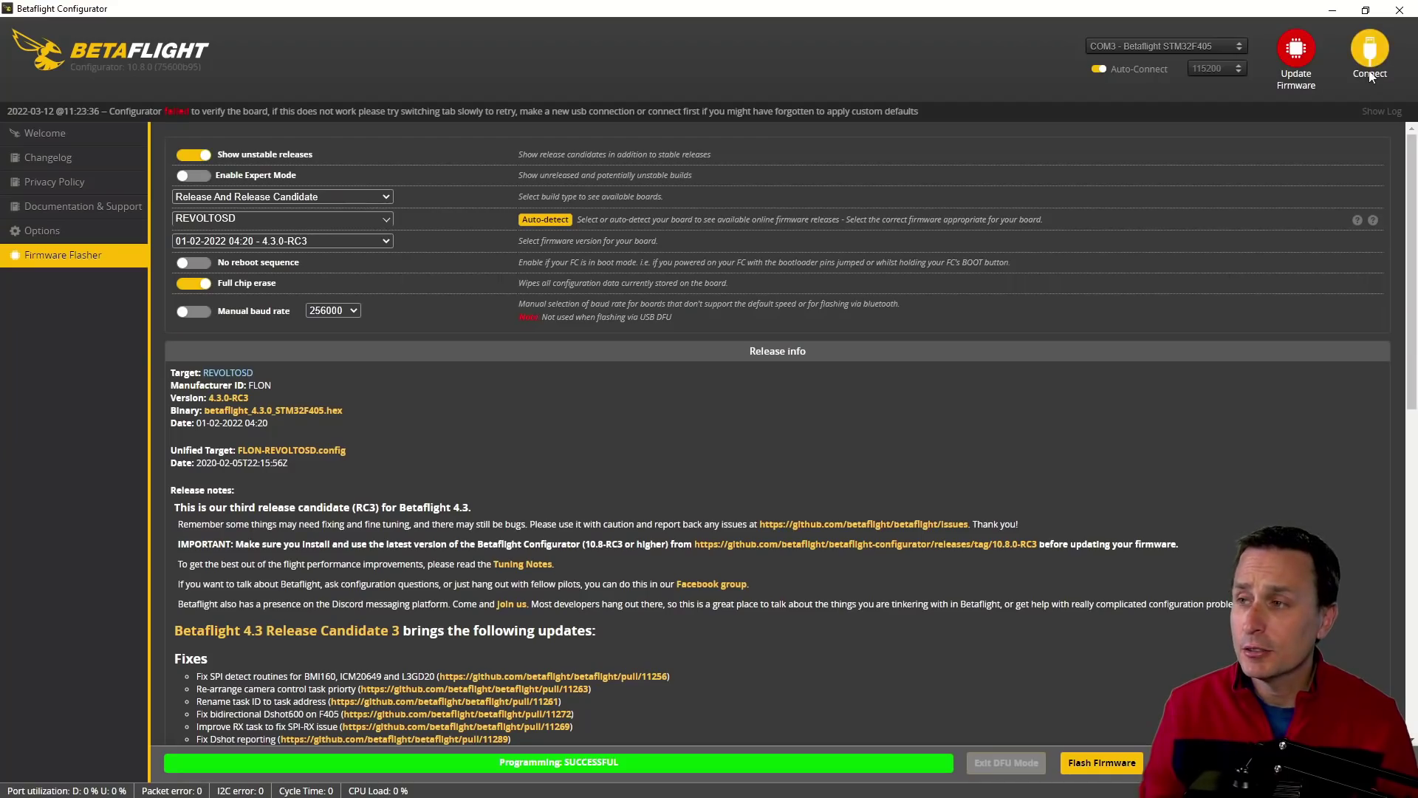
Reconnect with custom defaults applied, dismiss the configuration warning, and calibrate the accelerometer.
left_click(1370, 63)
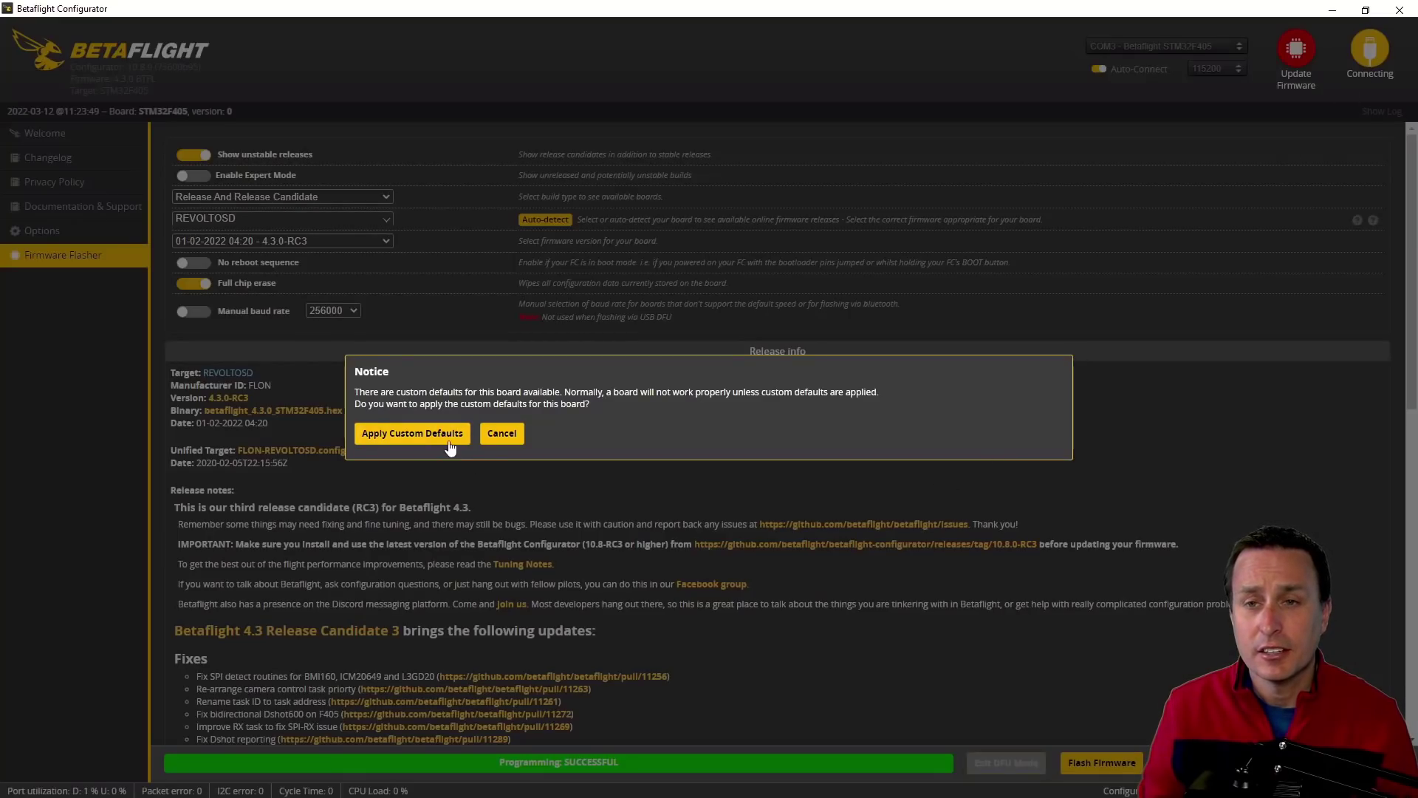
left_click(433, 446)
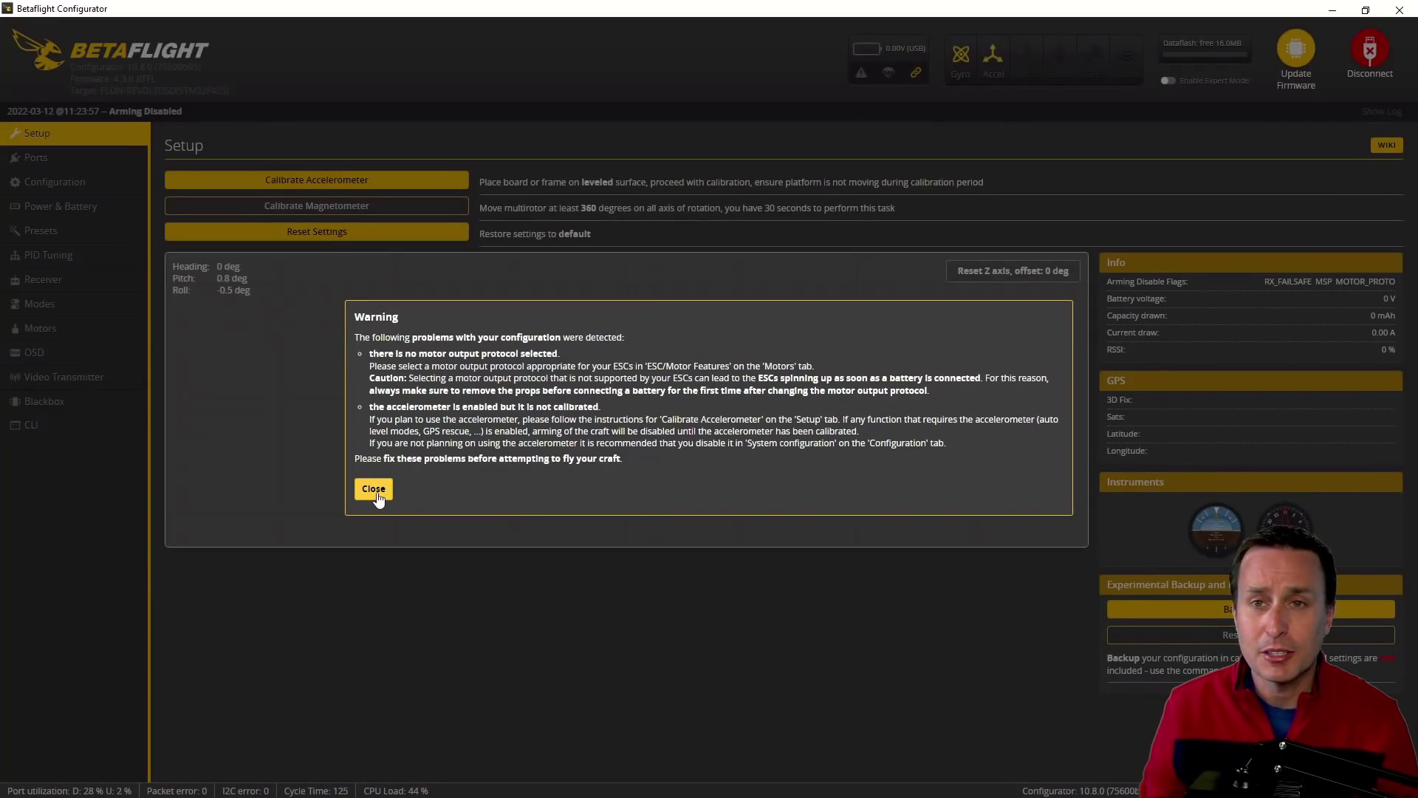
left_click(375, 489)
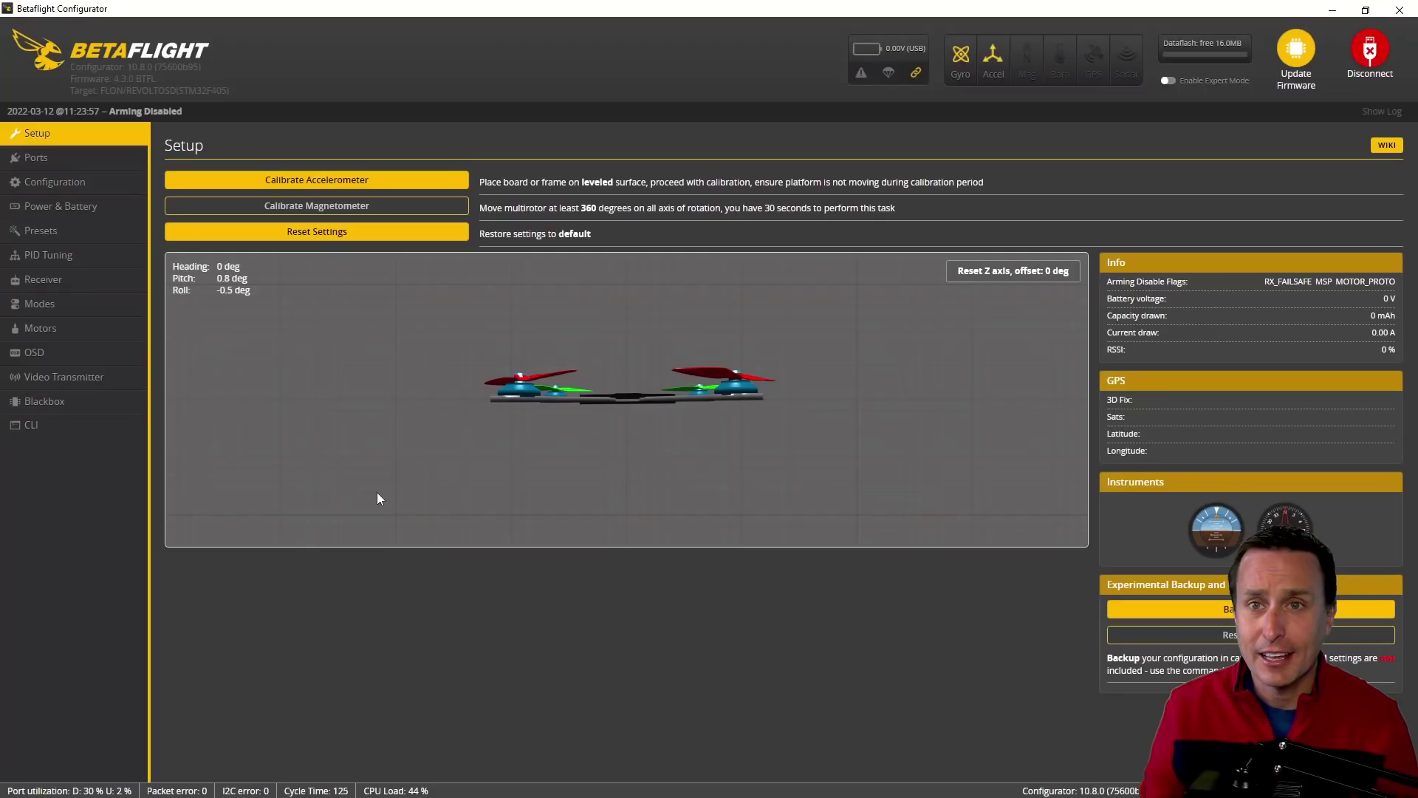
left_click(367, 189)
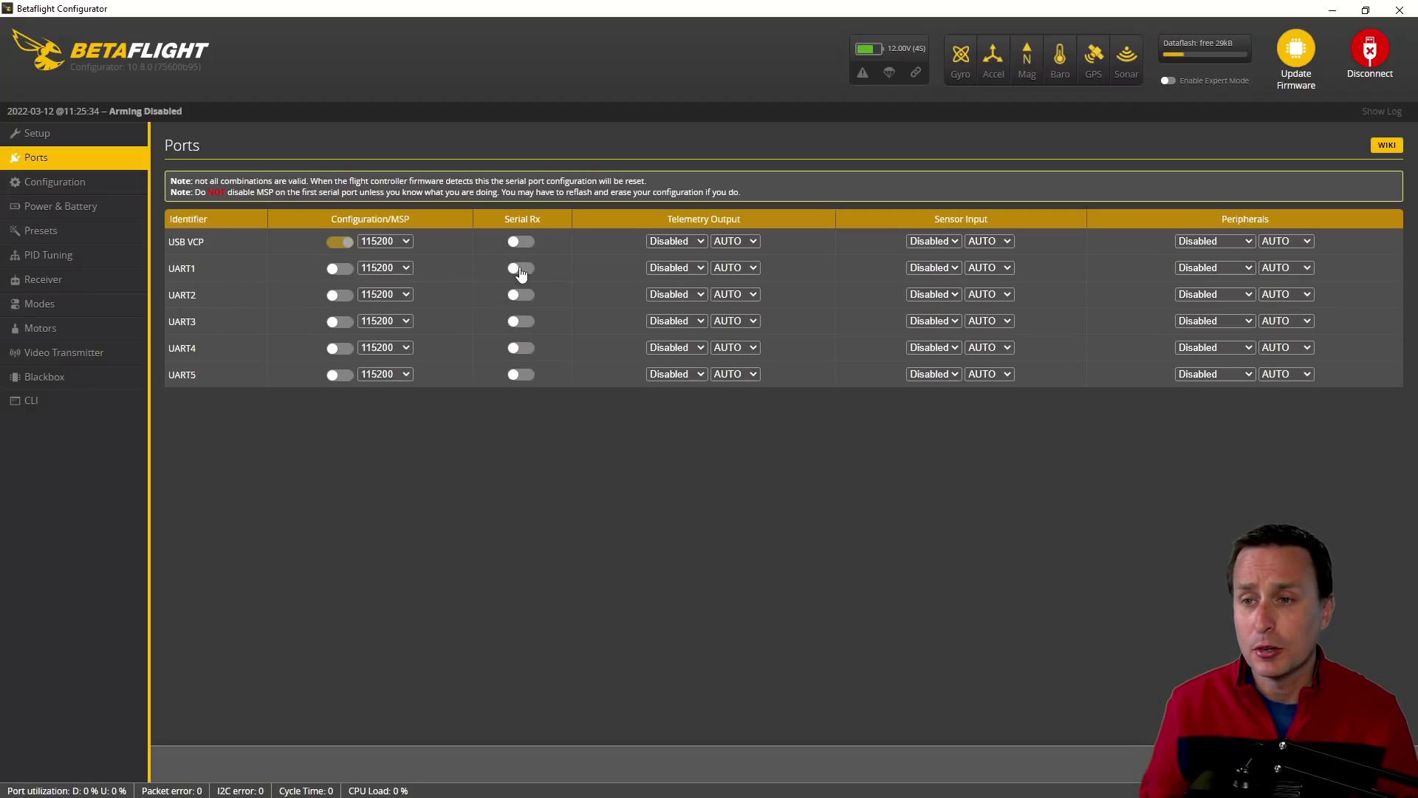
Enable Serial RX on UART1 and assign VTX (TBS SmartAudio) as a UART peripheral.
left_click(521, 272)
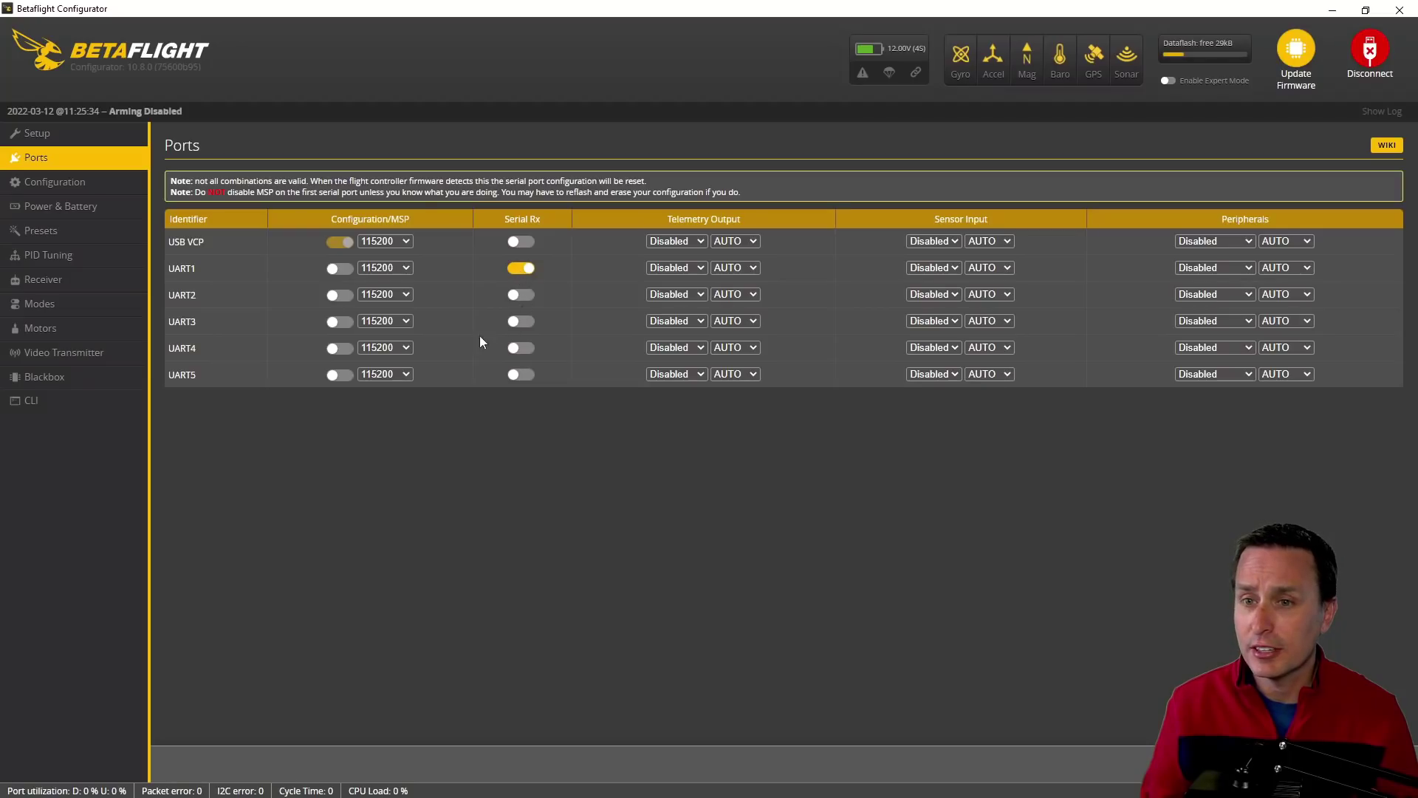
left_click(1216, 296)
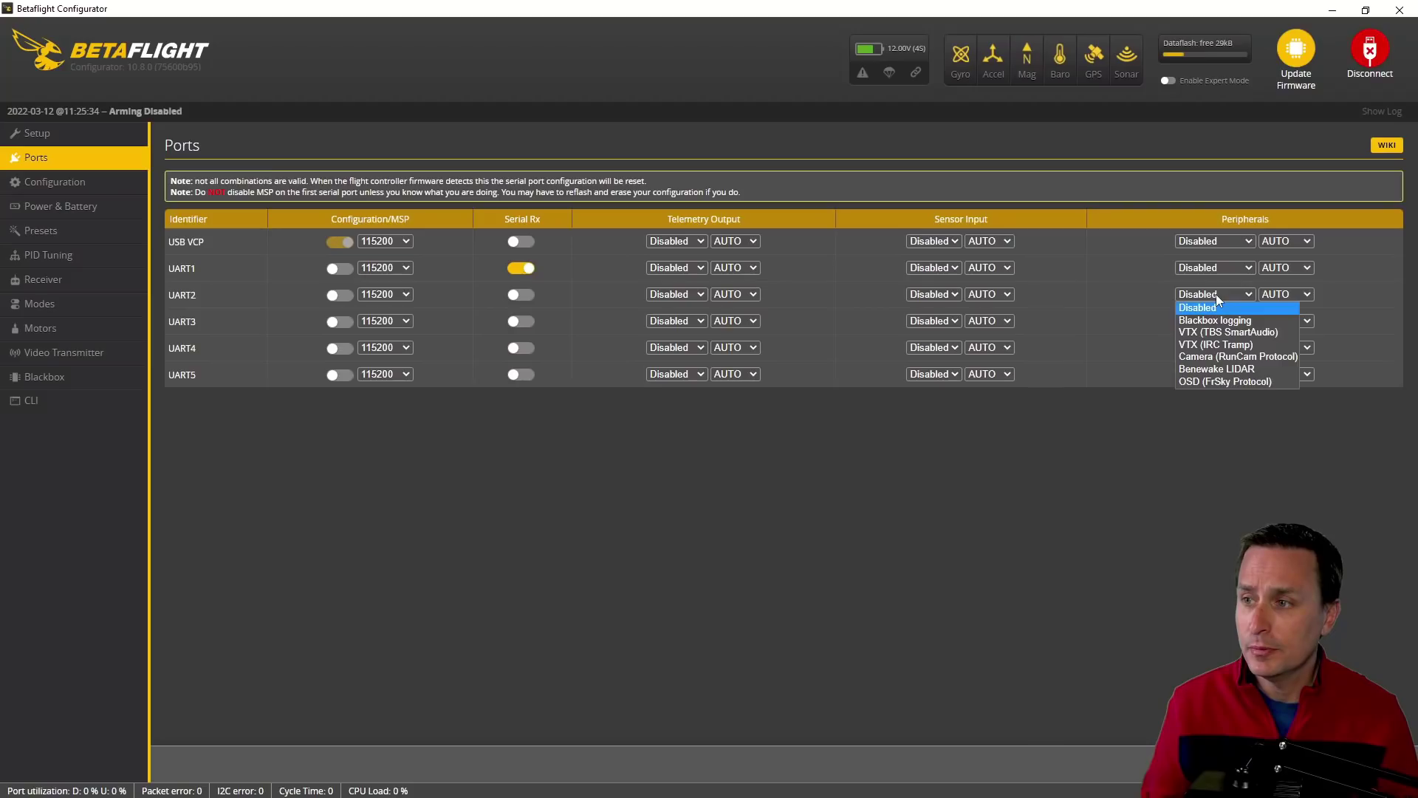
left_click(1229, 334)
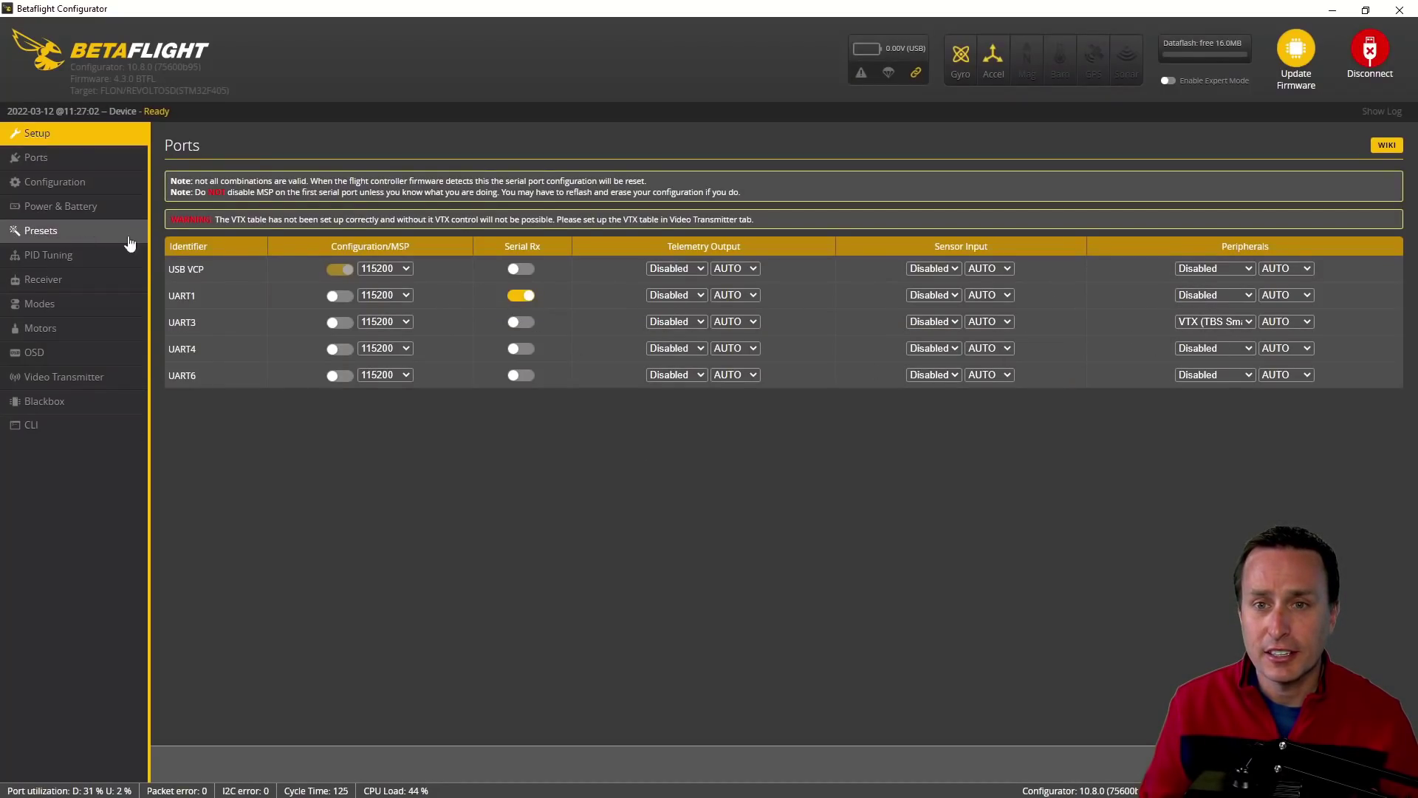
Set the ESC/Motor protocol to DSHOT600 on the Motors page.
left_click(44, 332)
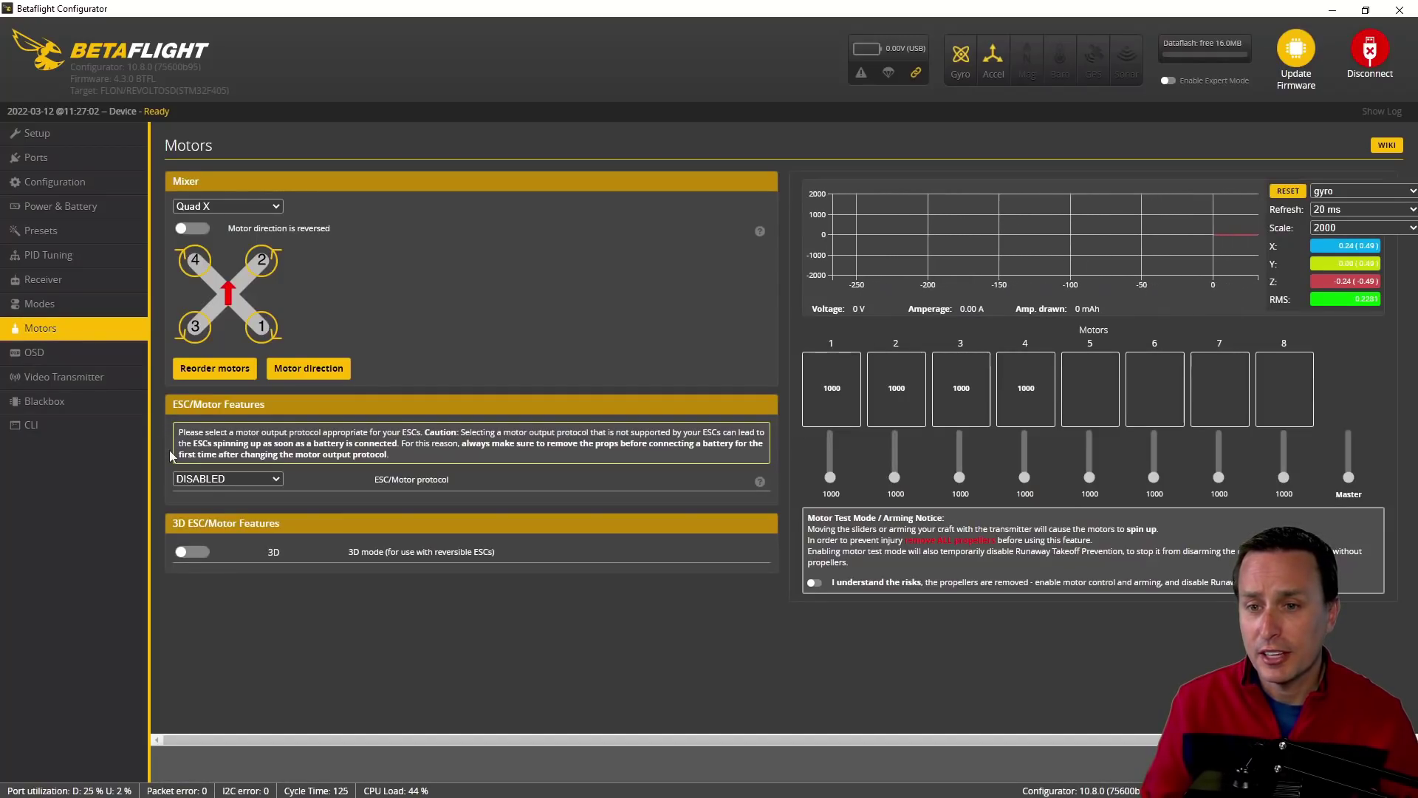
left_click(186, 479)
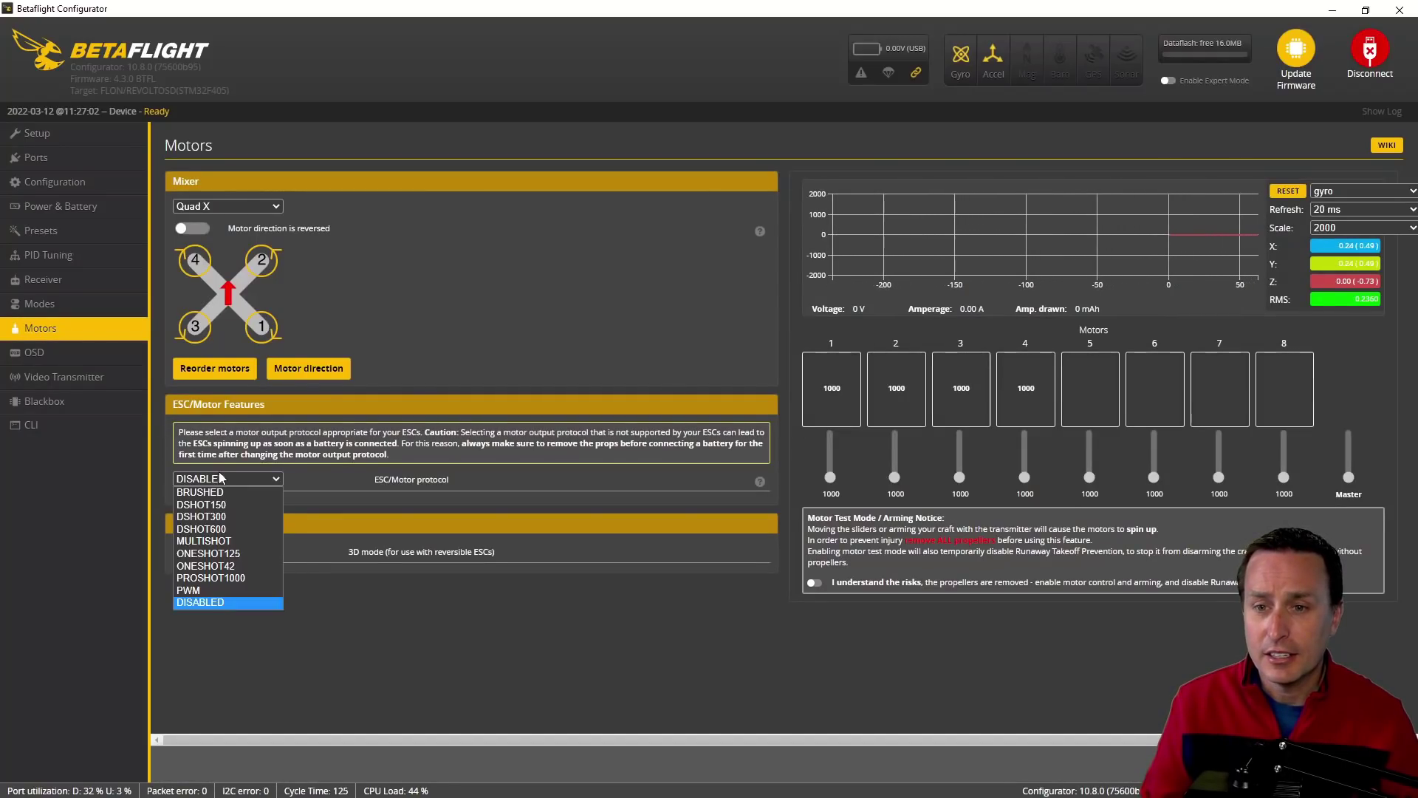
left_click(229, 529)
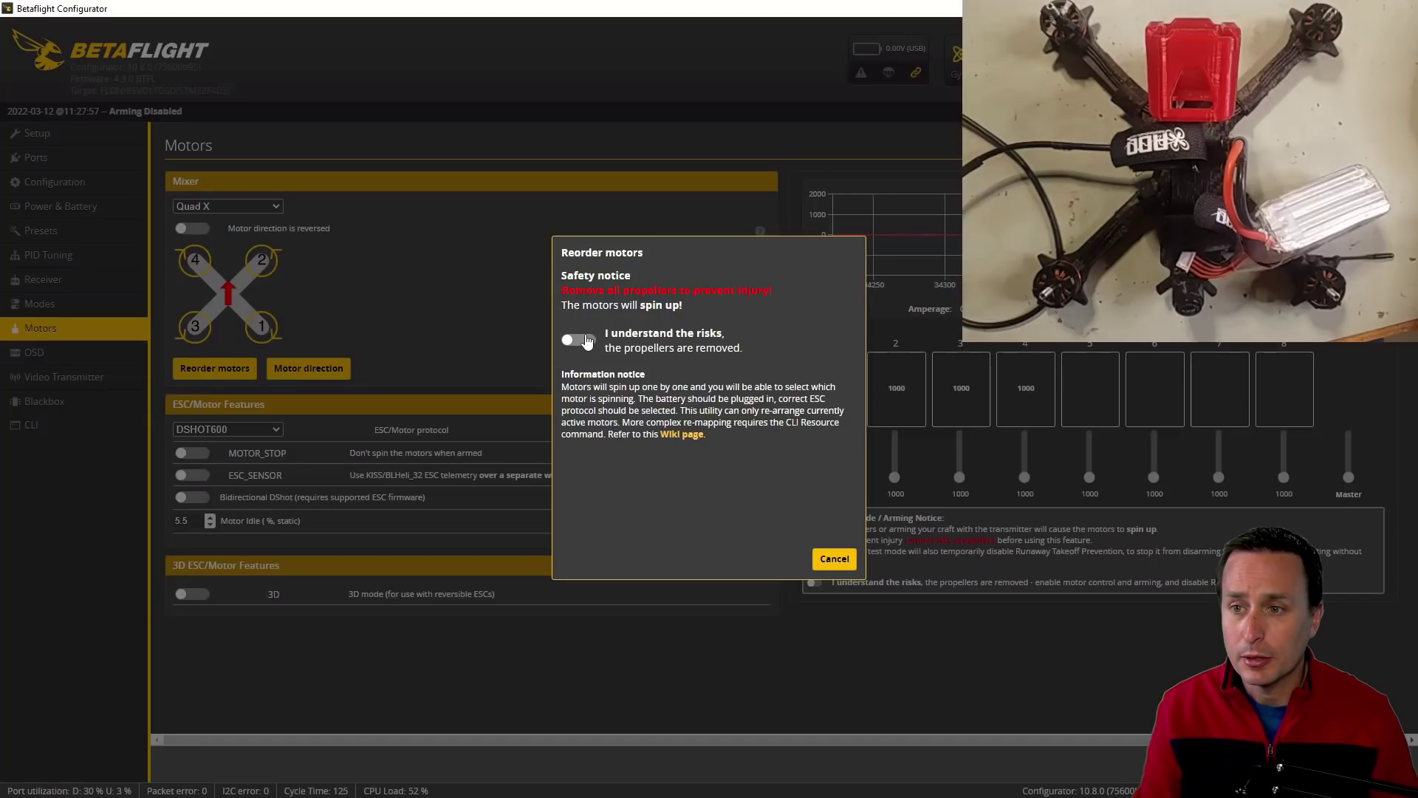
Remap all four motors in the Reorder motors dialog and save the new order.
left_click(579, 339)
left_click(580, 473)
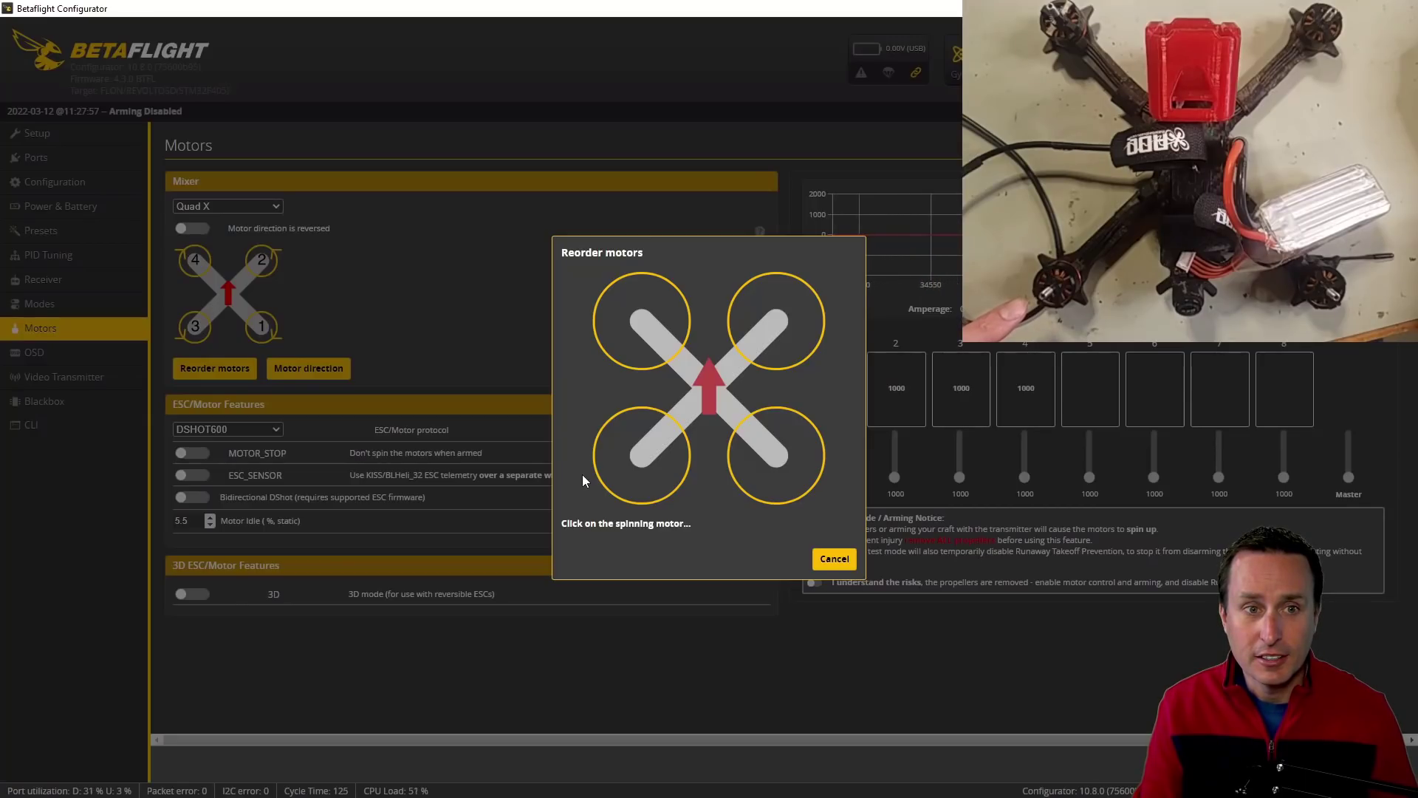
left_click(624, 482)
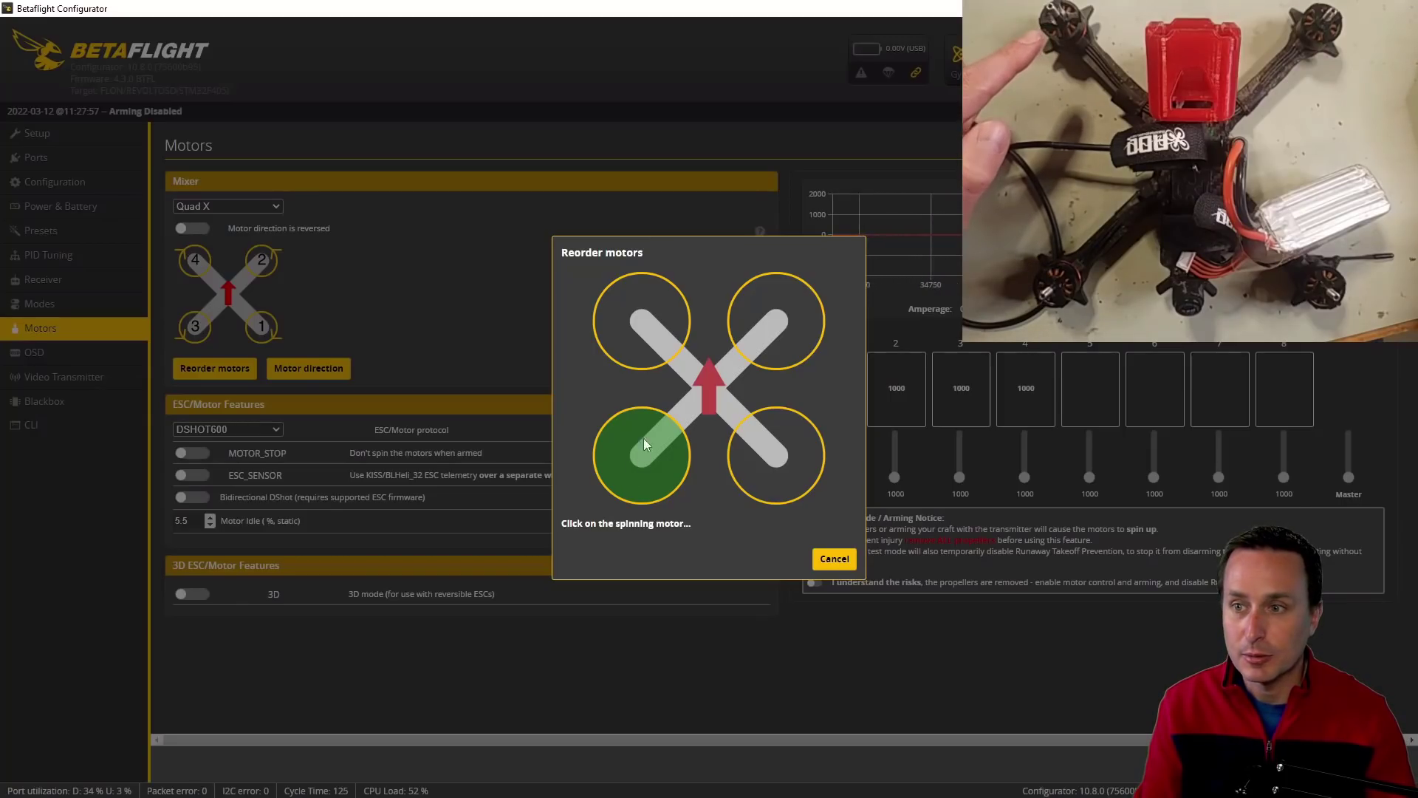
left_click(632, 343)
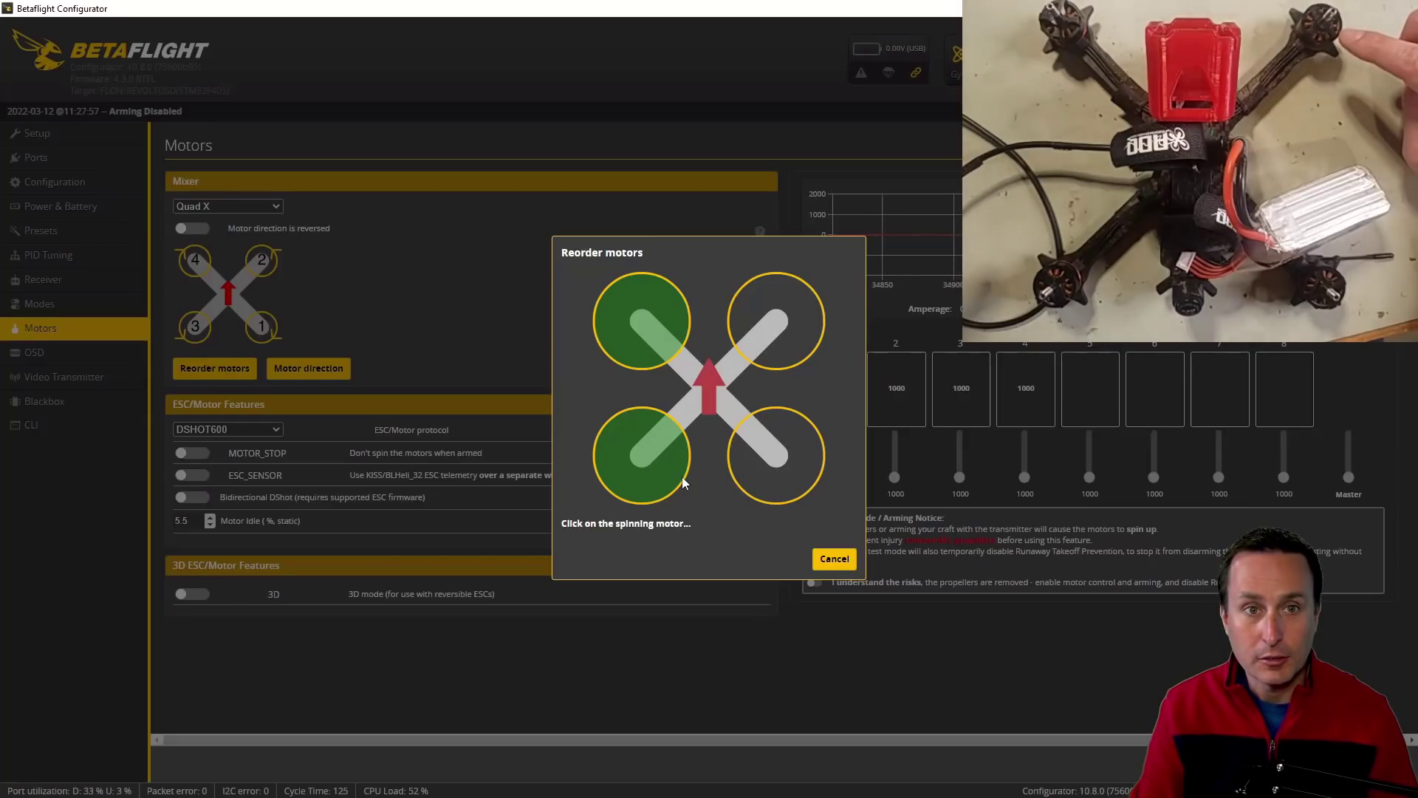
left_click(809, 338)
left_click(796, 474)
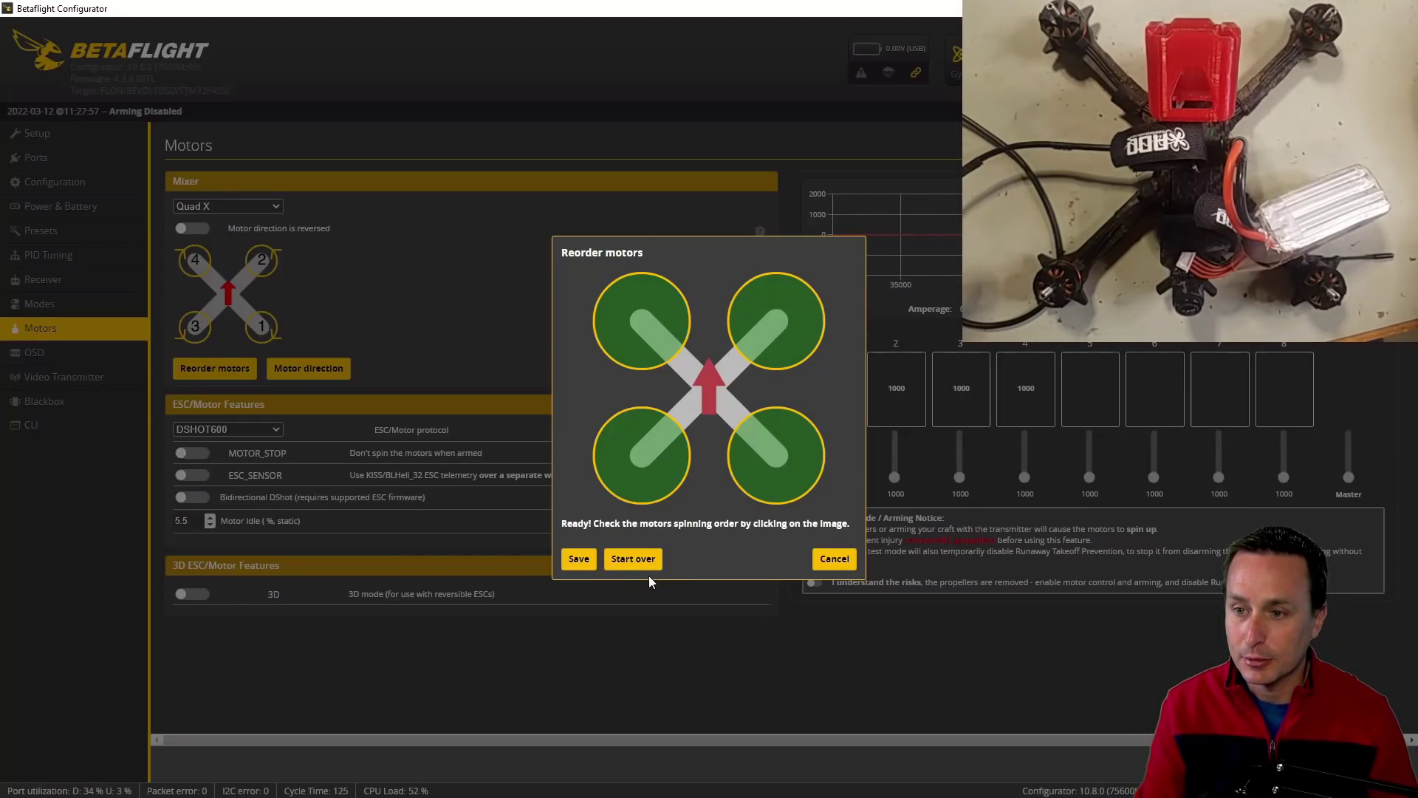
left_click(579, 559)
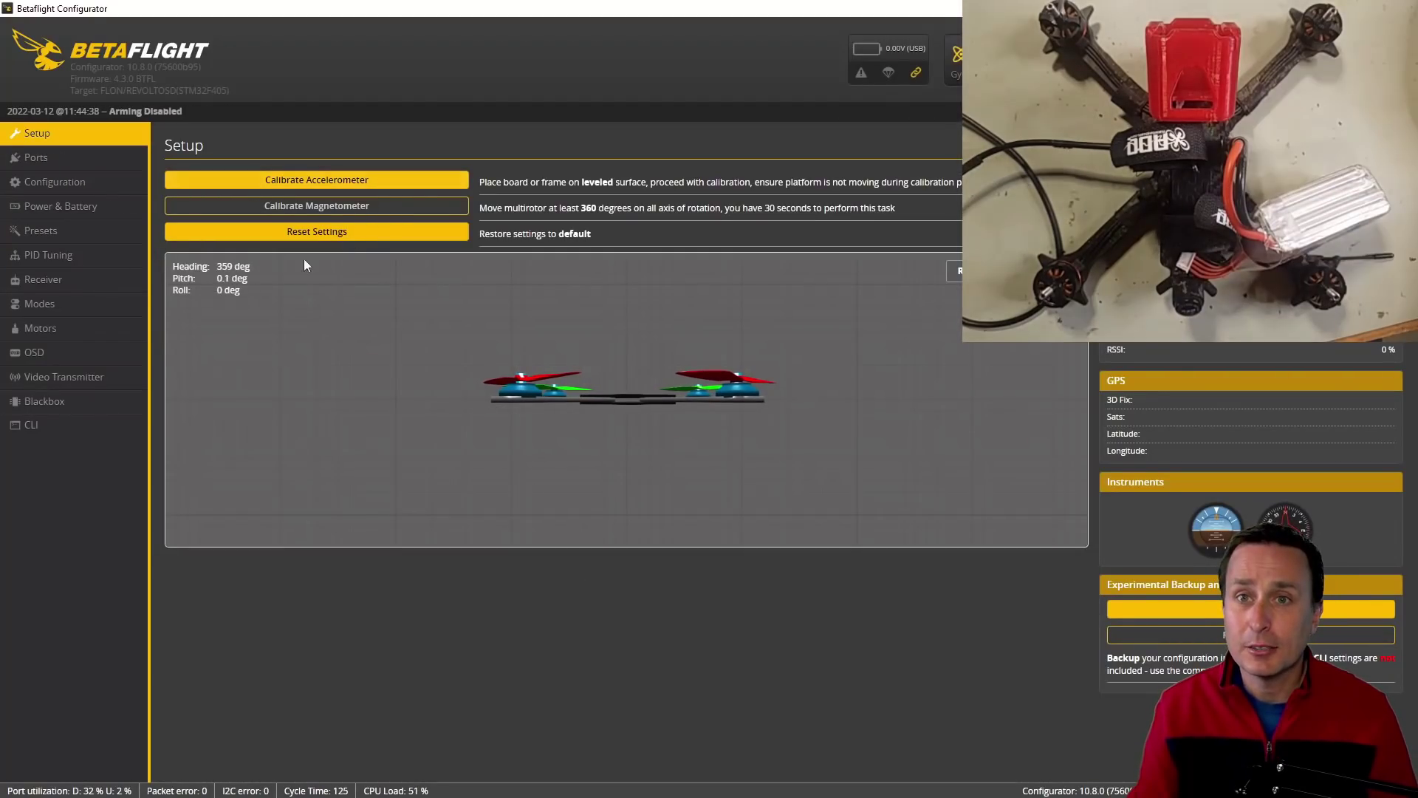
Try the motor direction wizard, spinning all four motors, then close it.
left_click(87, 331)
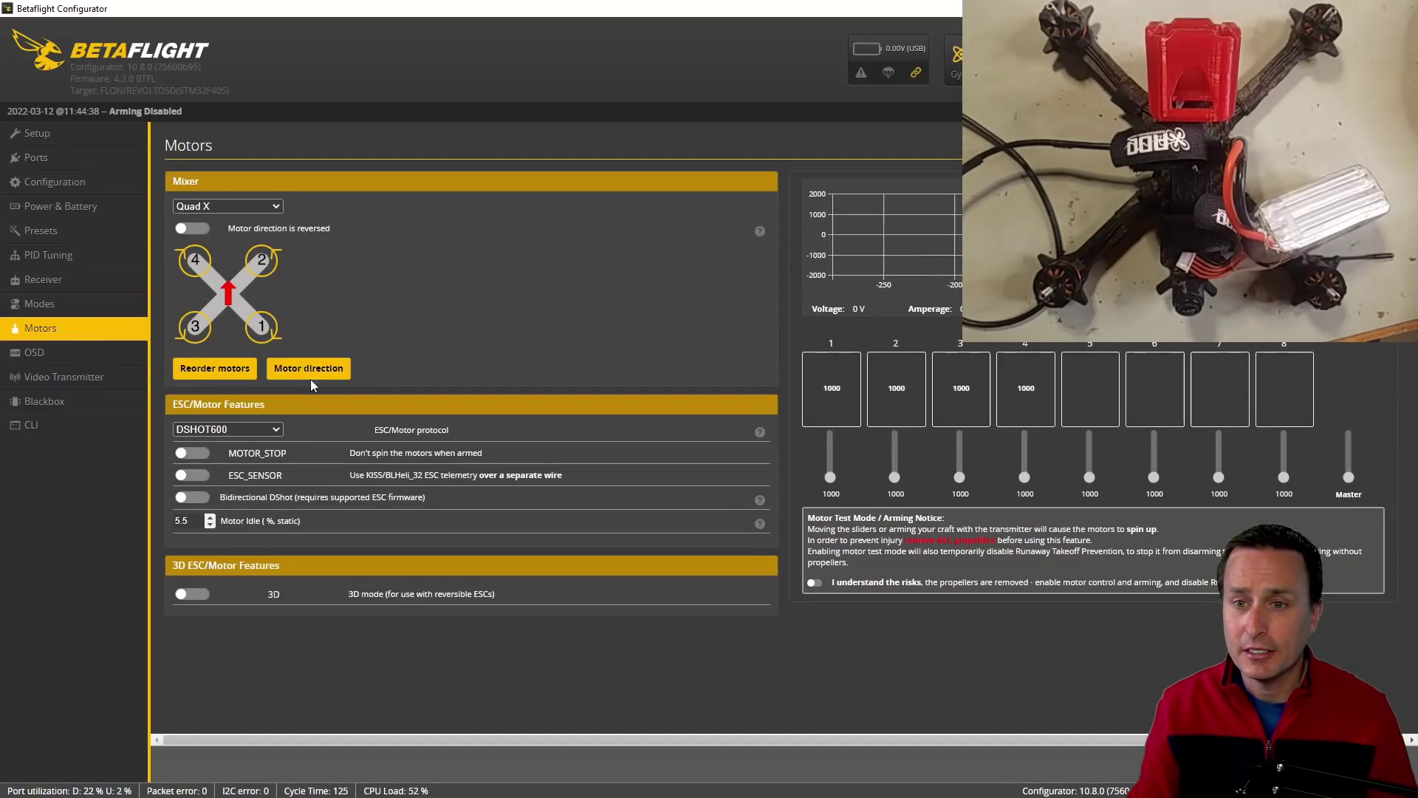
left_click(311, 374)
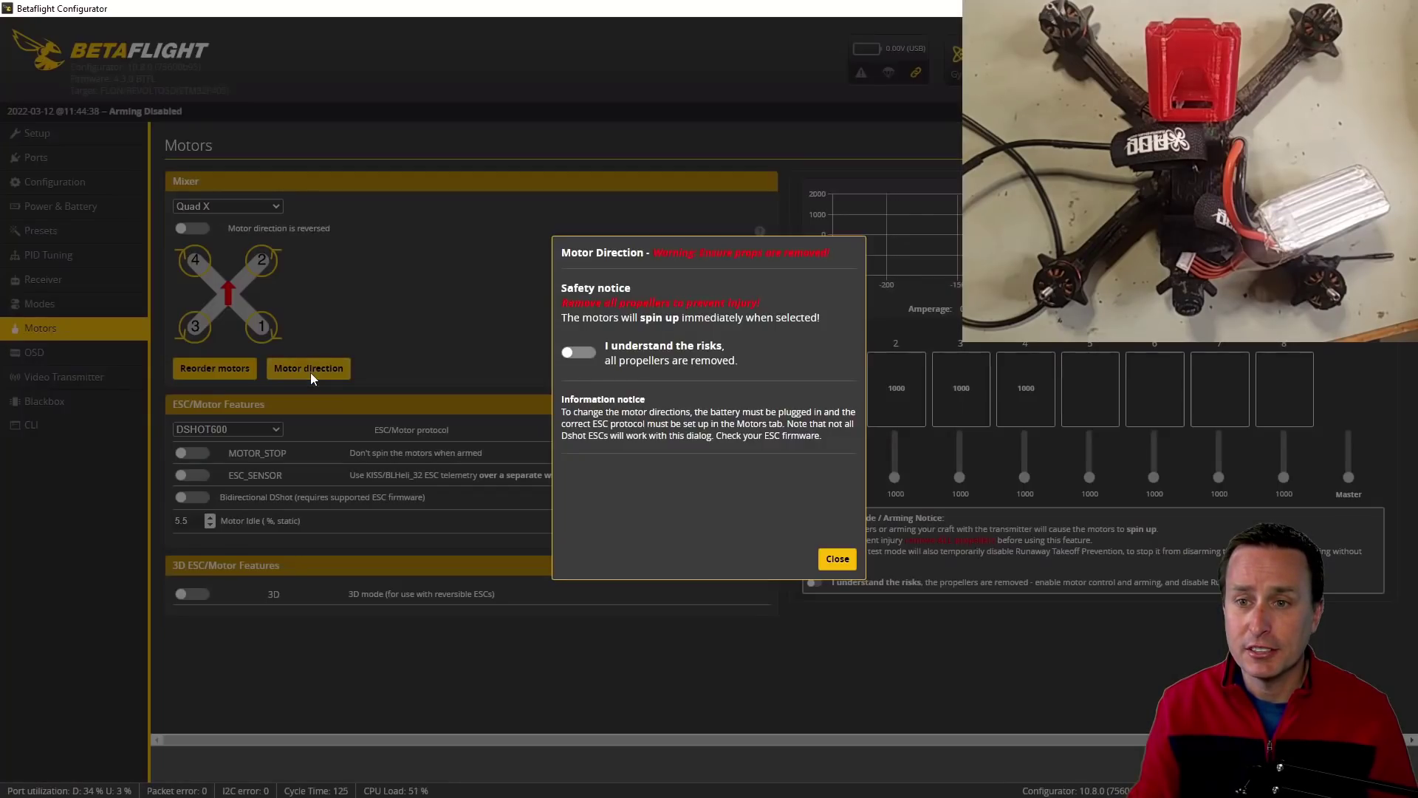
left_click(578, 352)
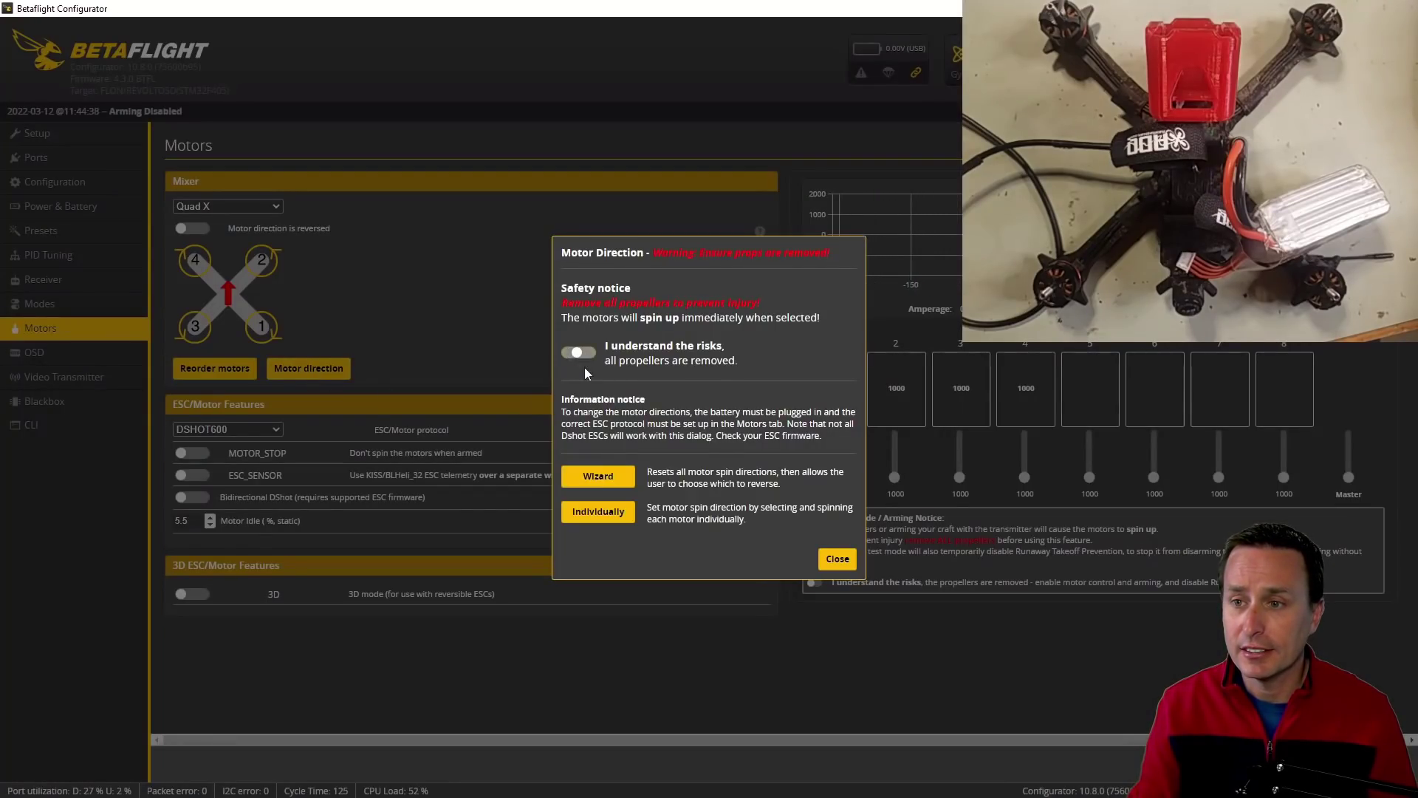
left_click(624, 478)
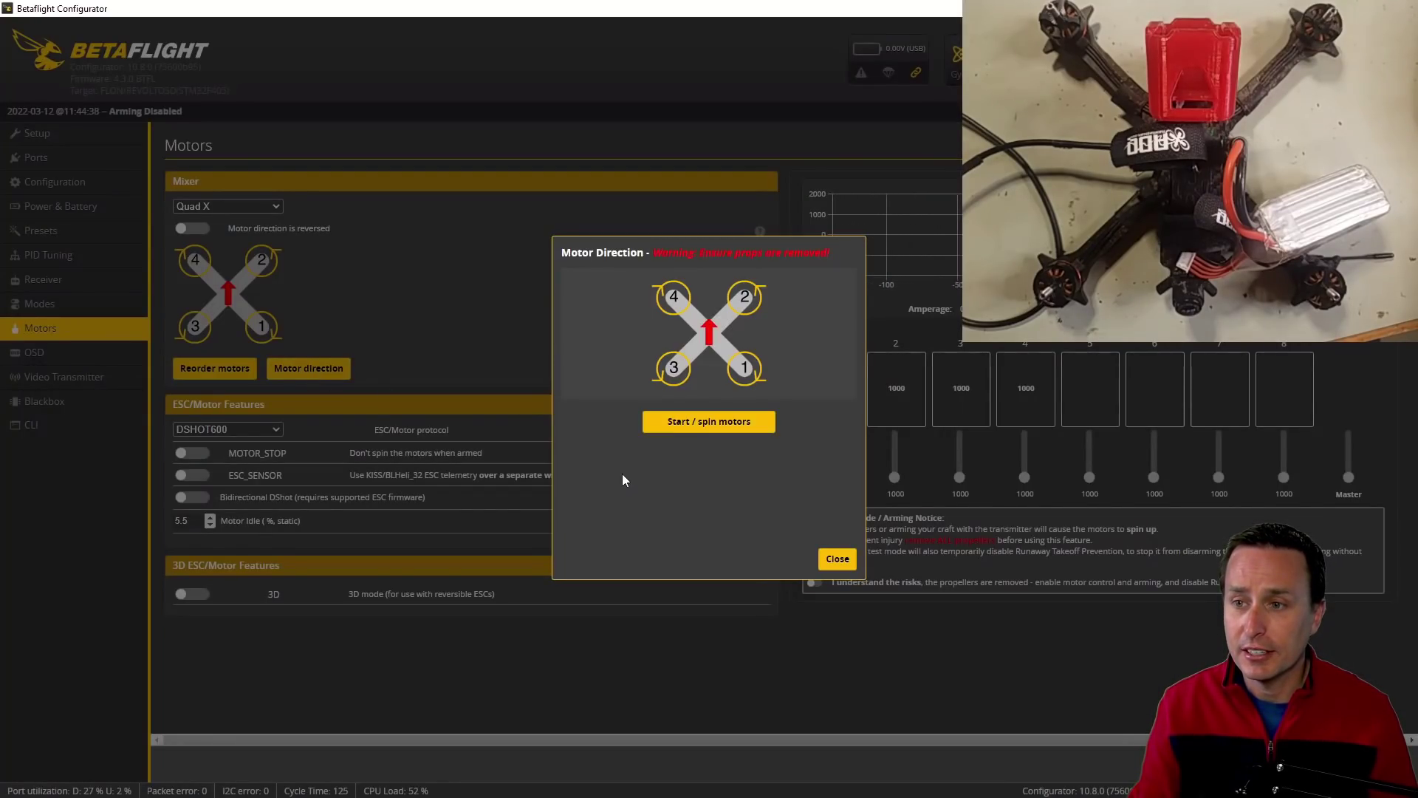
left_click(676, 425)
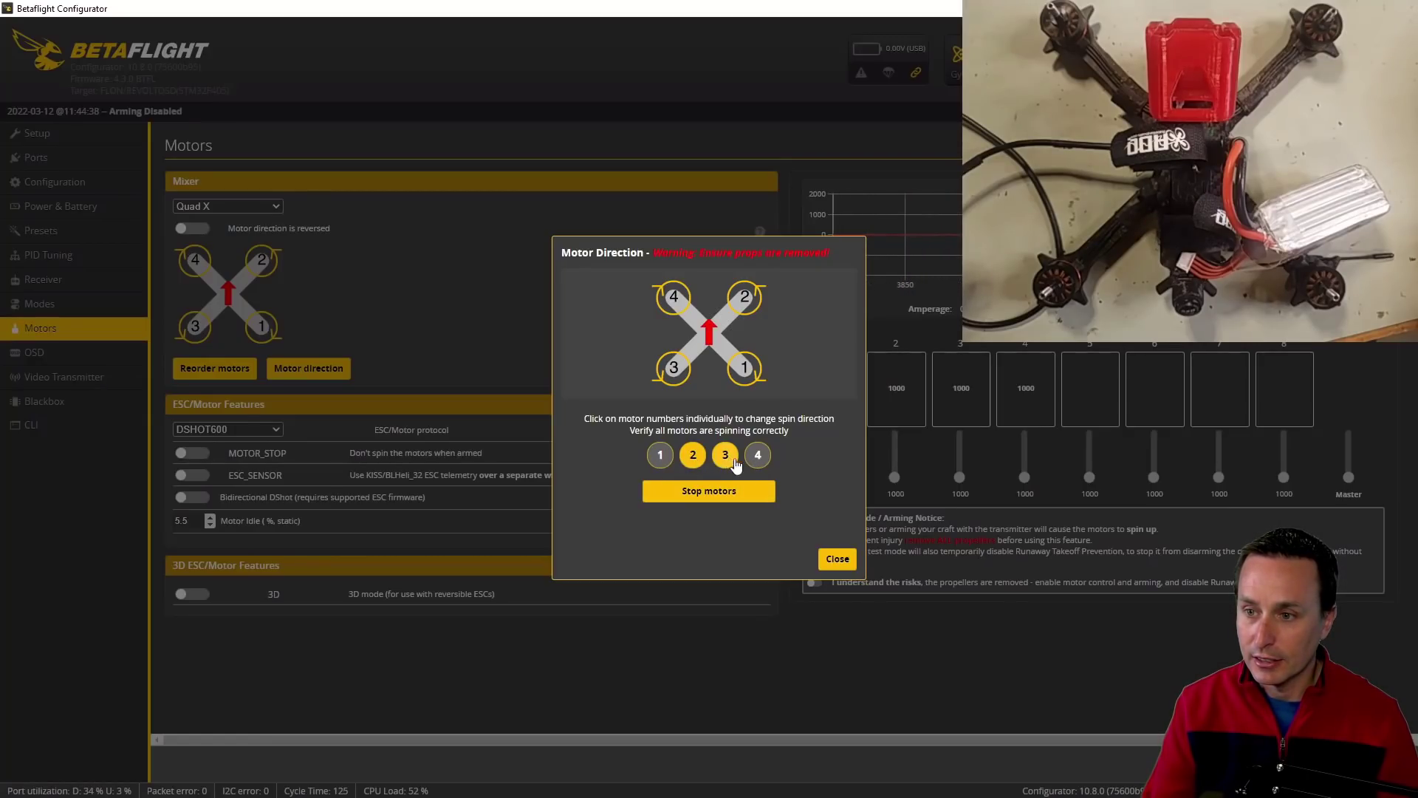
left_click(837, 559)
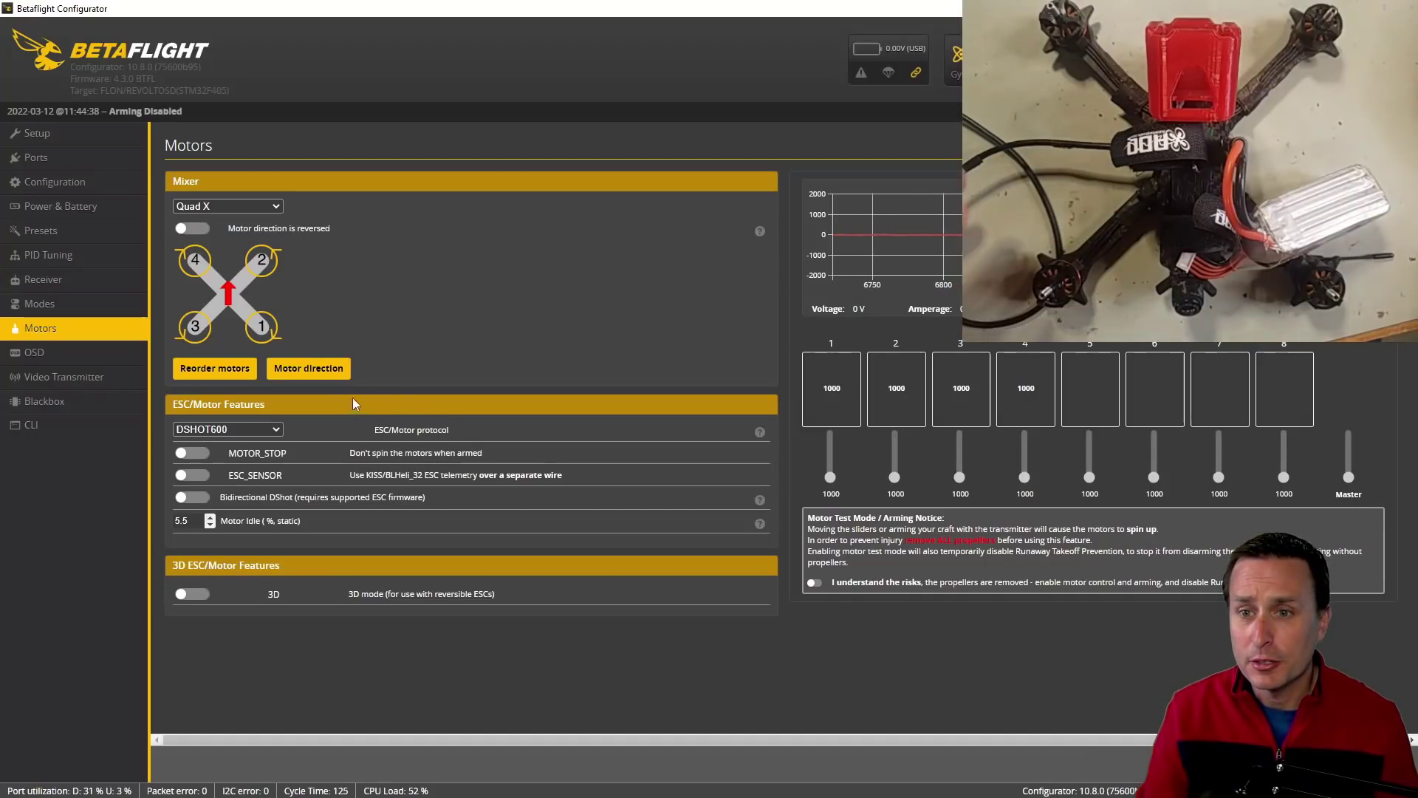
Set motor directions individually, spinning motors 1–3 and reversing motor 2.
left_click(309, 369)
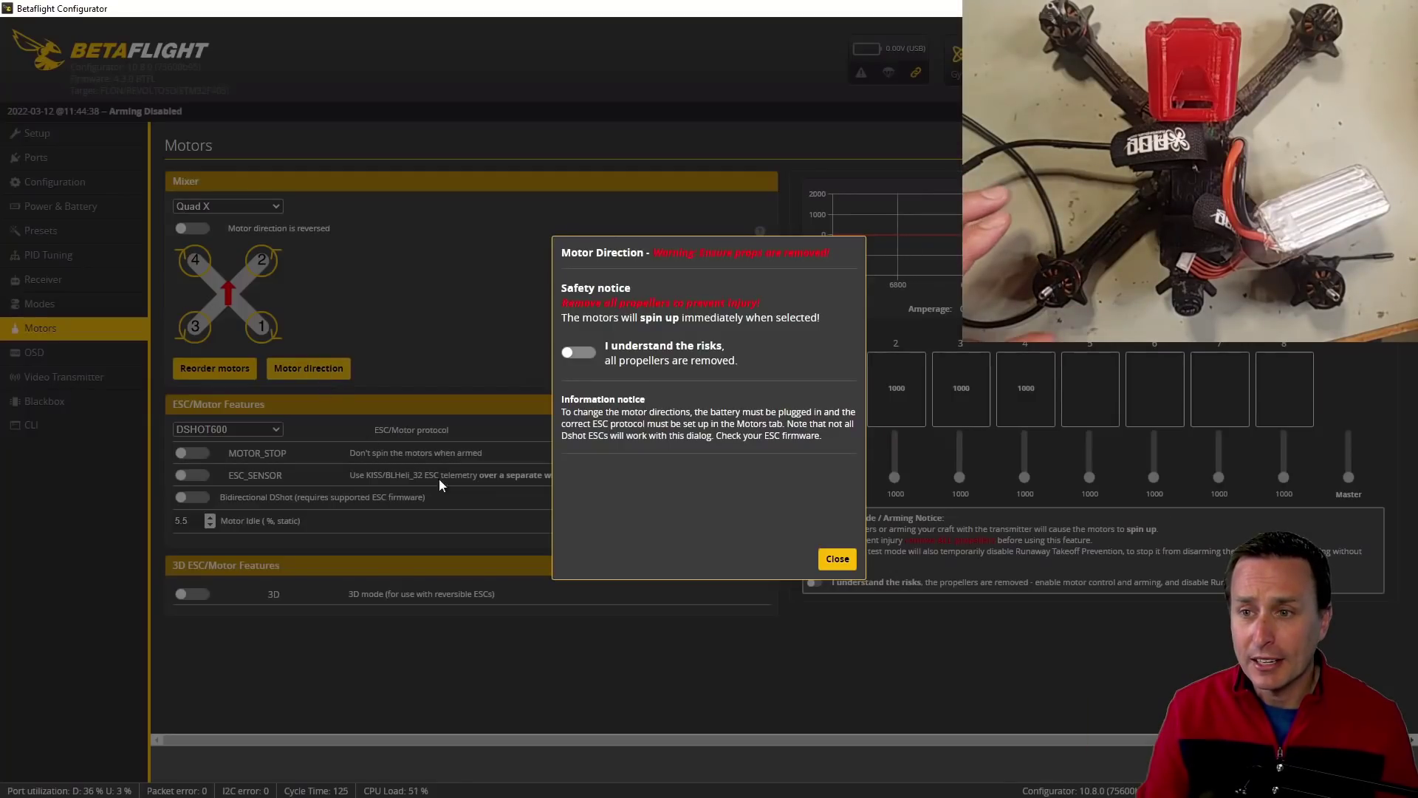
left_click(579, 353)
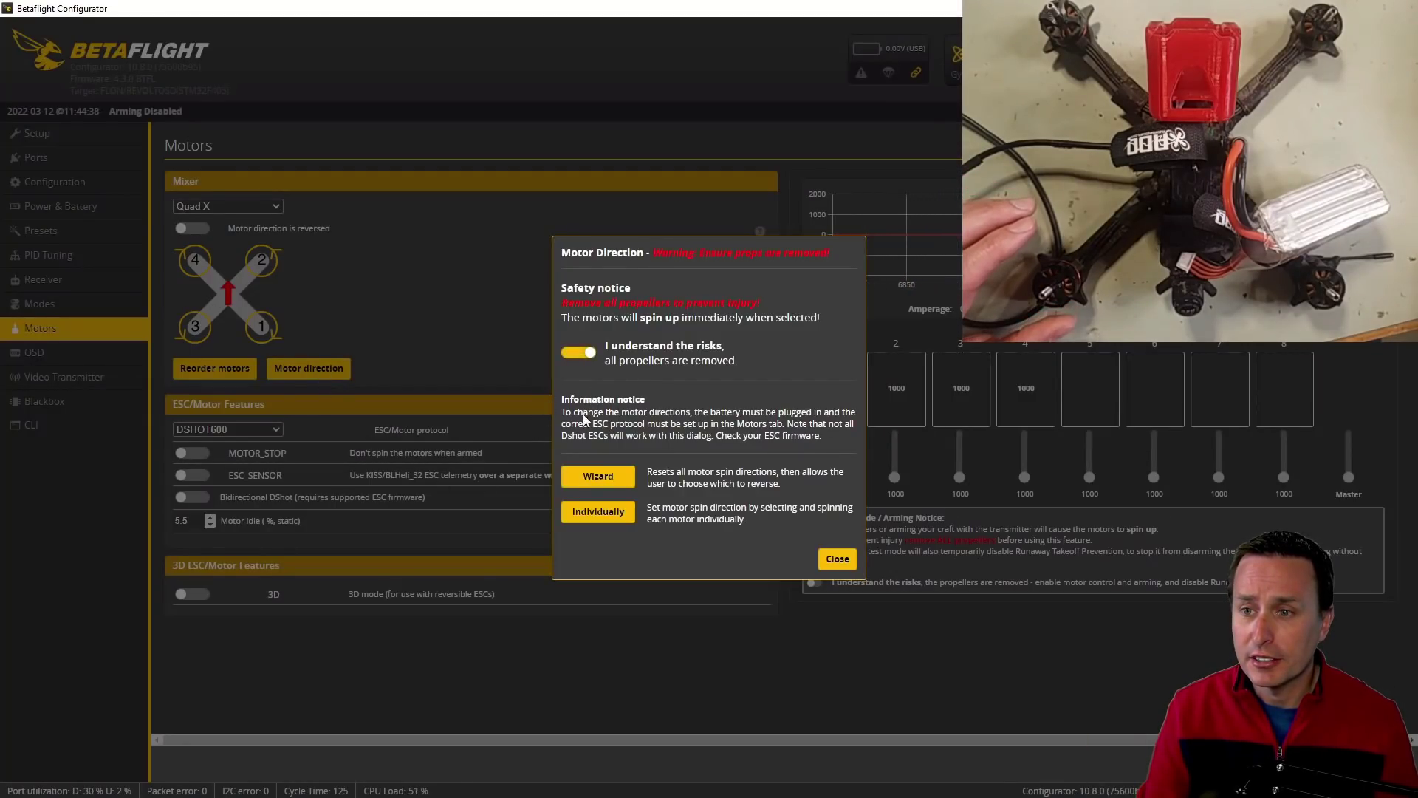
left_click(600, 515)
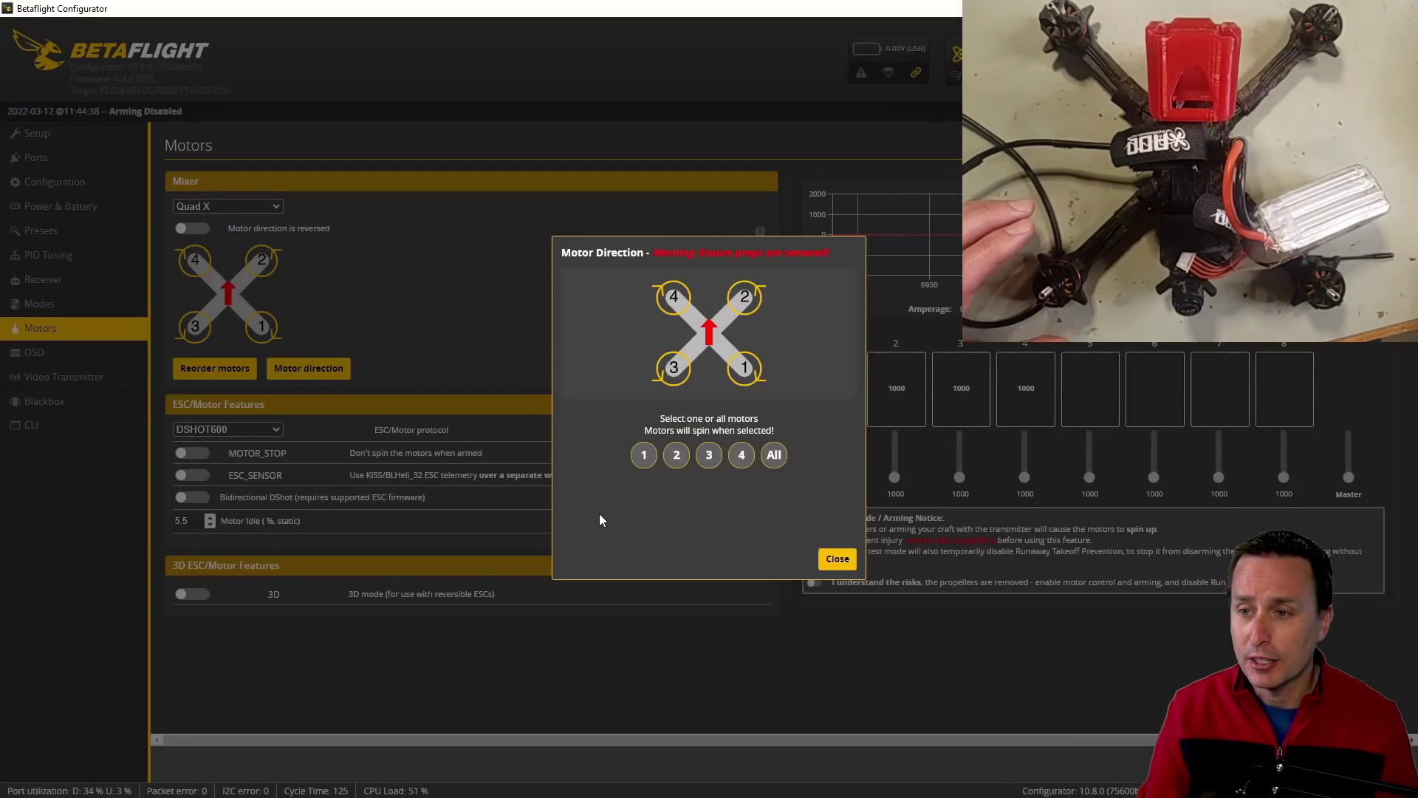
left_click(643, 456)
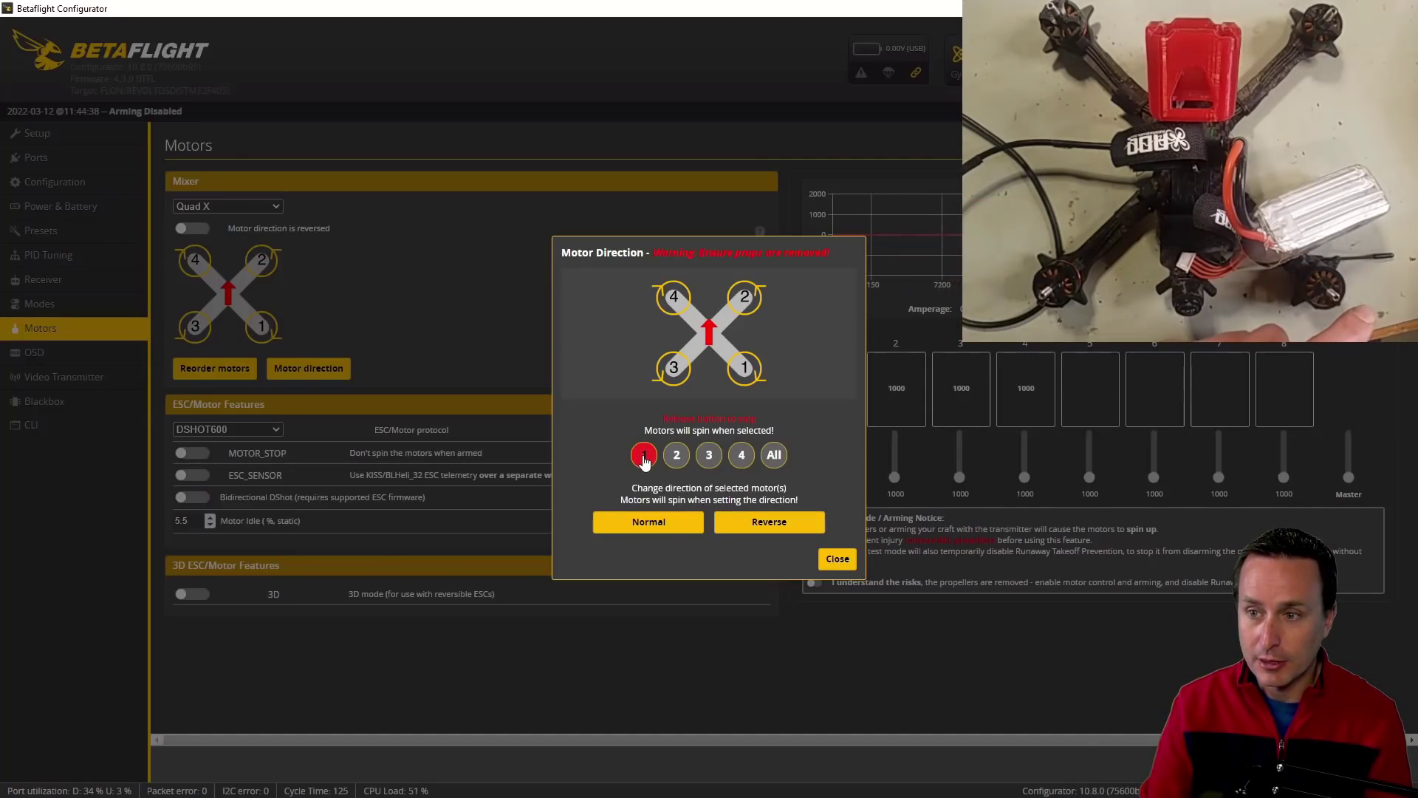
left_click_drag(644, 458, 676, 459)
left_click_drag(677, 529, 677, 529)
left_click_drag(742, 530, 724, 515)
left_click_drag(706, 461, 739, 460)
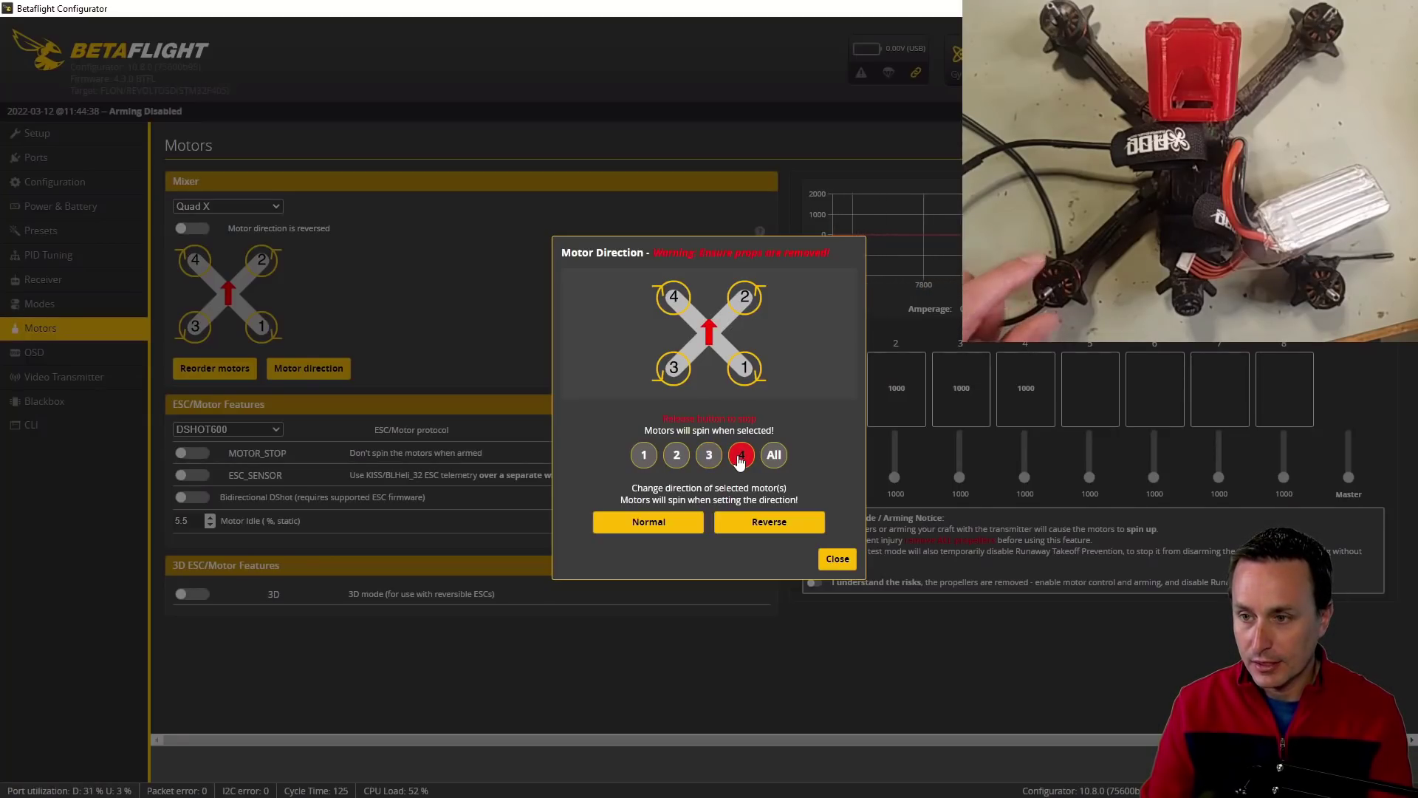
Briefly test-spin the motors with the Master slider, then toggle 'Motor direction is reversed' on and off.
left_click(837, 558)
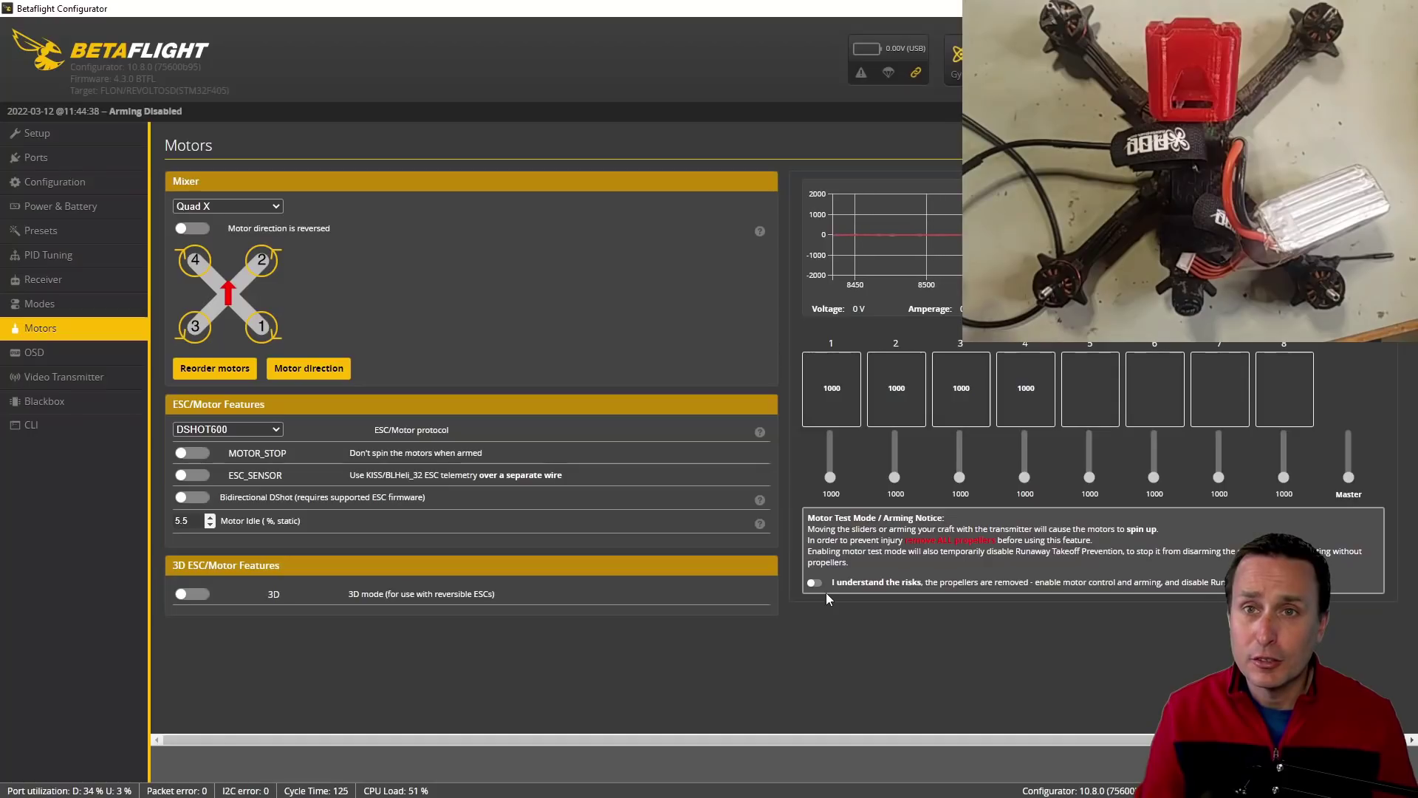
left_click(815, 583)
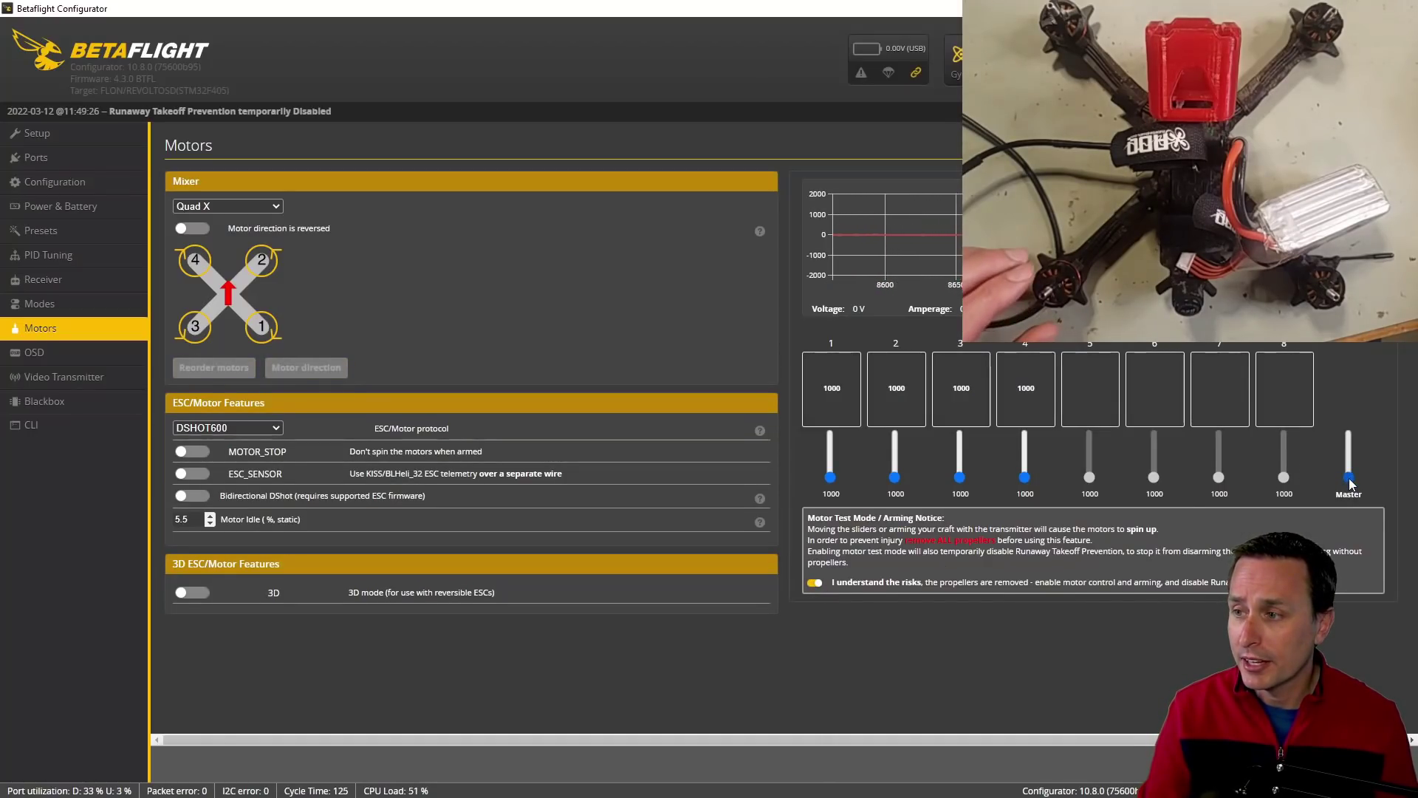
left_click_drag(1350, 483, 1350, 479)
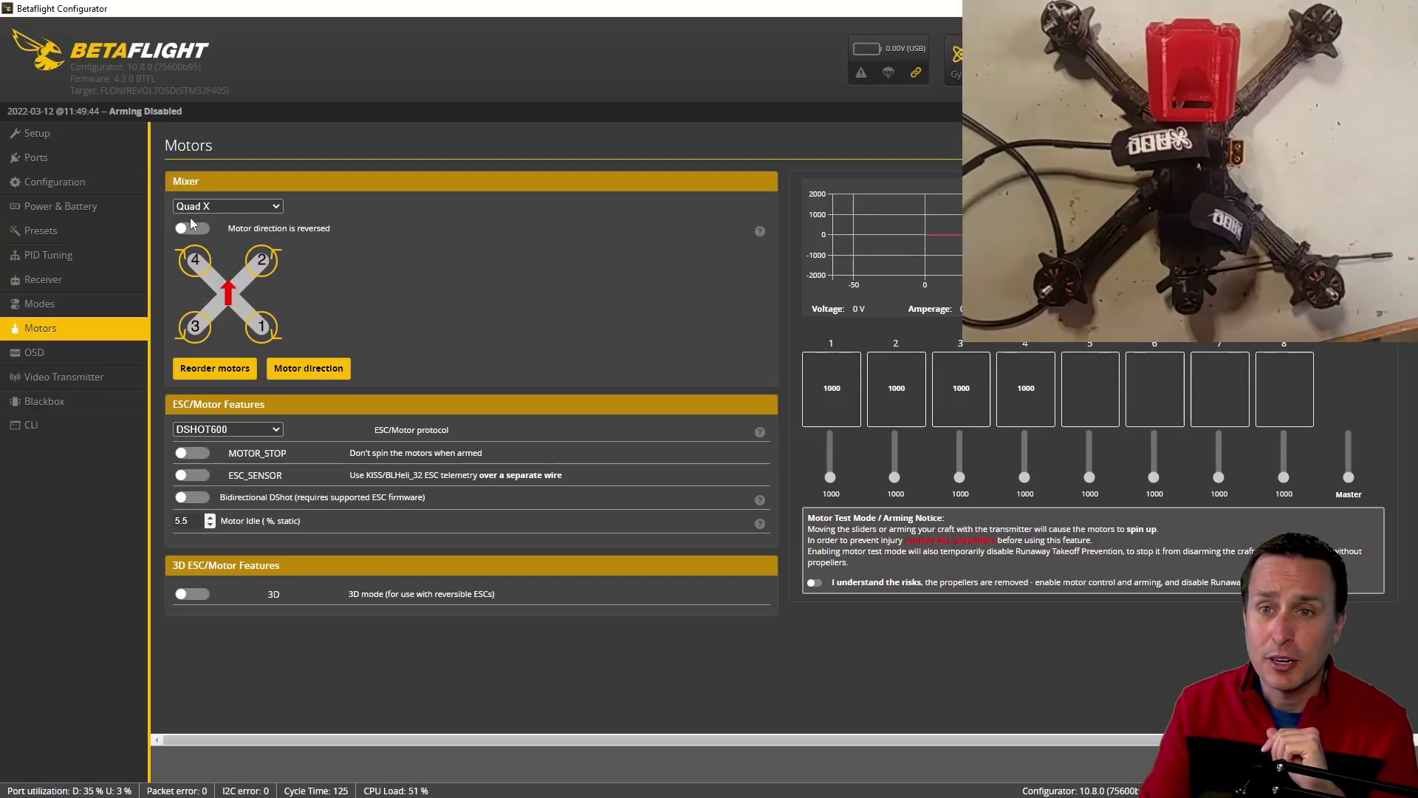
left_click(192, 230)
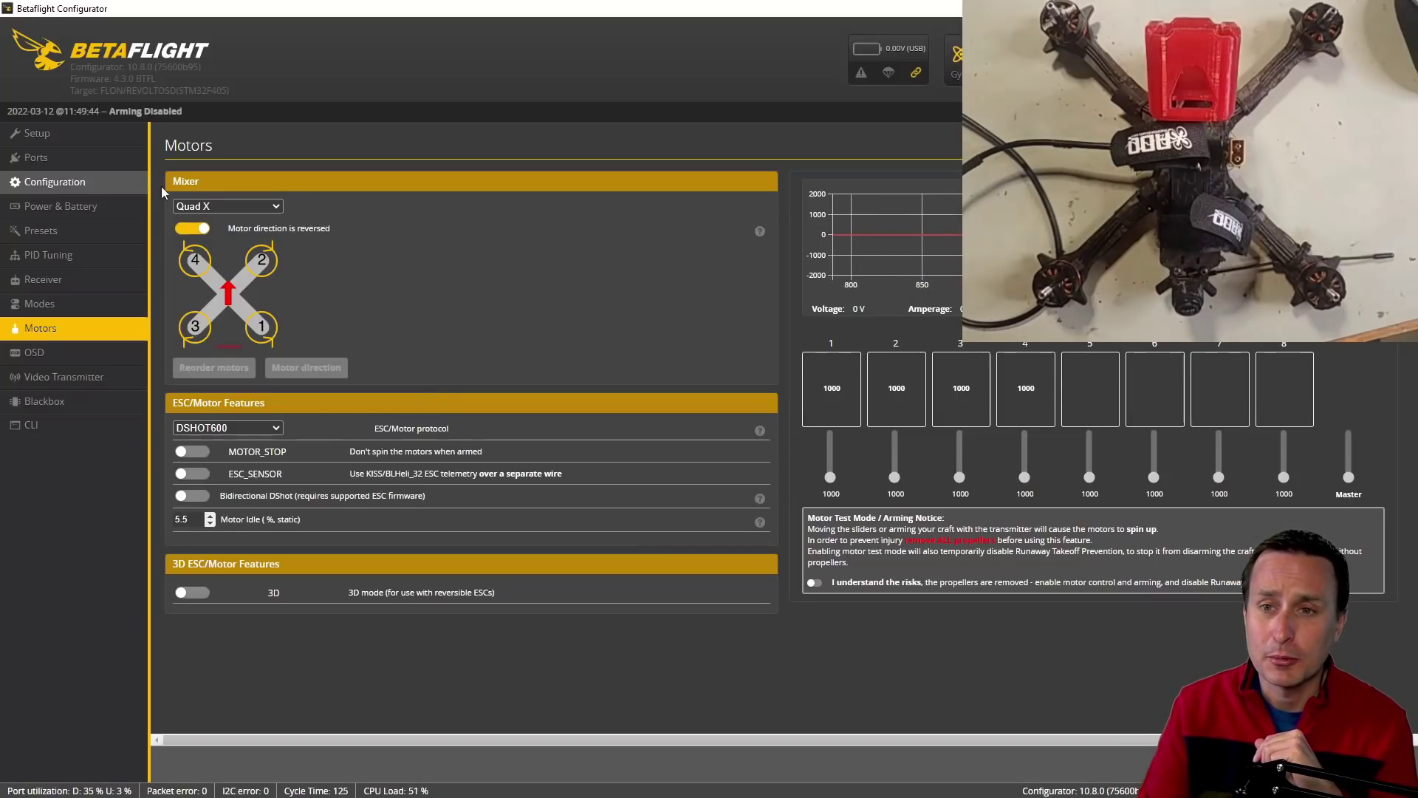
left_click(190, 230)
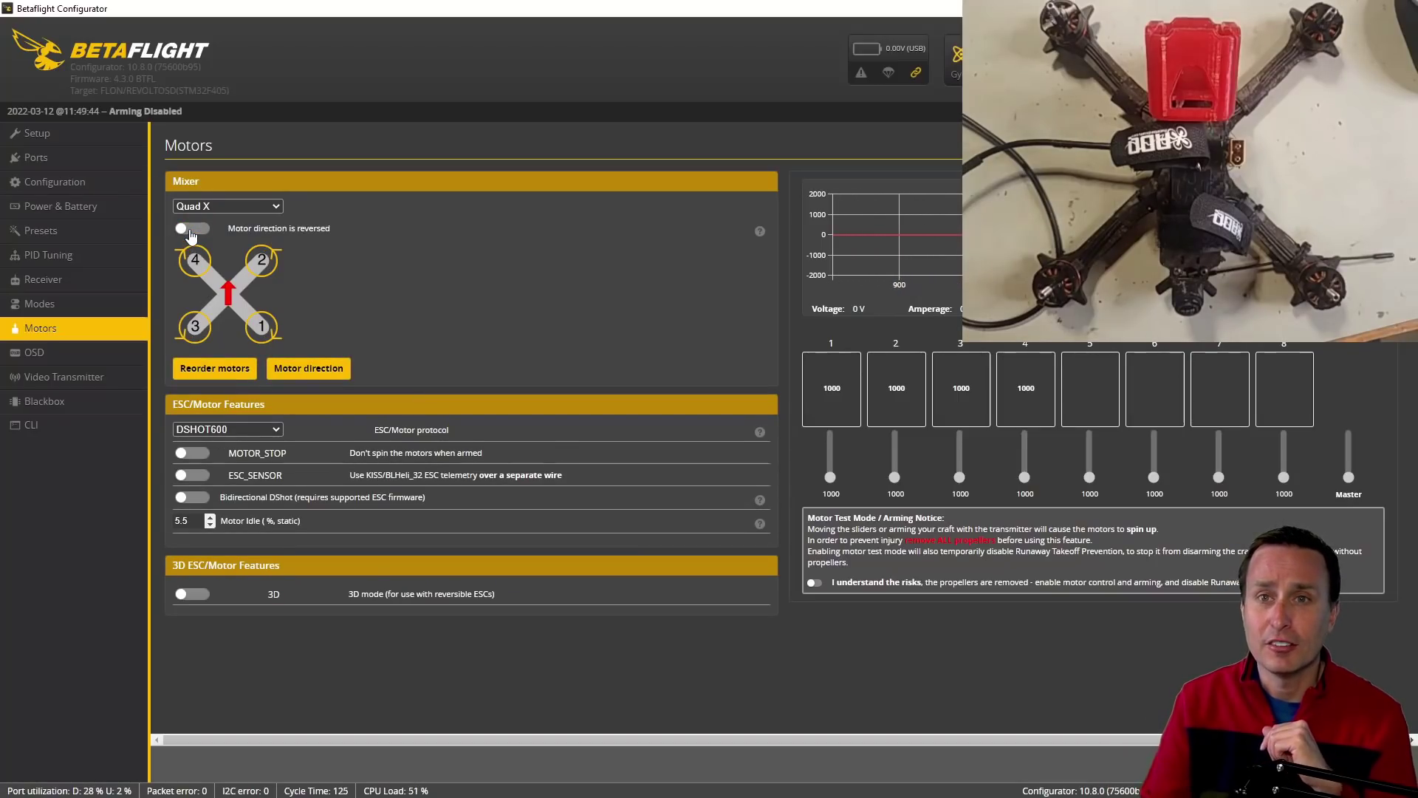
Return to Setup and wait for the reconnected board to report heading 0°, pitch 0.1°, roll -0.2°.
left_click(68, 131)
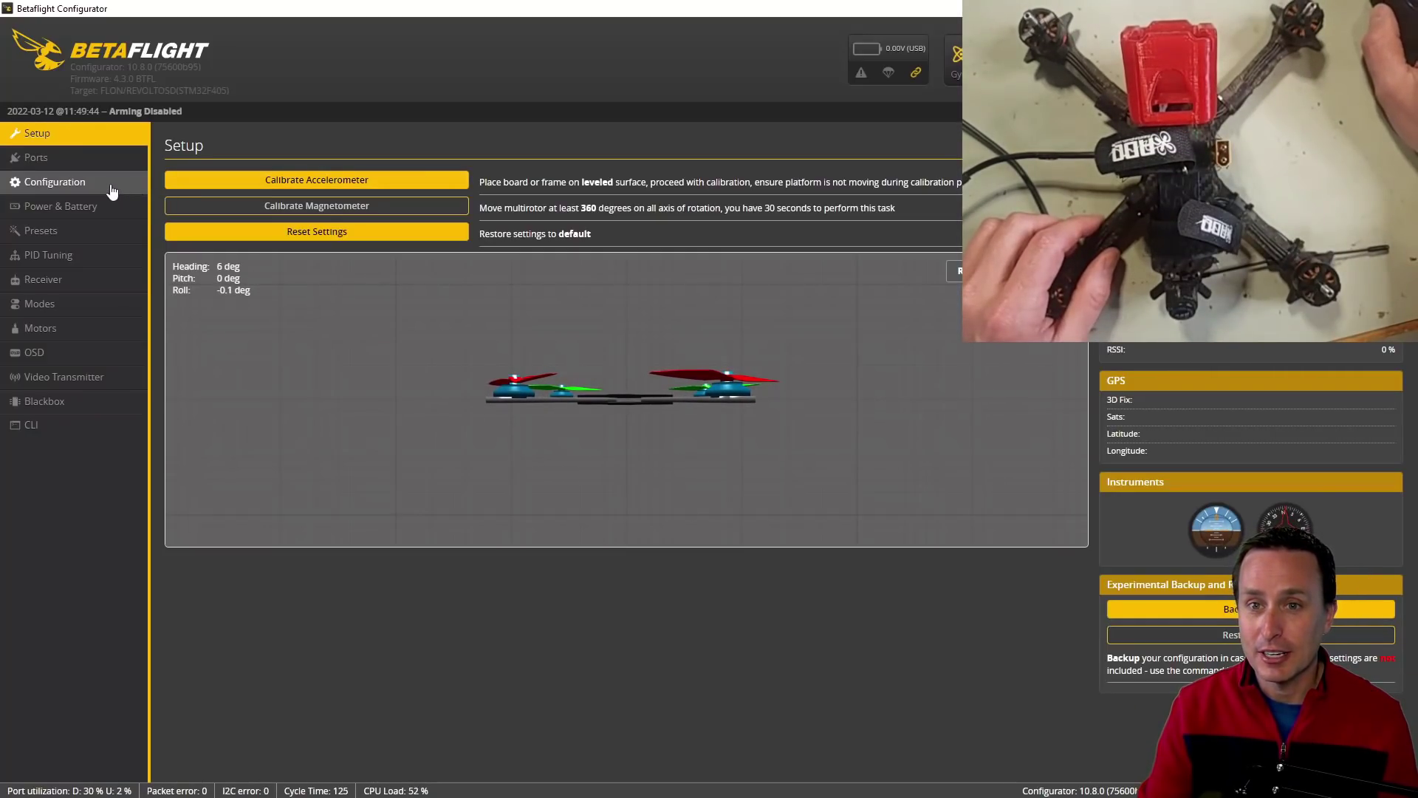
left_click(110, 191)
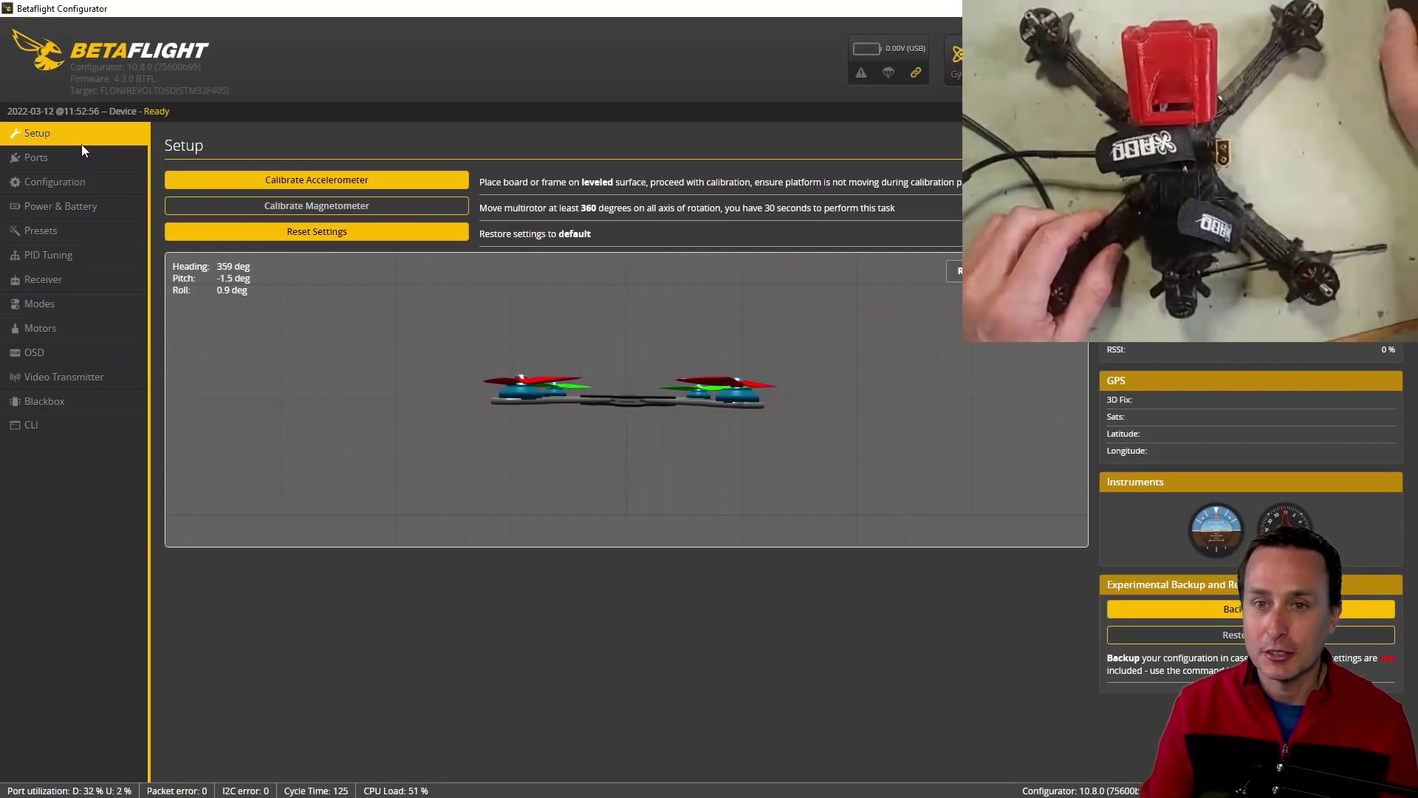
left_click(85, 181)
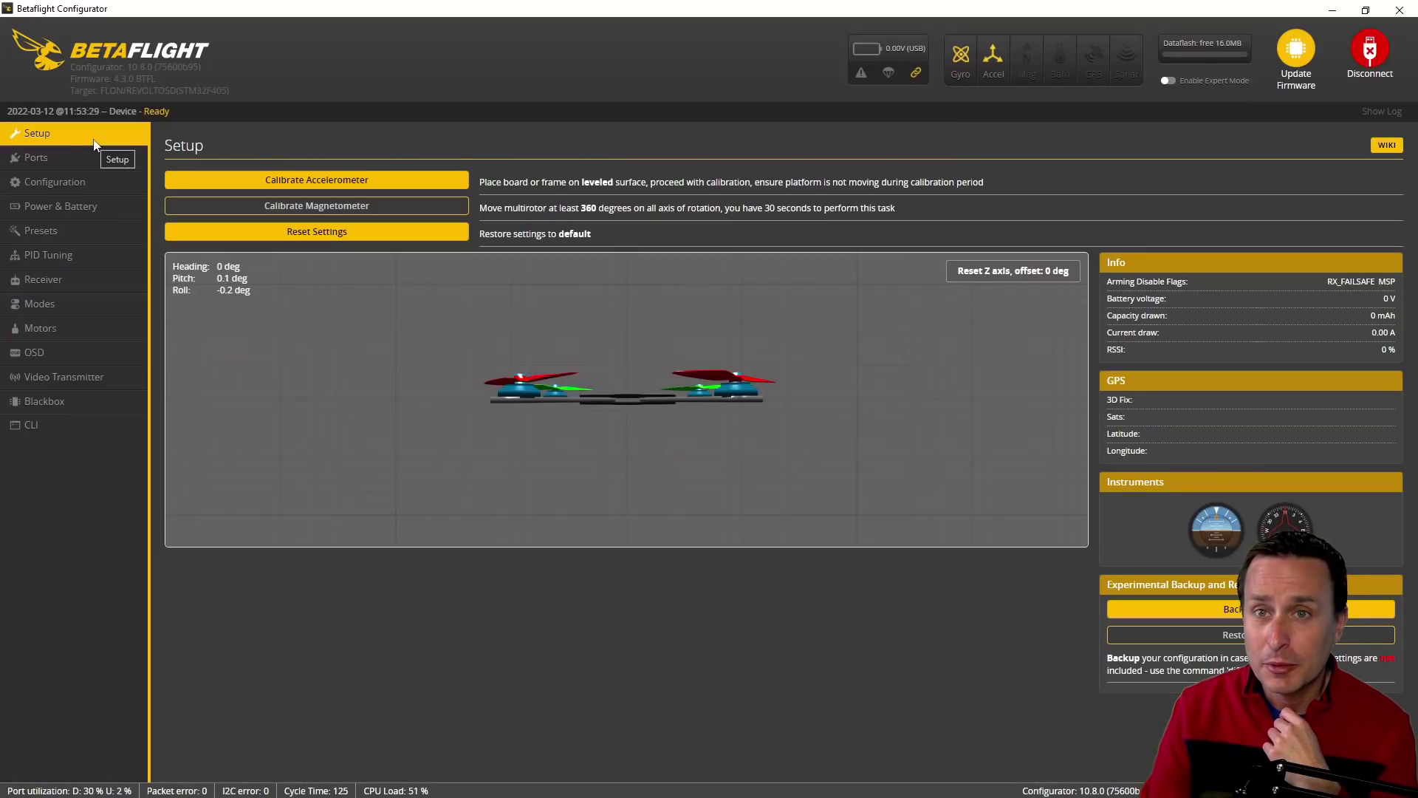
On Configuration, keep PID loop at 8.00 kHz, turn off the barometer, and set Maximum ARM Angle to 180.
left_click(79, 192)
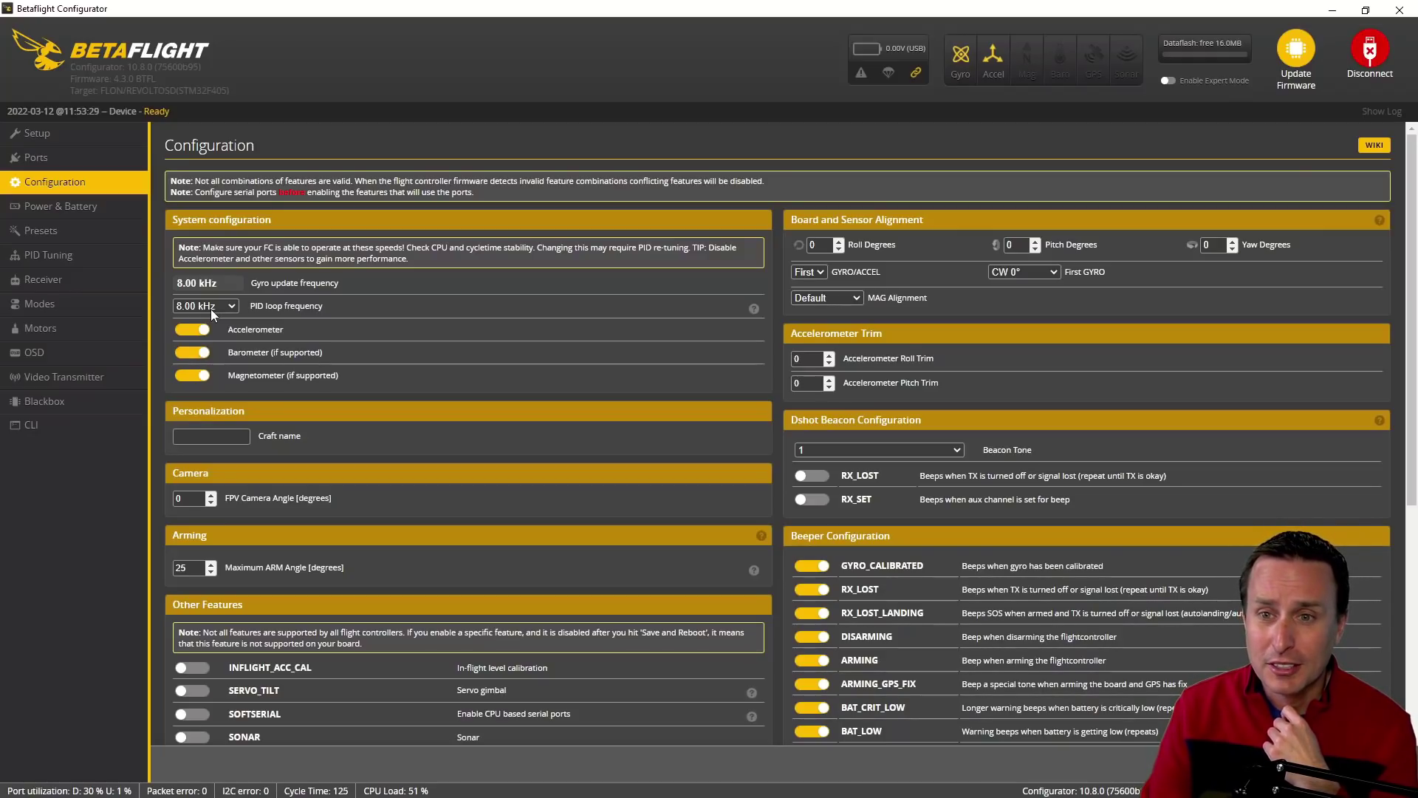
left_click(212, 310)
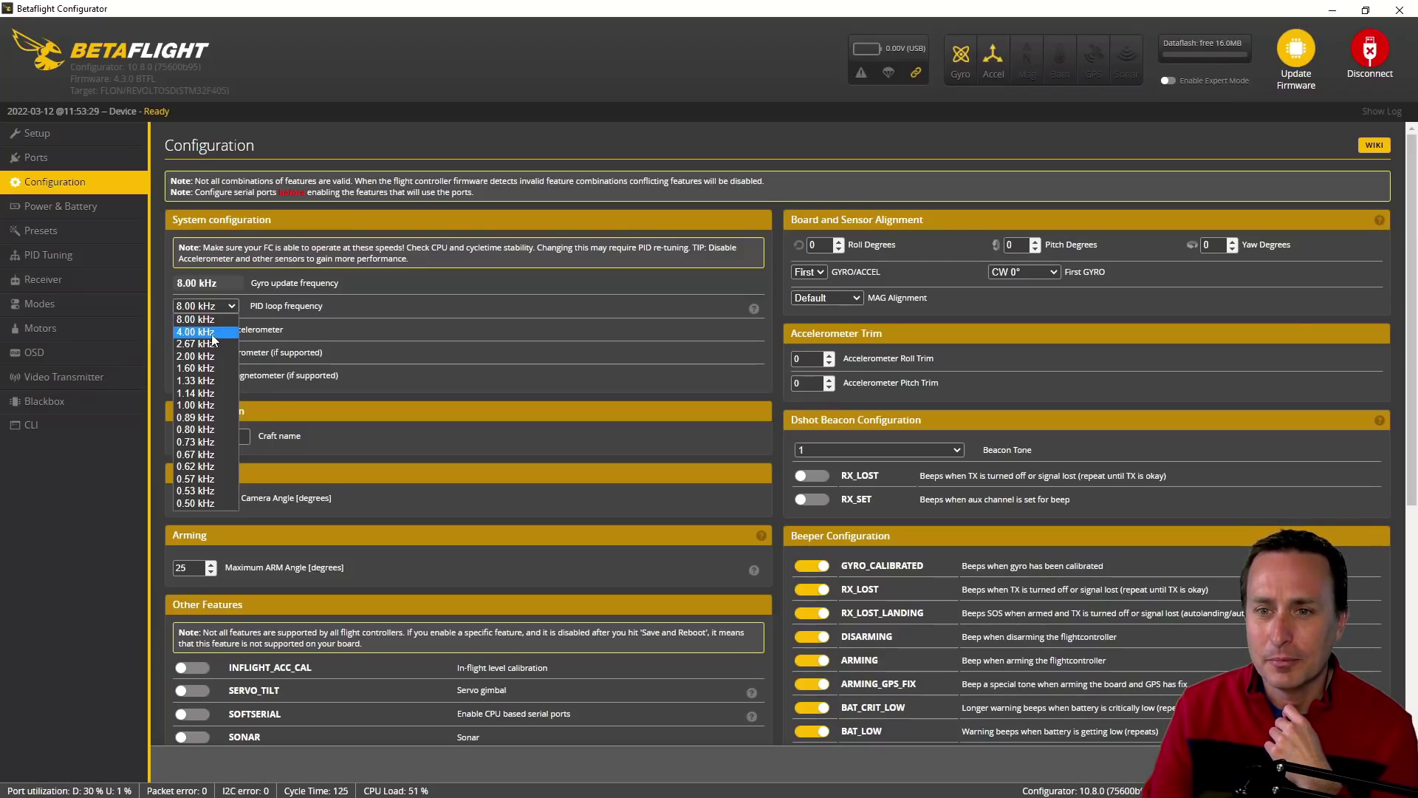
left_click(344, 312)
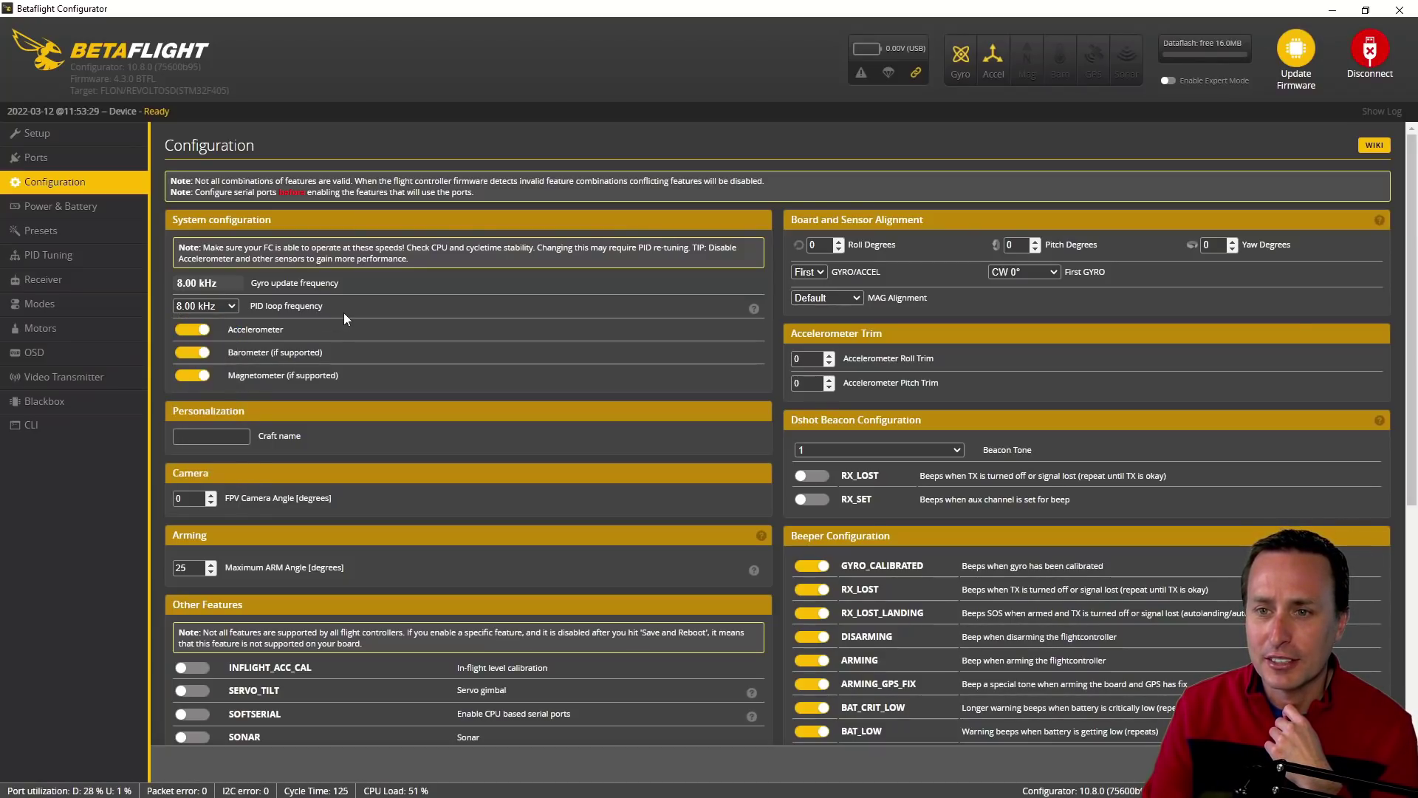
left_click(194, 353)
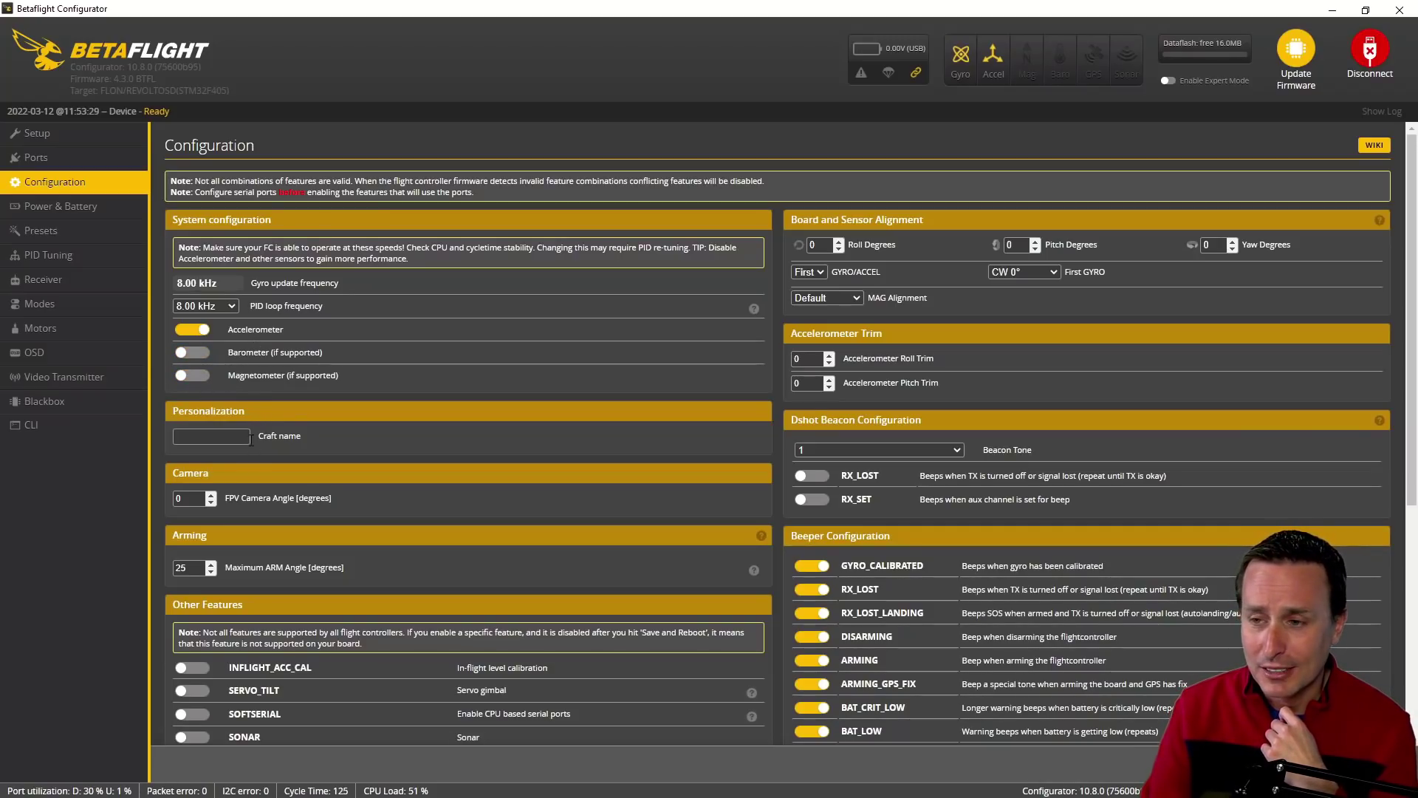
scroll(241, 419, "down", 2)
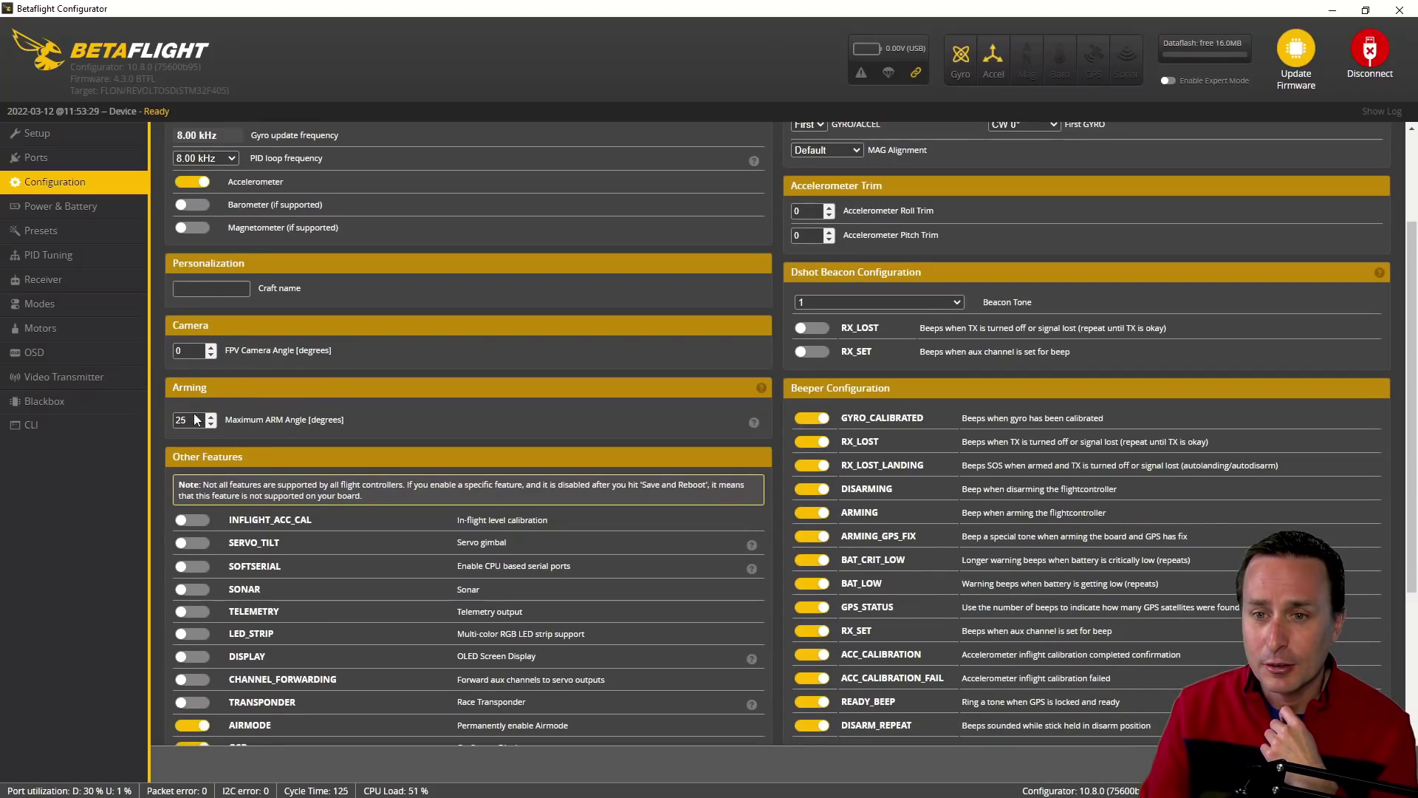
left_click_drag(198, 419, 150, 422)
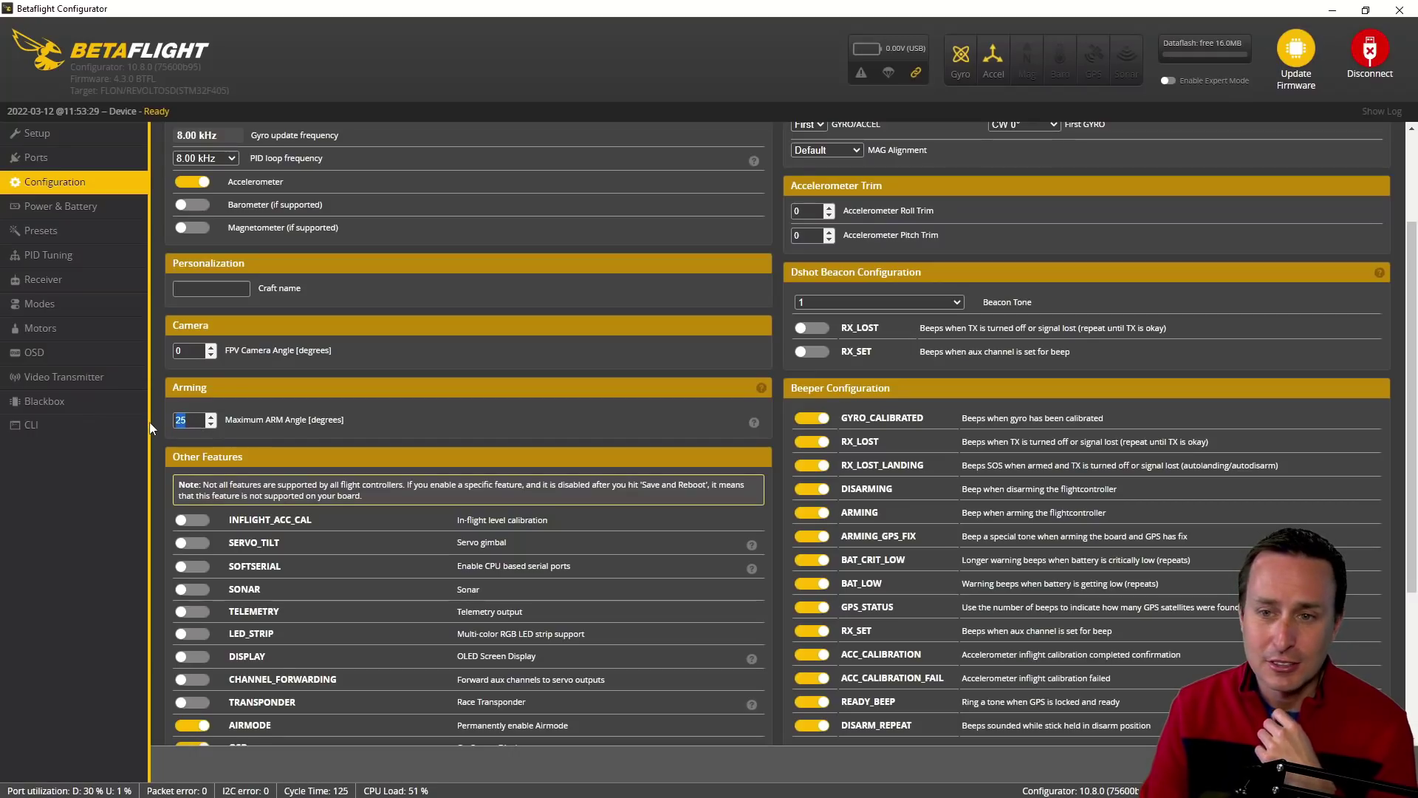
type("180")
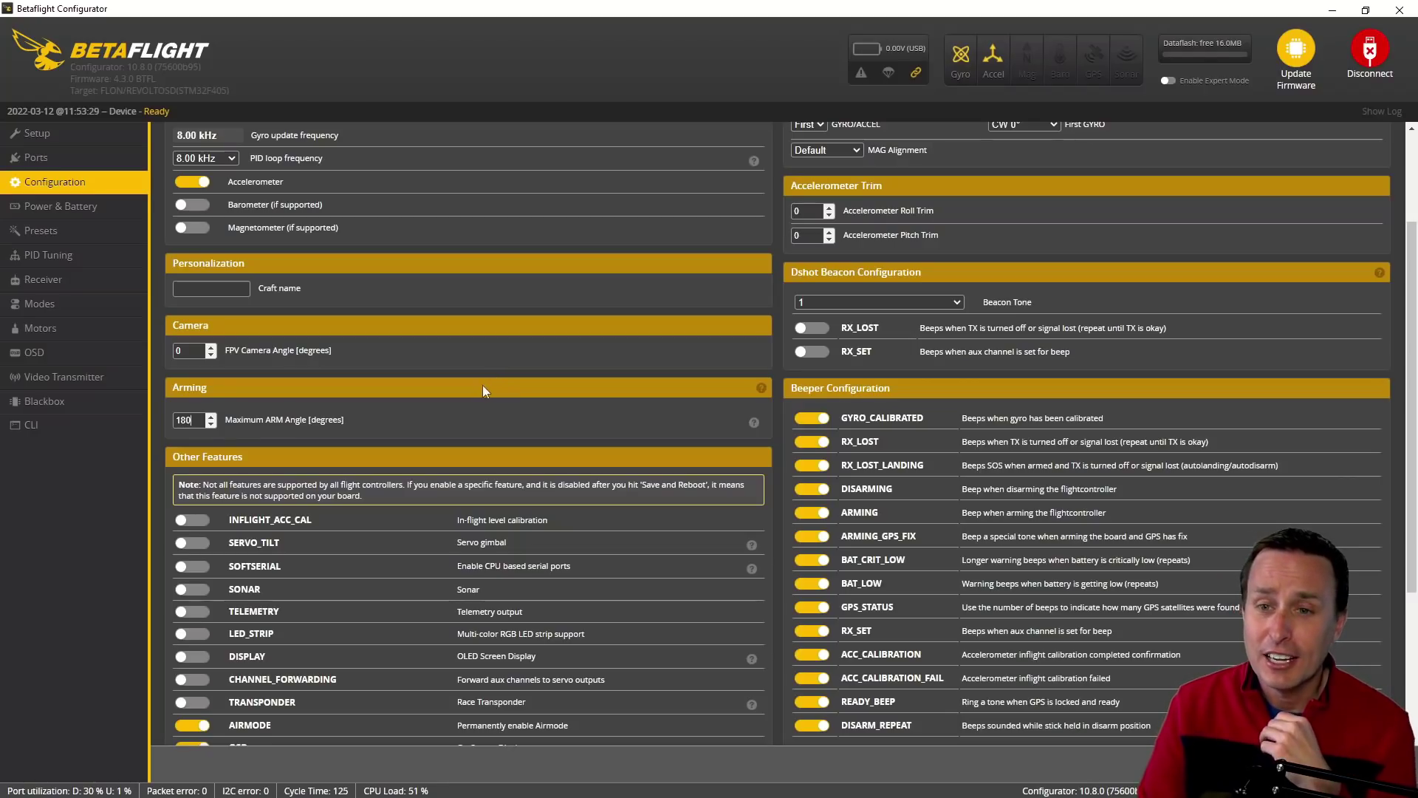
Scroll the Configuration page back up to the top.
scroll(682, 383, "up", 3)
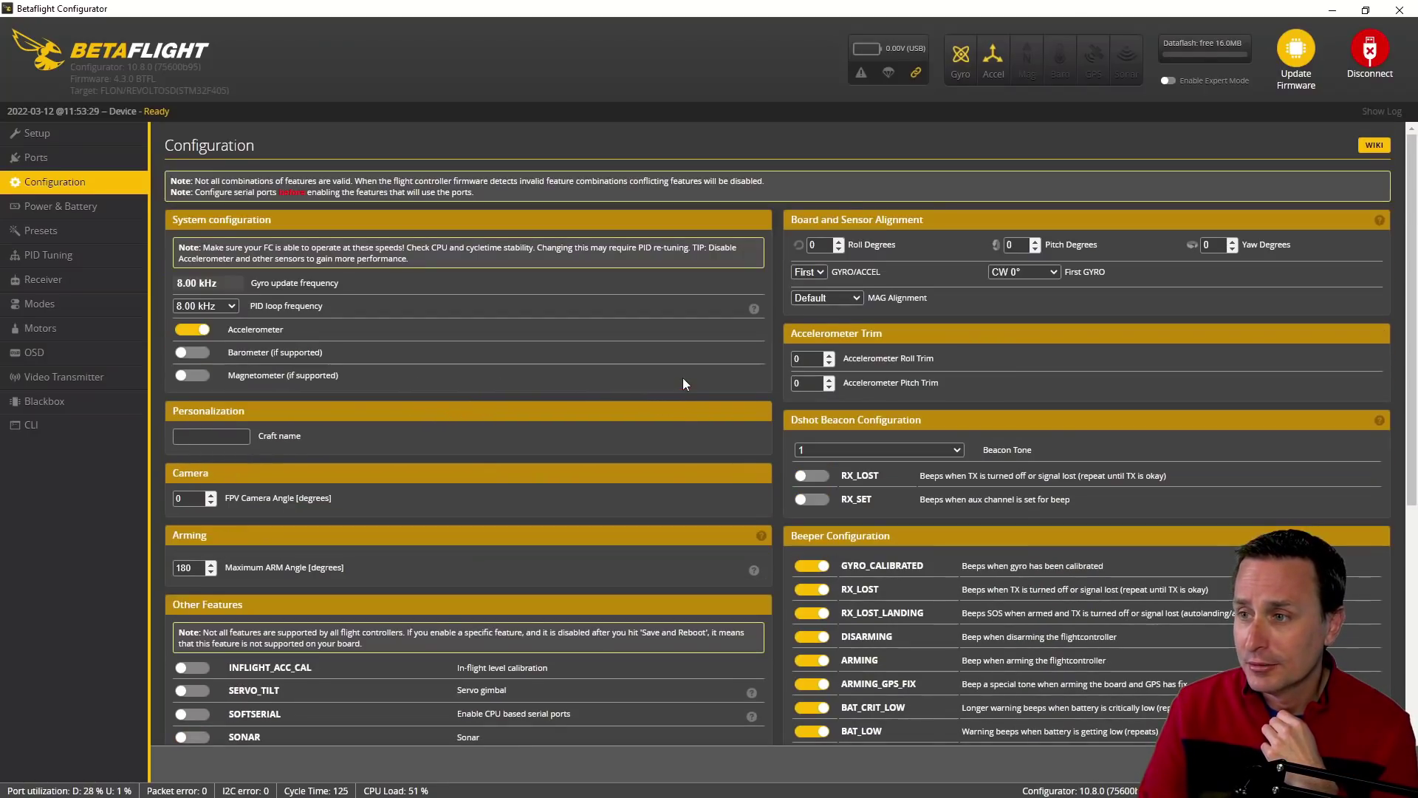
scroll(682, 383, "down", 5)
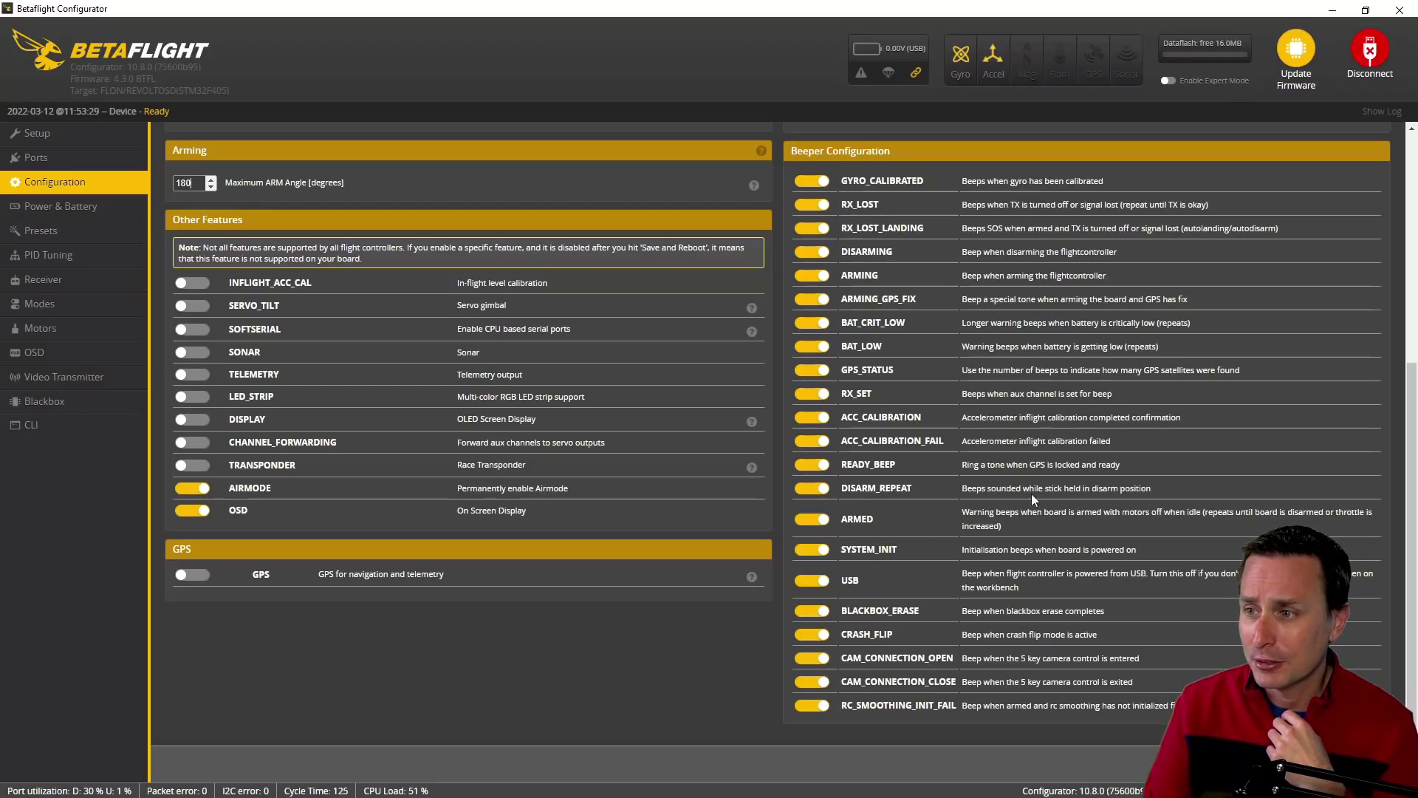
scroll(775, 451, "up", 1)
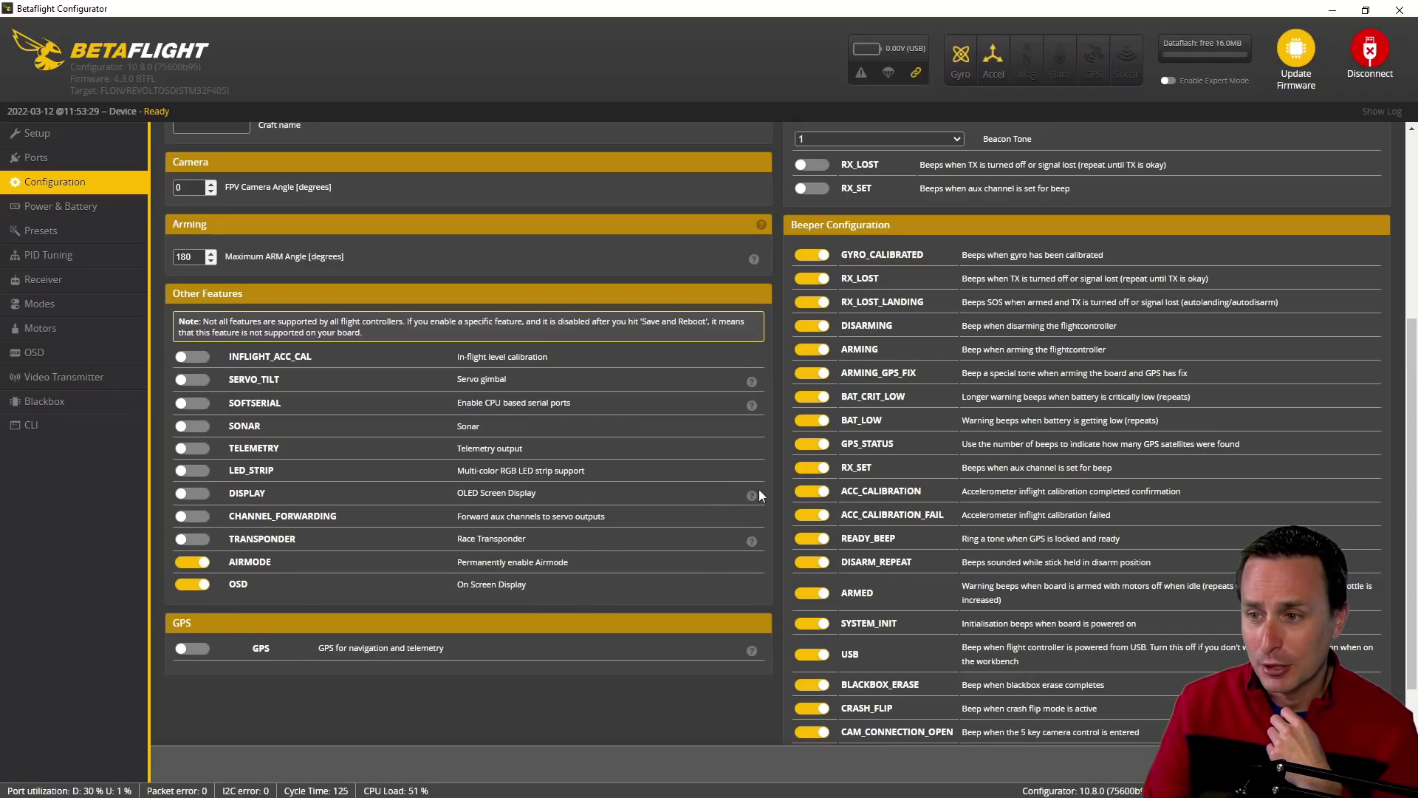
mouse_move(753, 406)
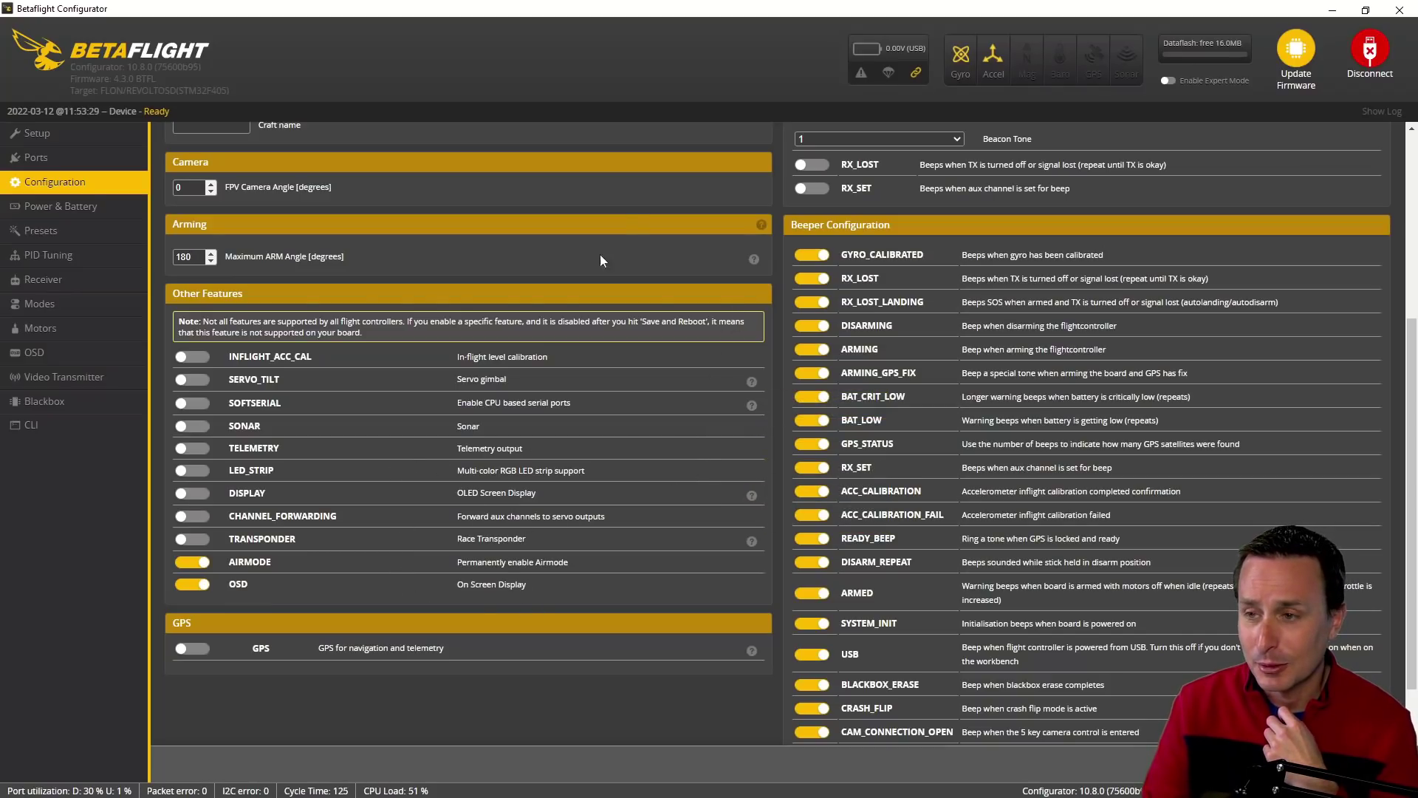
scroll(295, 369, "up", 5)
Go to the Receiver page, set Receiver Mode to Serial (via UART), and browse the serial provider list.
left_click(89, 208)
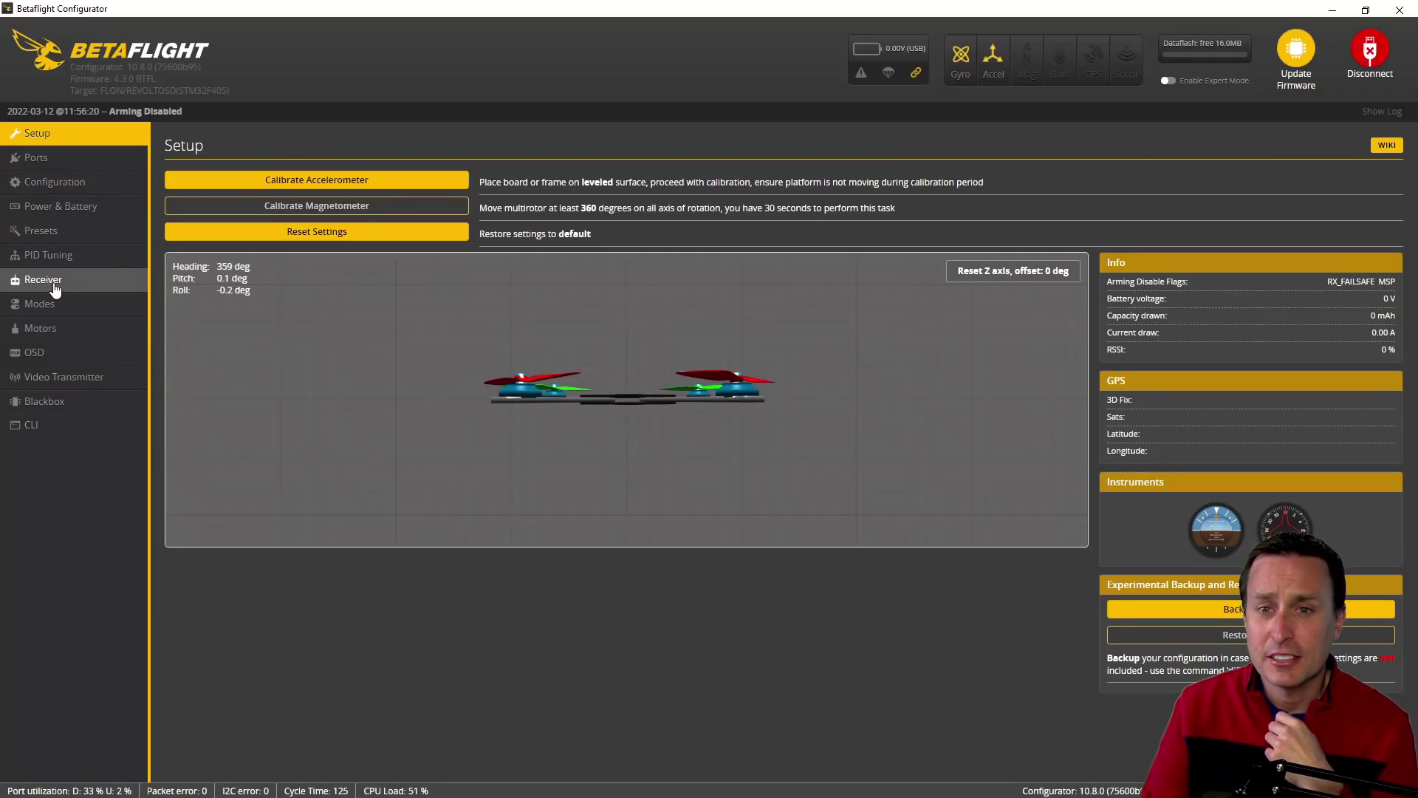
left_click(55, 288)
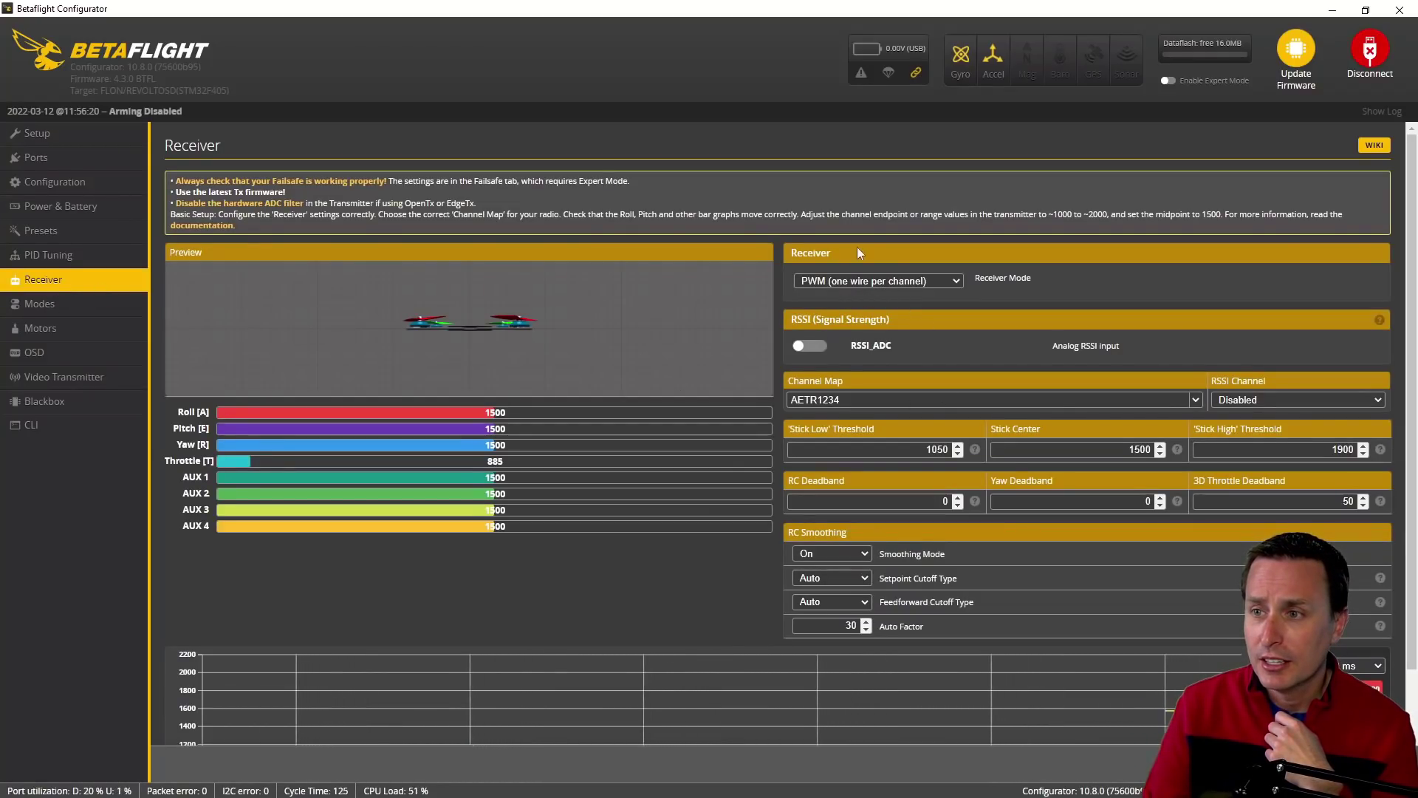
left_click(854, 285)
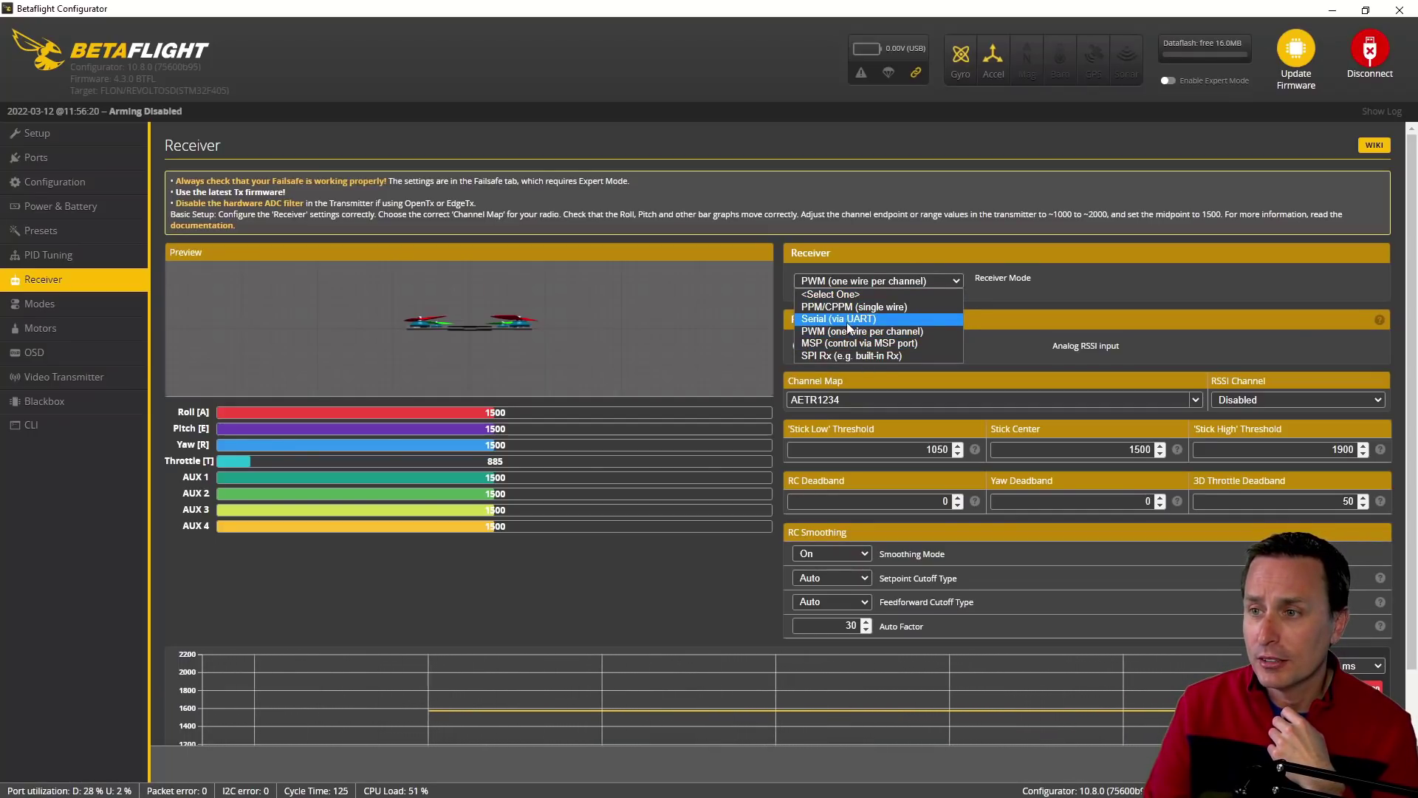
left_click(849, 320)
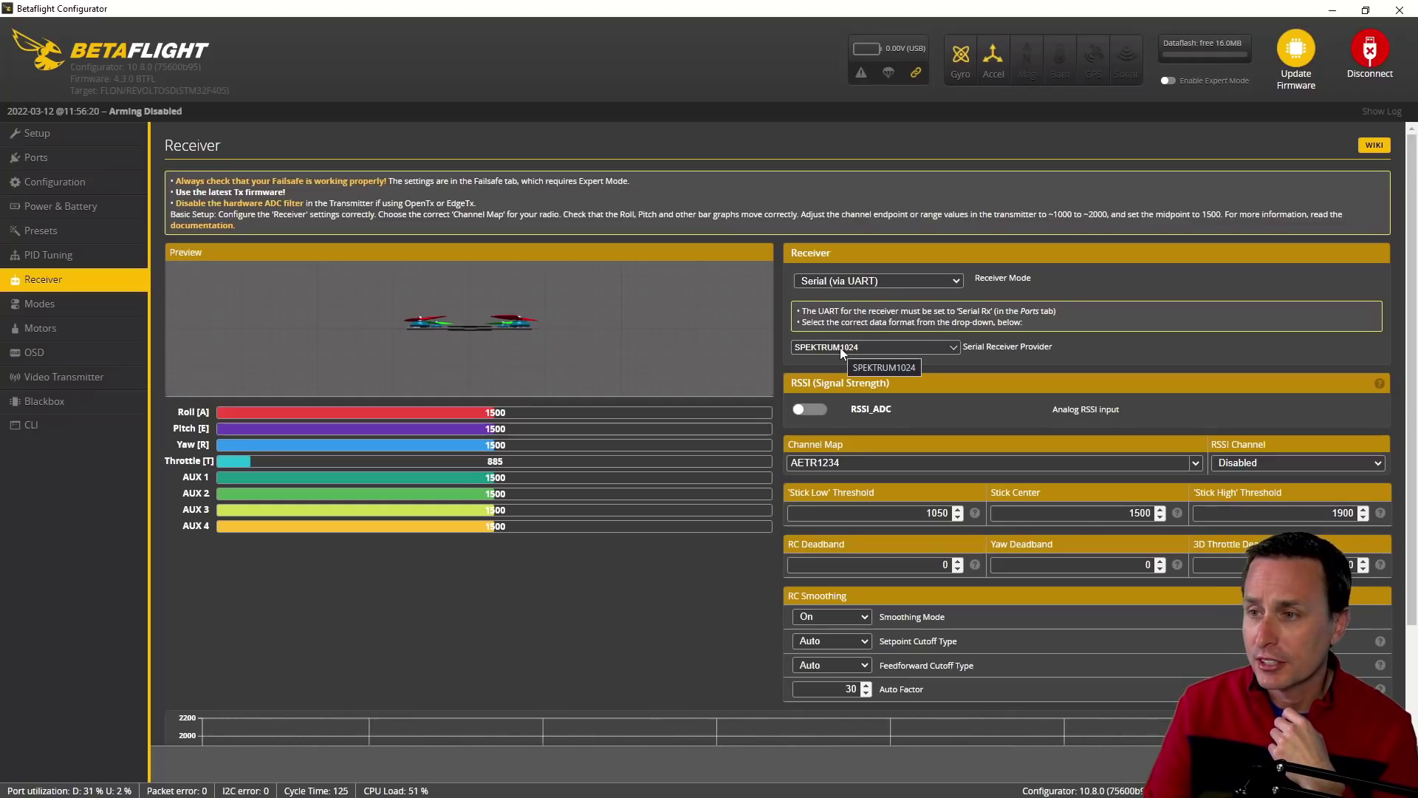
left_click(839, 347)
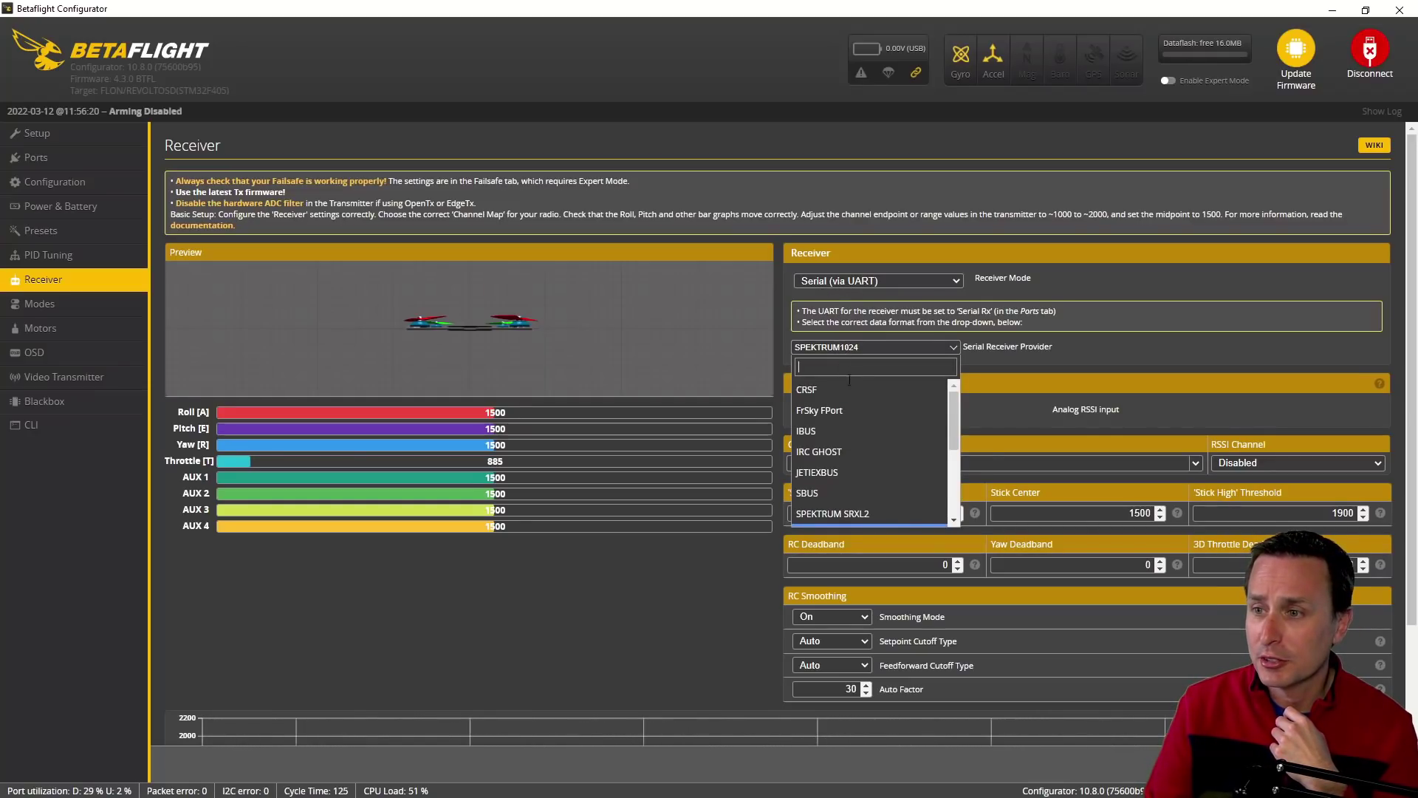
scroll(859, 512, "down", 3)
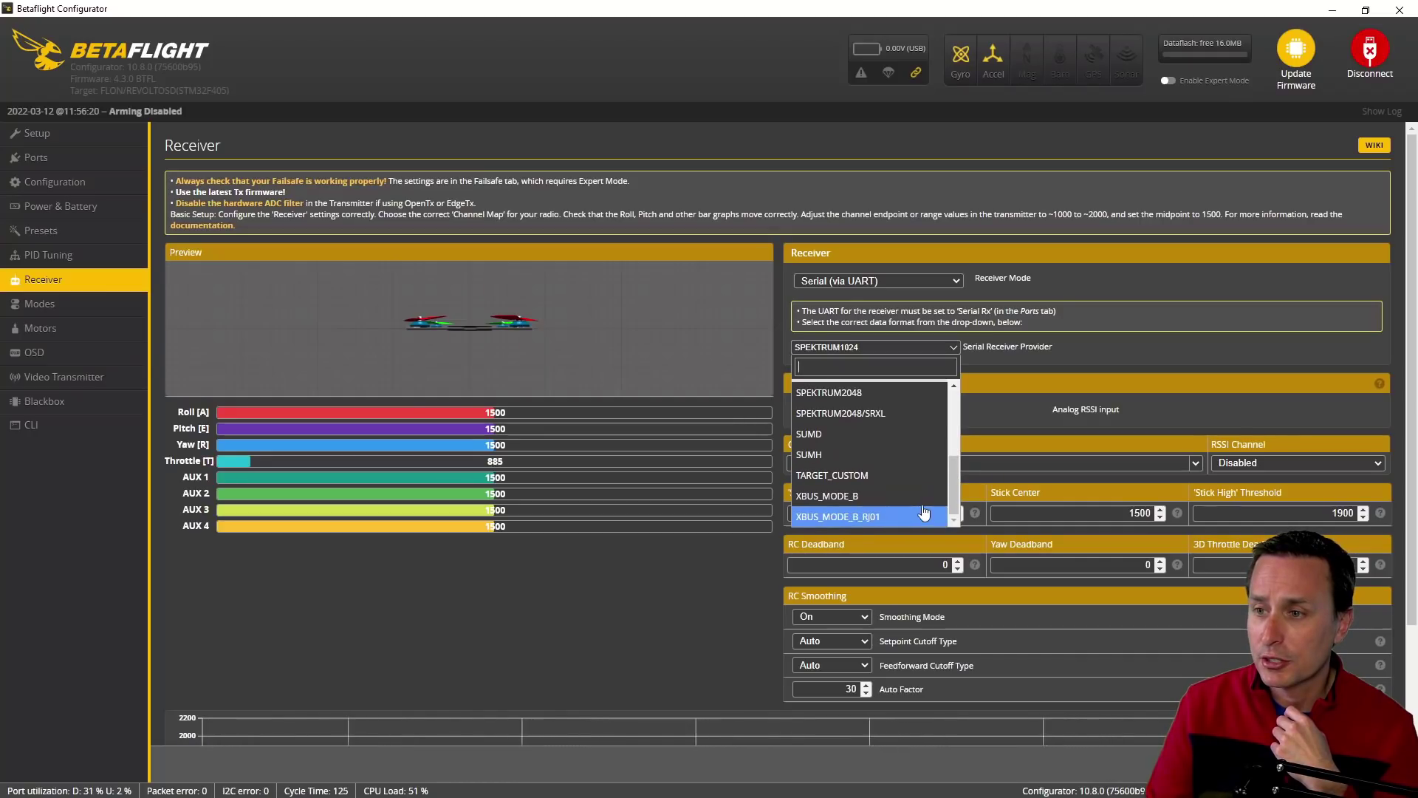
mouse_move(955, 503)
left_mouse_down()
mouse_move(950, 426)
mouse_move(963, 480)
mouse_move(960, 512)
mouse_move(935, 419)
left_mouse_up()
Choose CRSF as the serial provider, set RC Deadband and Yaw Deadband to 3, and save.
left_click(826, 389)
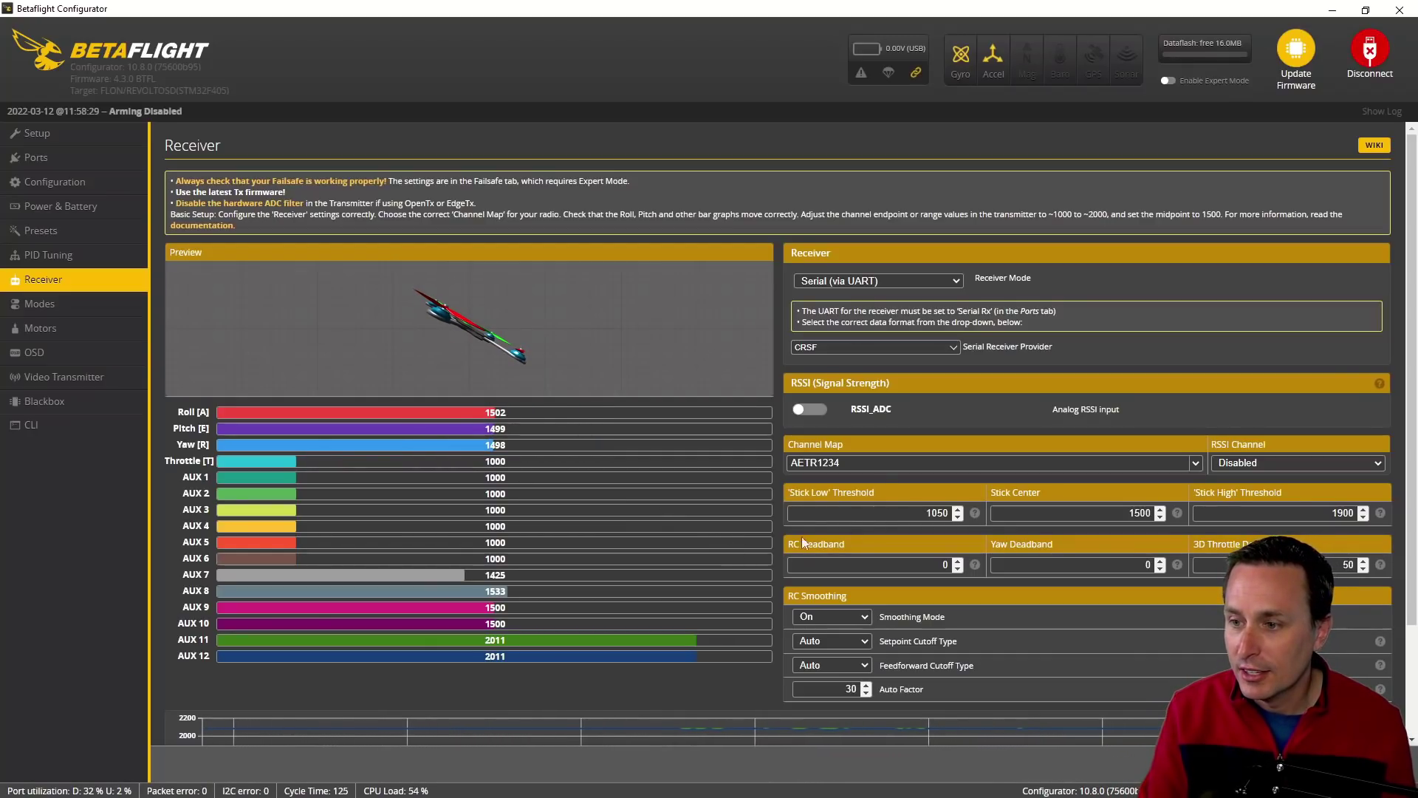
left_click(958, 561)
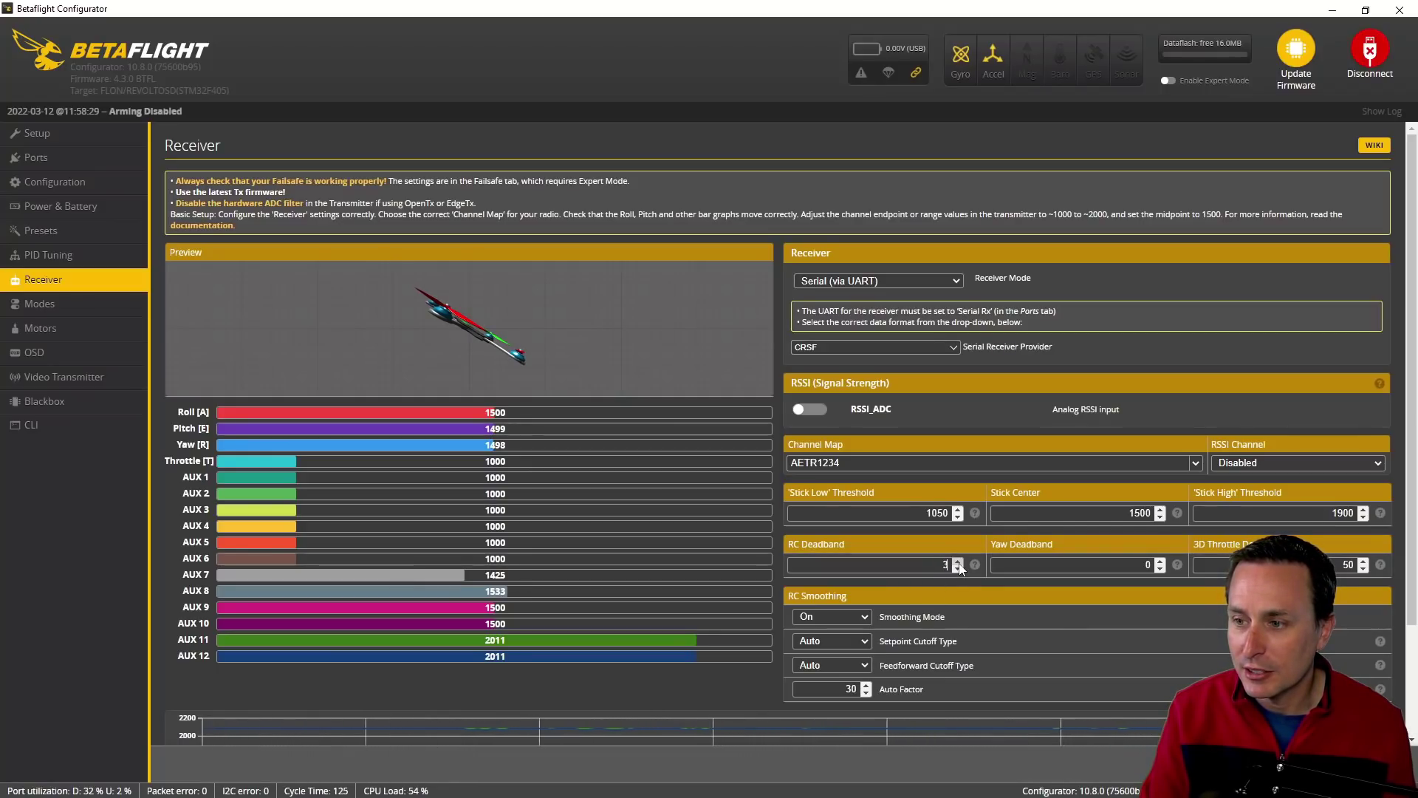
double_click(958, 561)
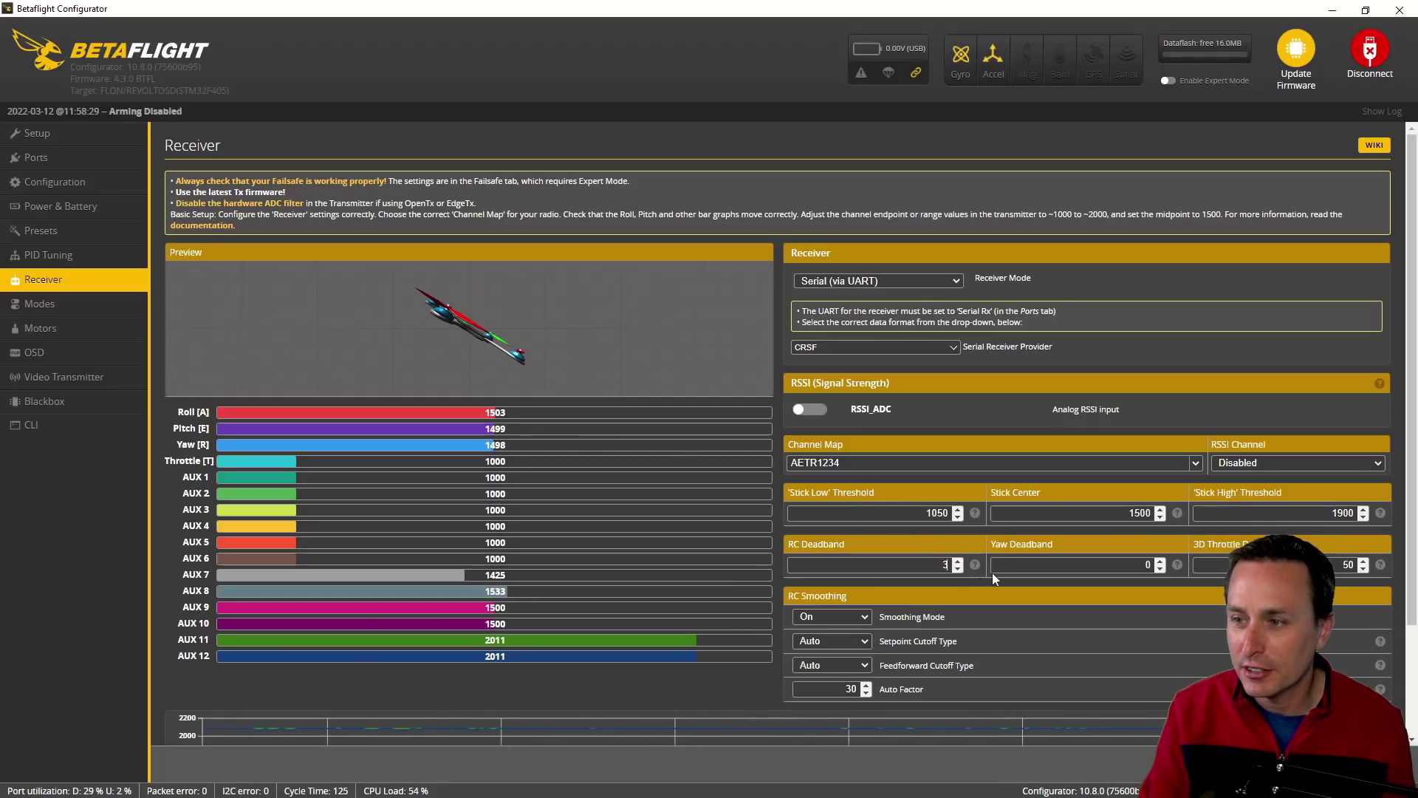
triple_click(1158, 561)
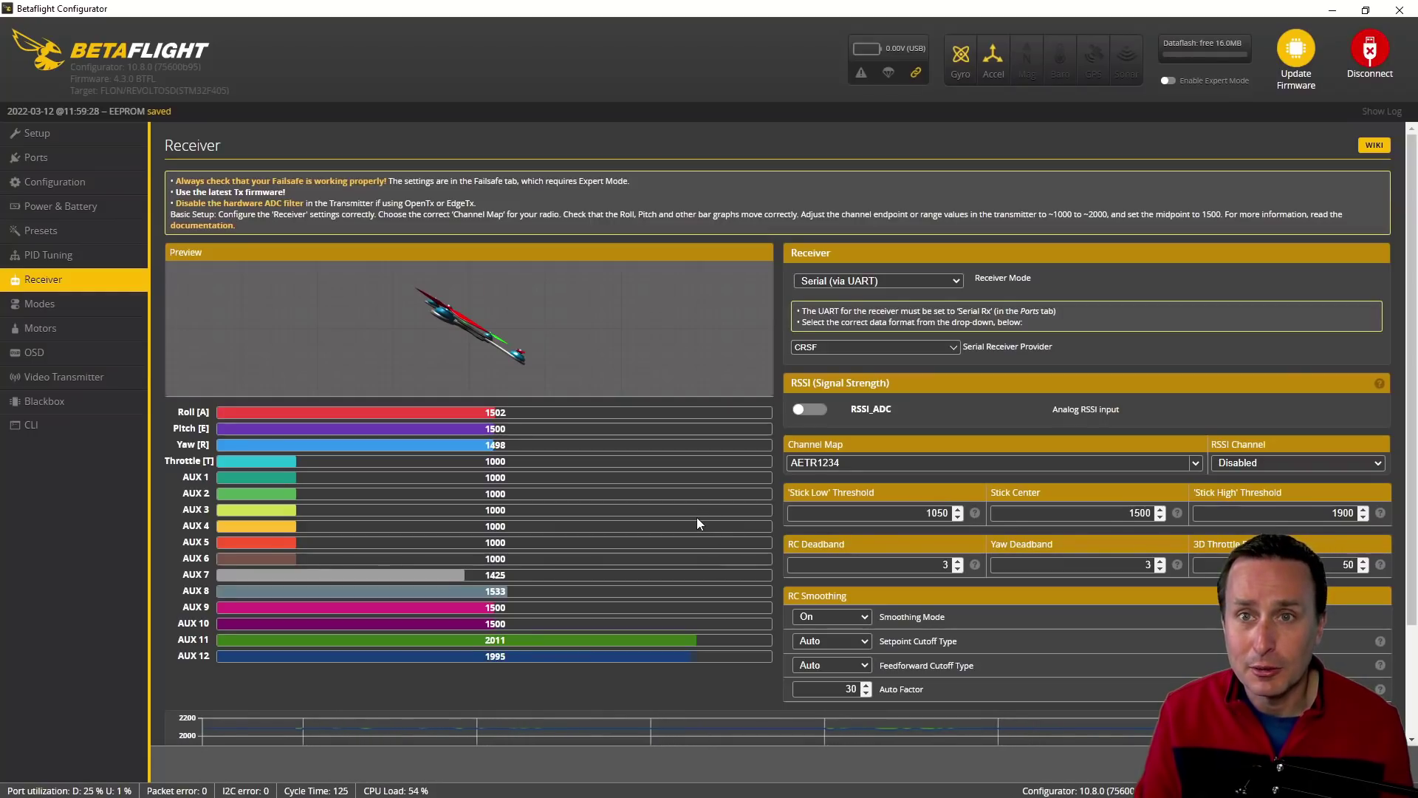
left_click(1386, 765)
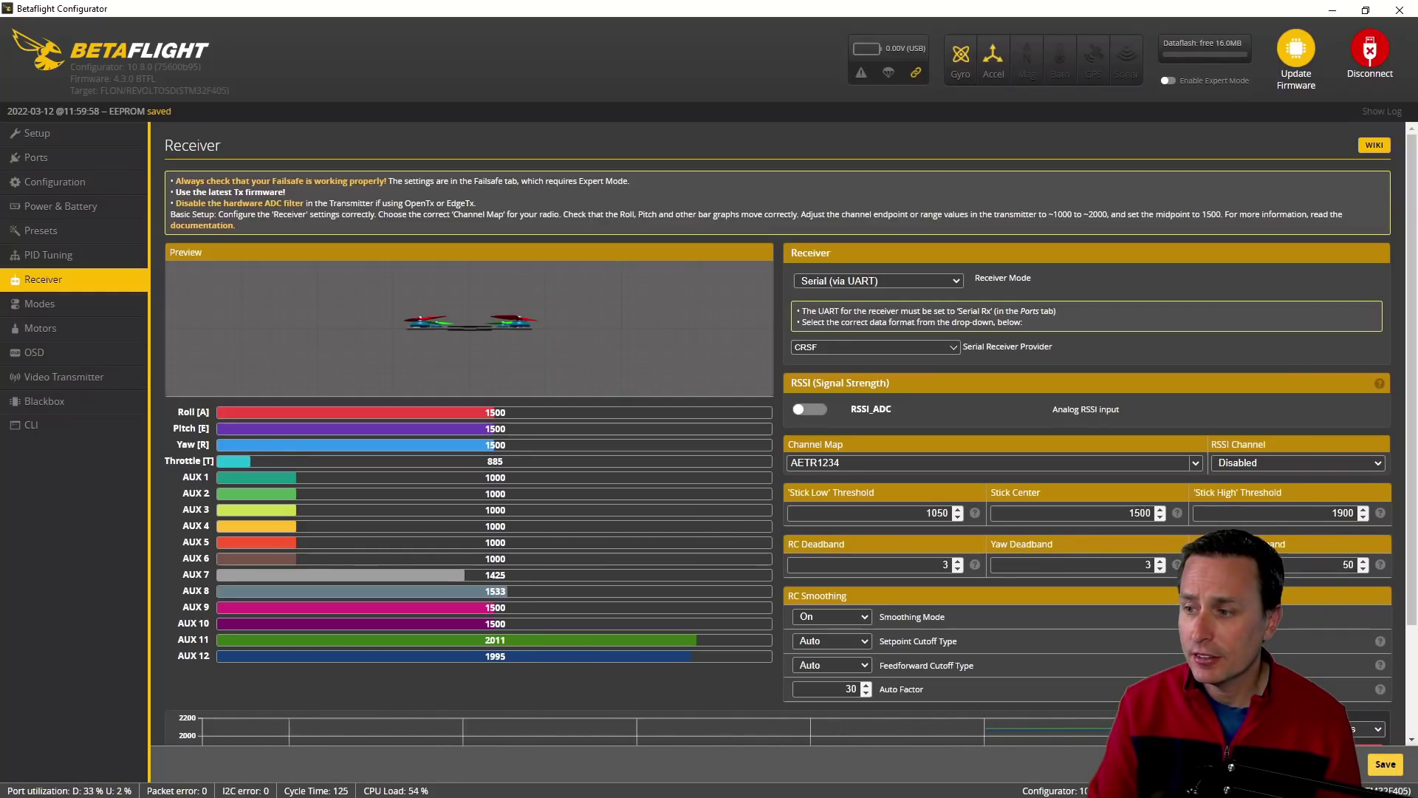
In Presets, filter the library to the RC_LINK category and scroll through the results.
left_click(46, 234)
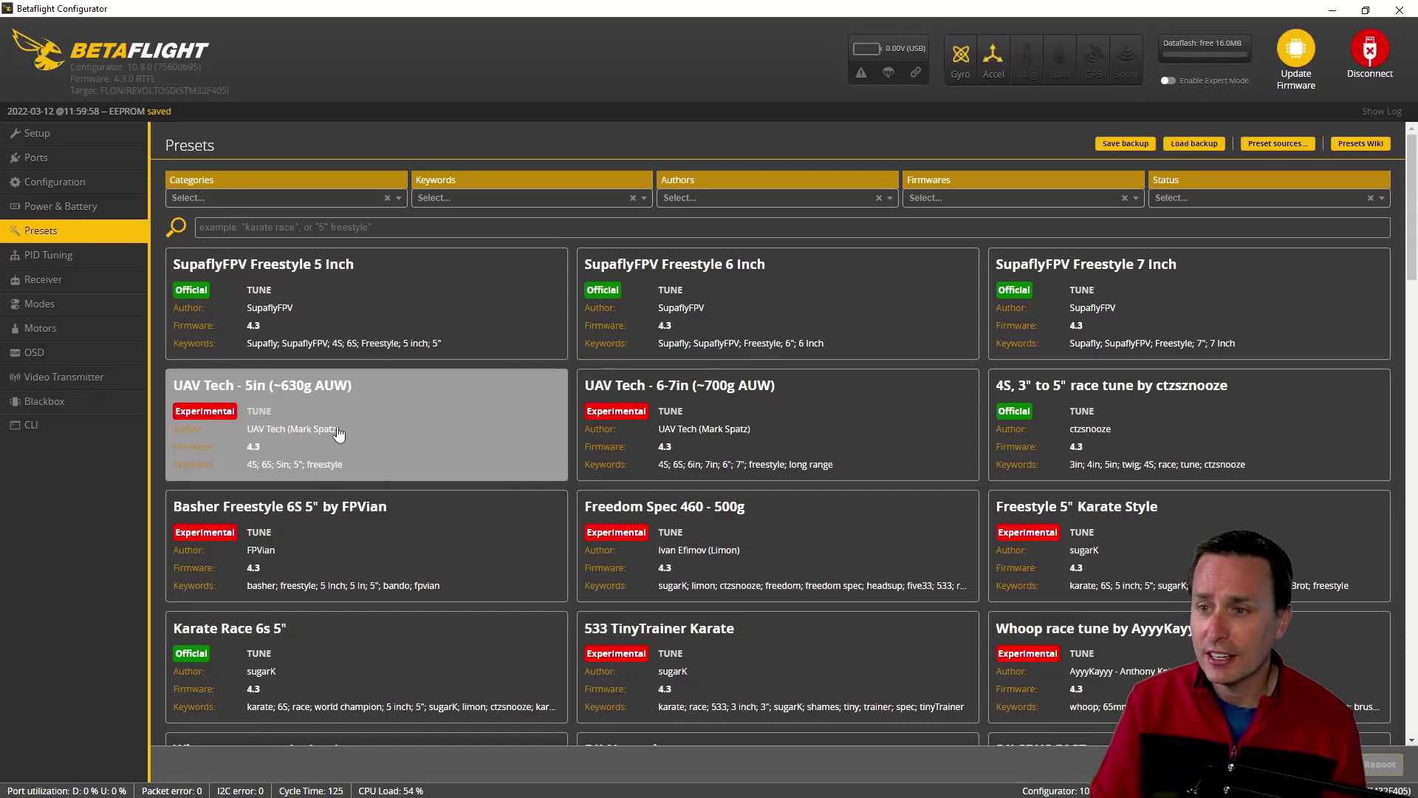
left_click(296, 204)
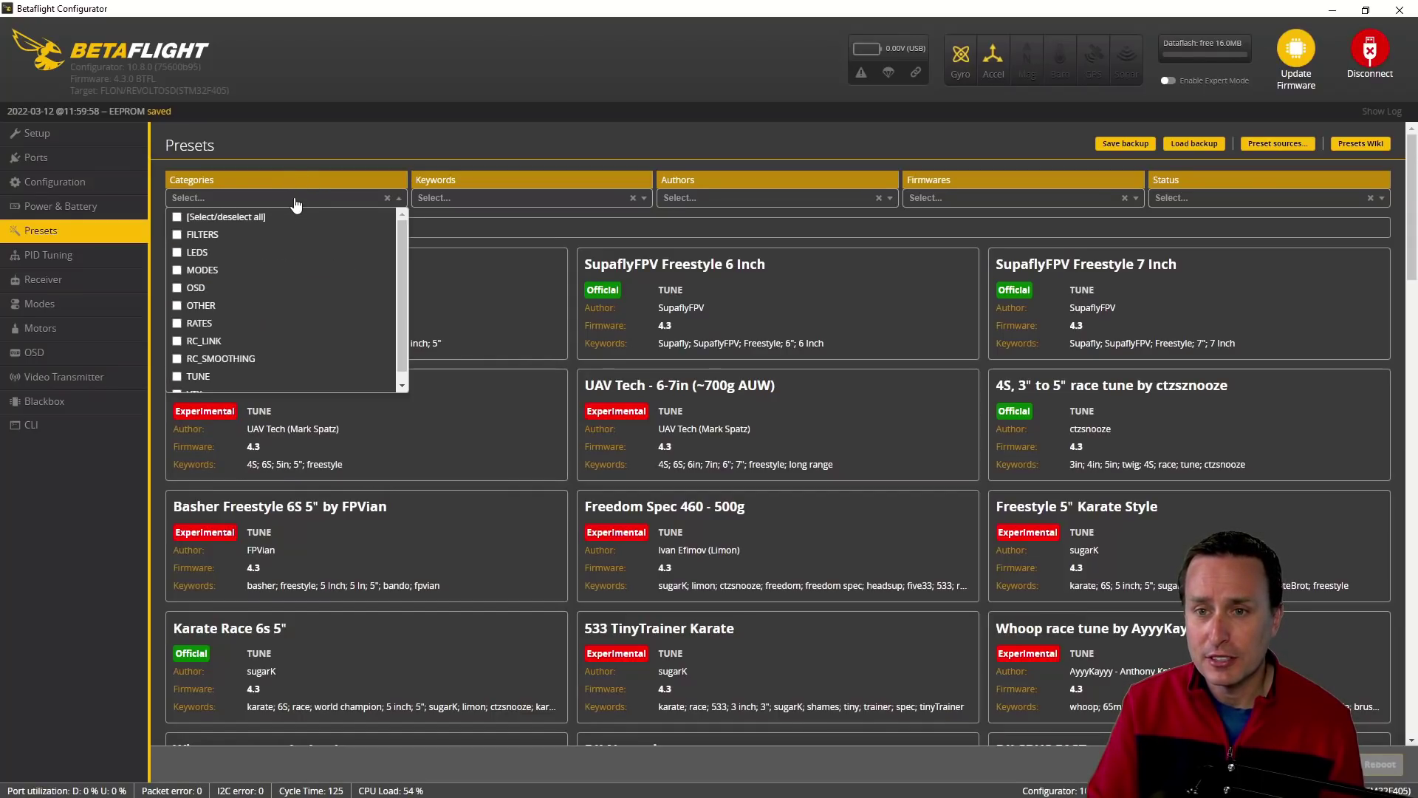
left_click(178, 342)
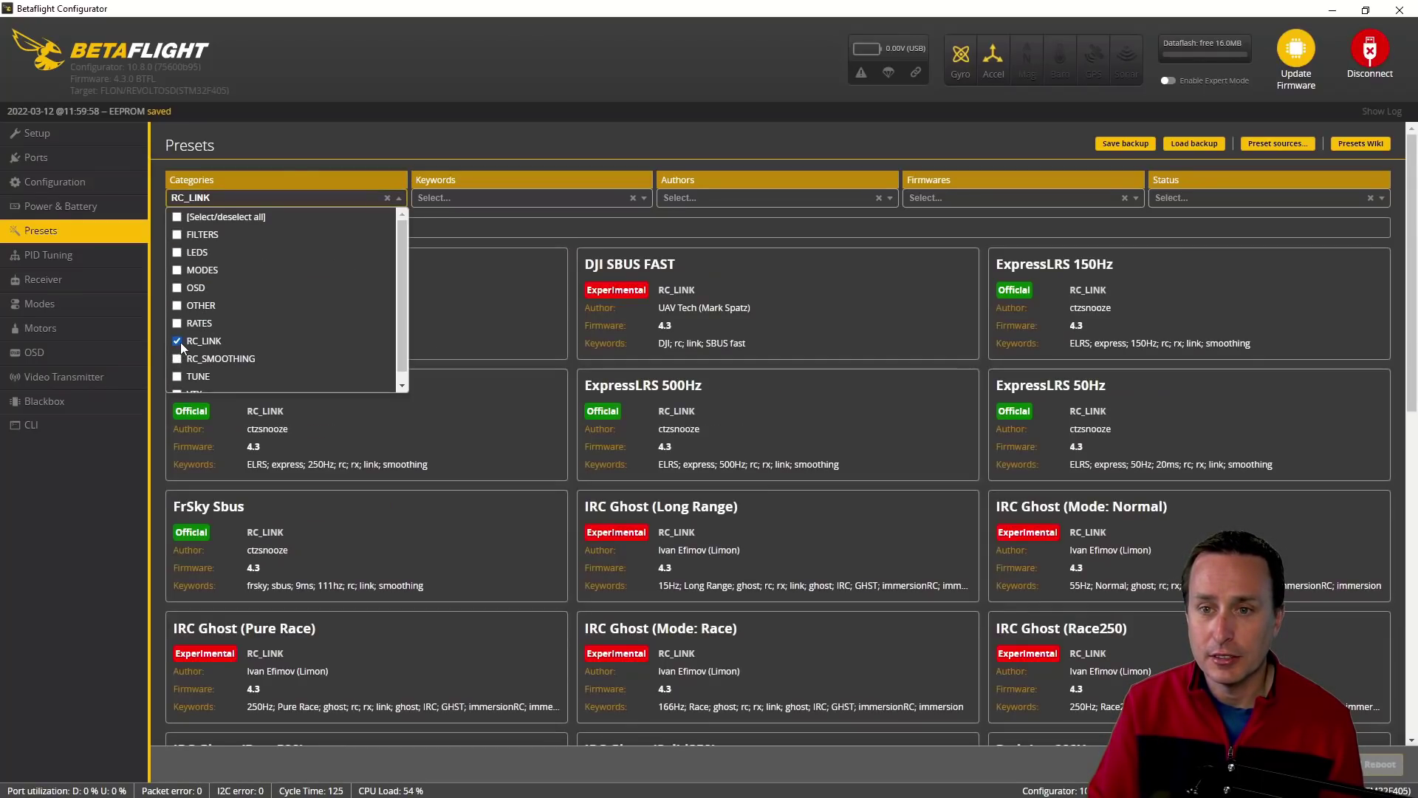
left_click(104, 479)
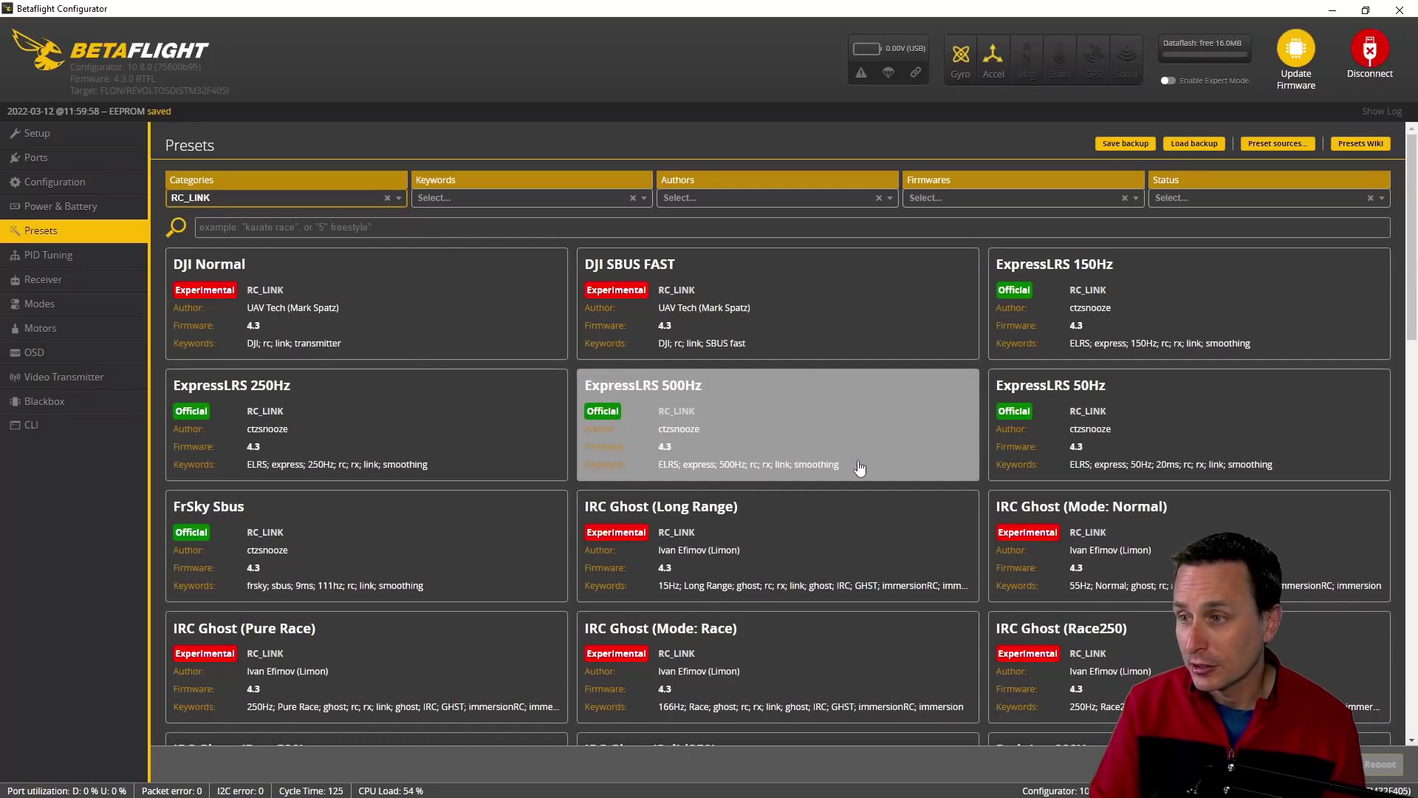
scroll(689, 530, "down", 3)
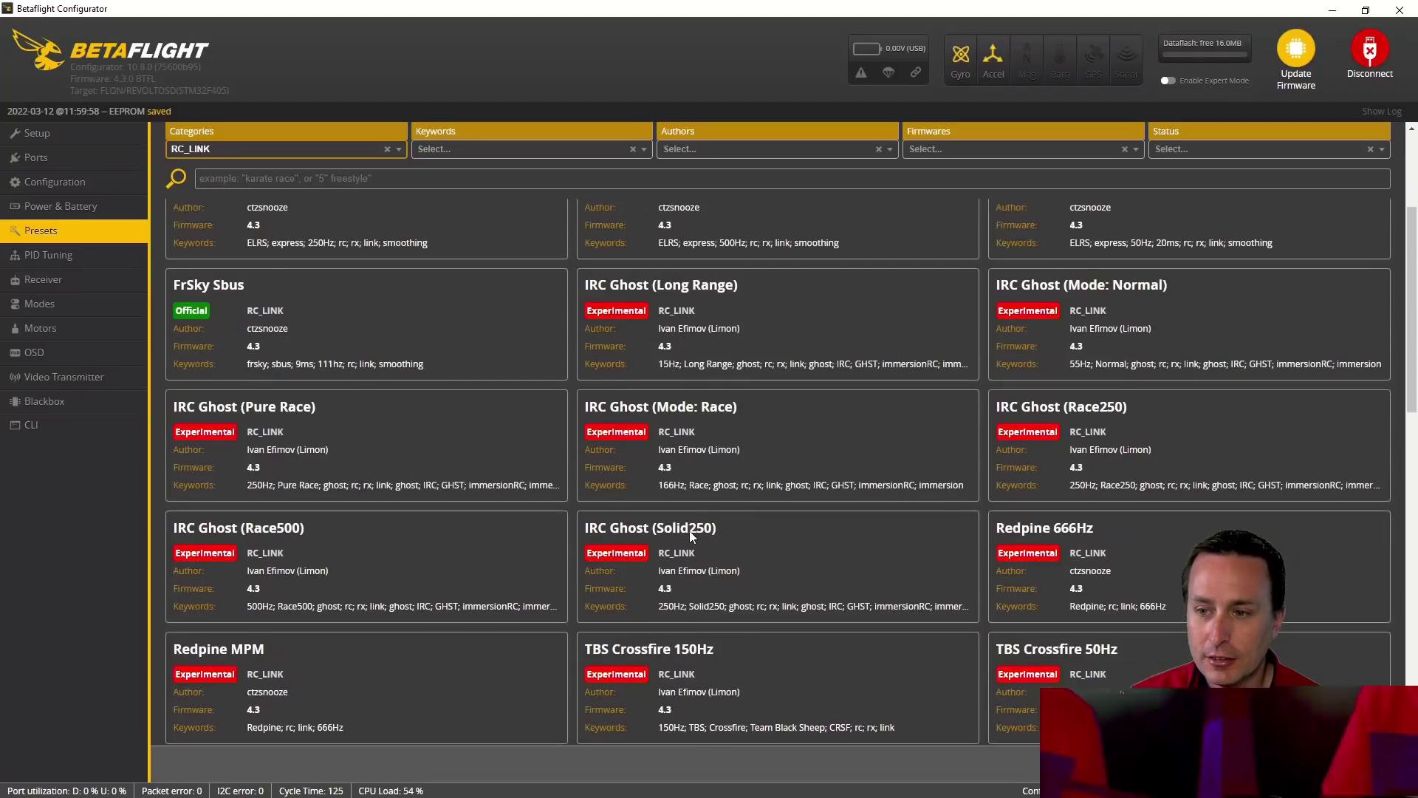
scroll(689, 530, "down", 4)
scroll(691, 535, "down", 2)
scroll(690, 532, "down", 4)
scroll(691, 534, "up", 9)
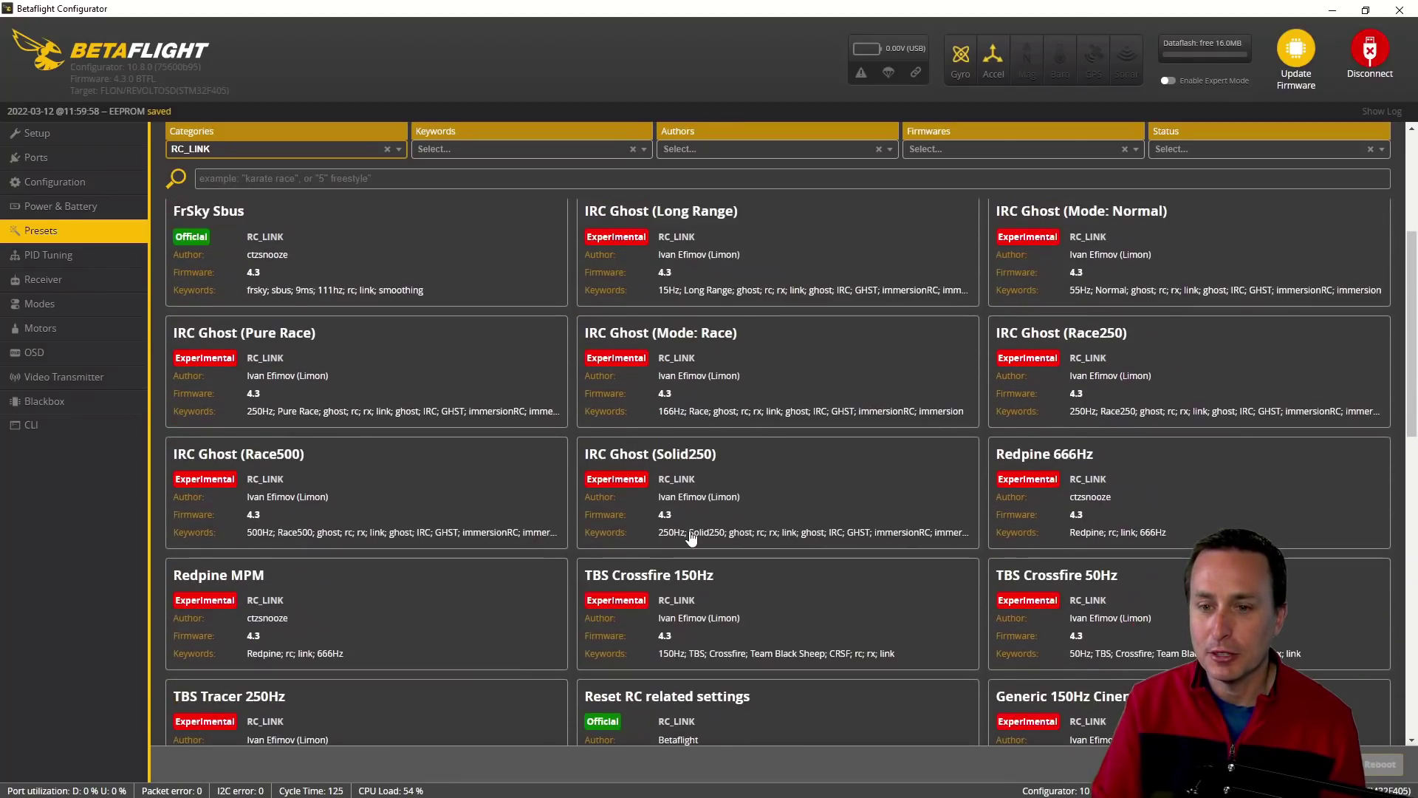
scroll(689, 534, "up", 4)
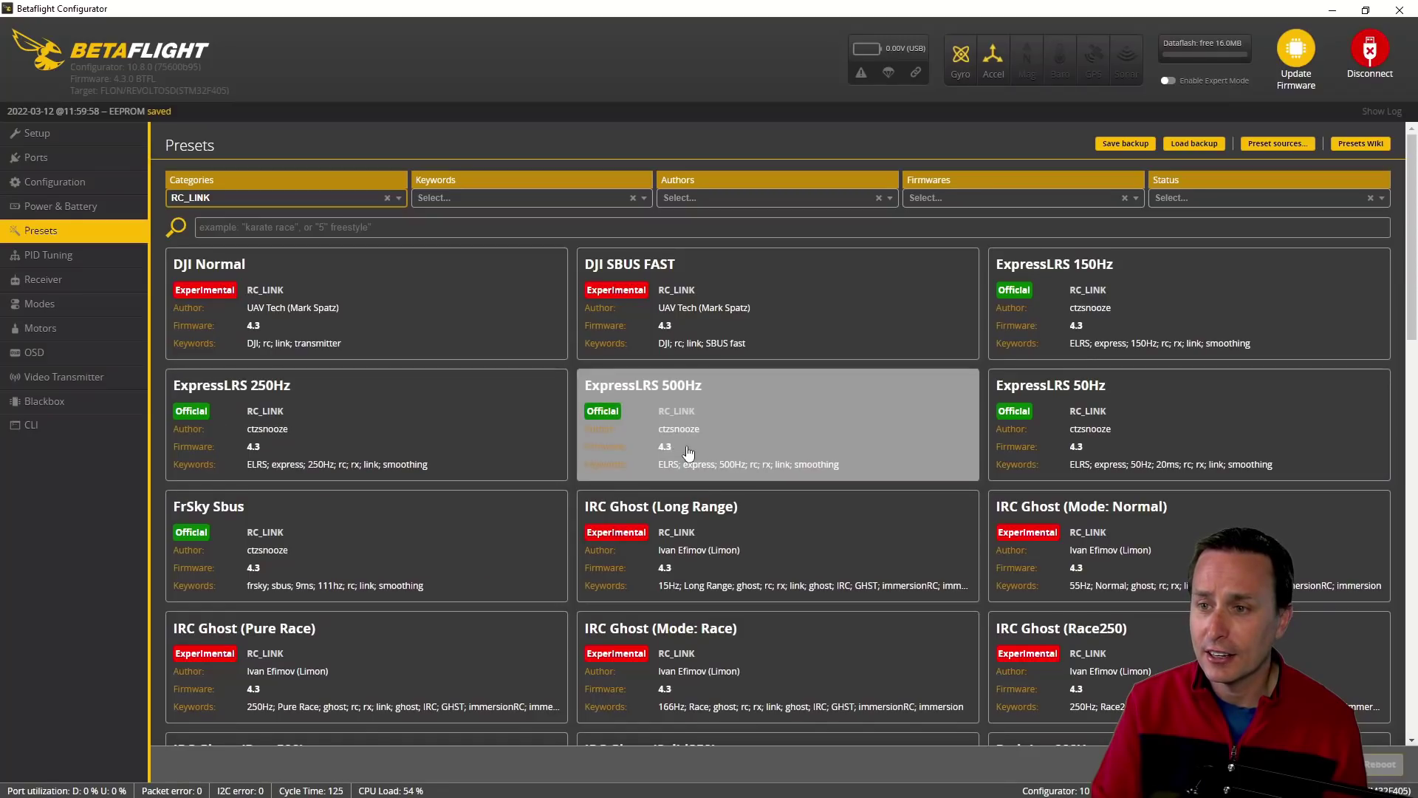
Open the ExpressLRS 150Hz preset and tick its Freestyle fine-tuning option.
left_click(1104, 311)
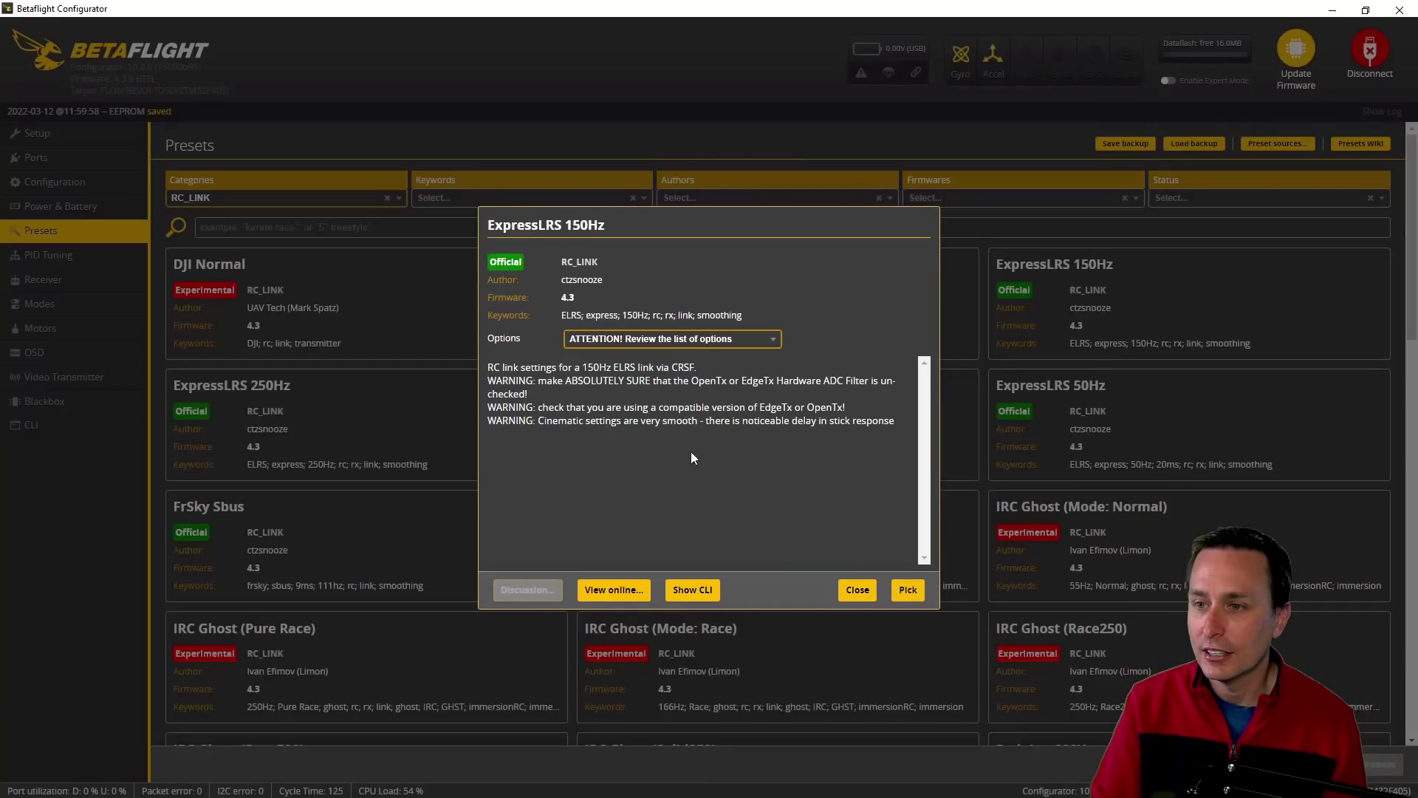
left_click(616, 347)
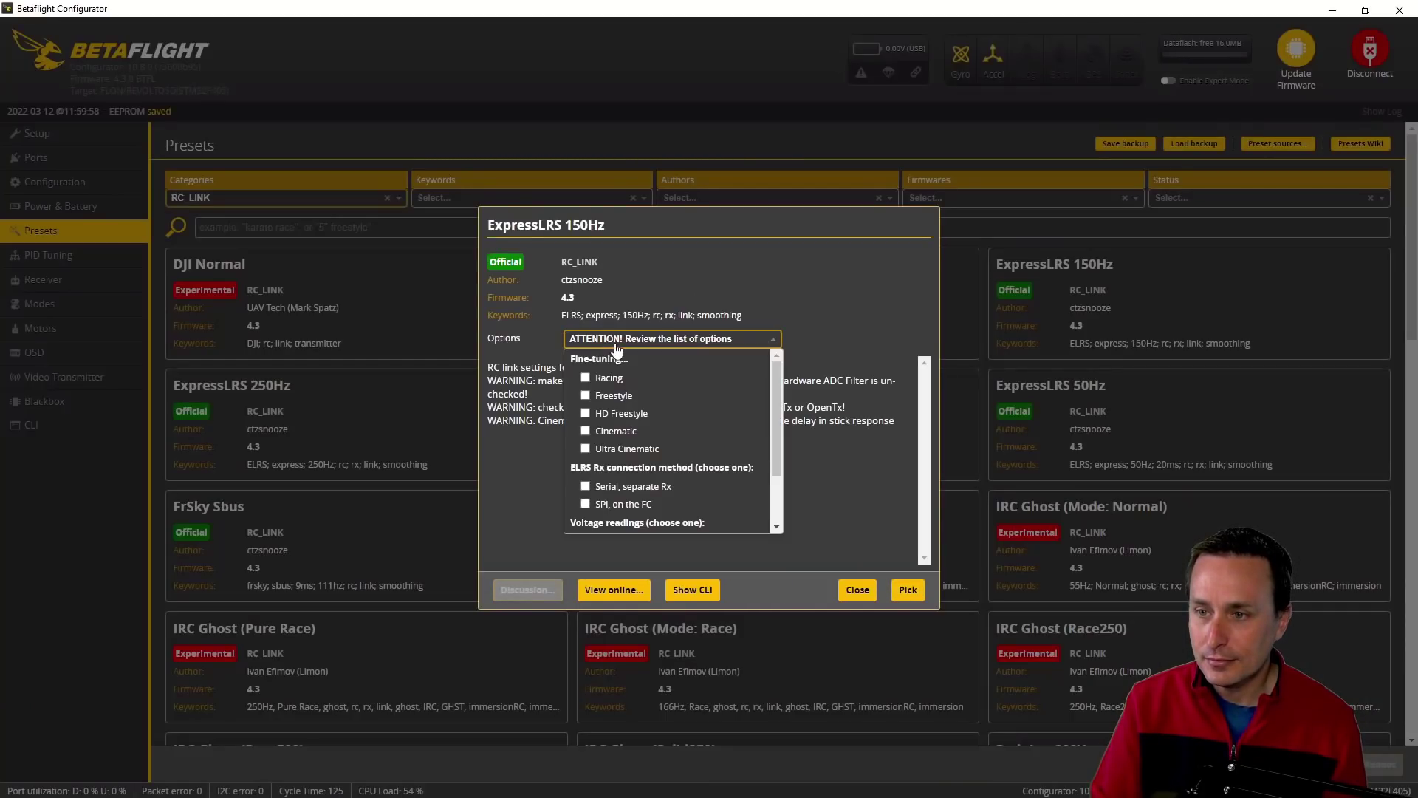
left_click(586, 397)
scroll(673, 459, "down", 2)
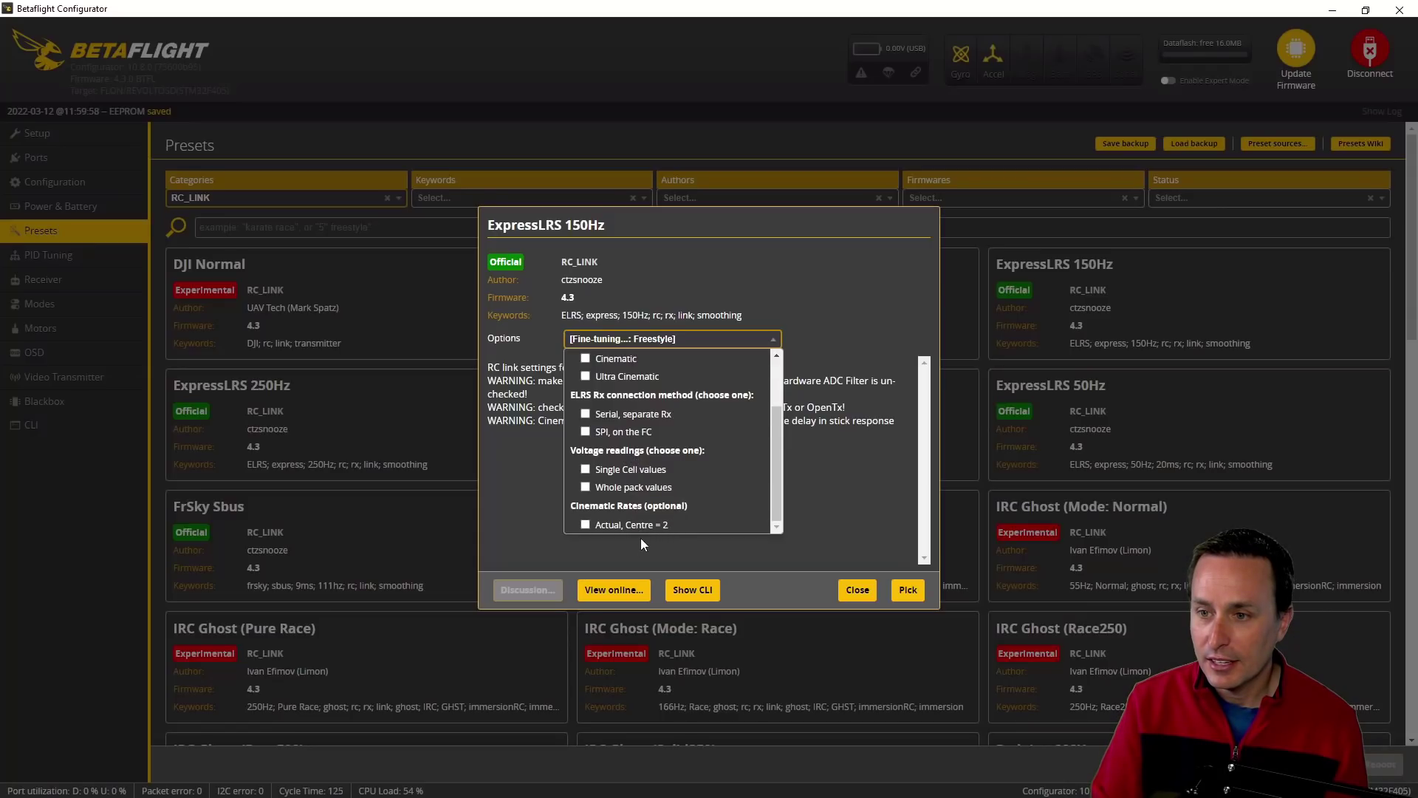
scroll(617, 480, "up", 2)
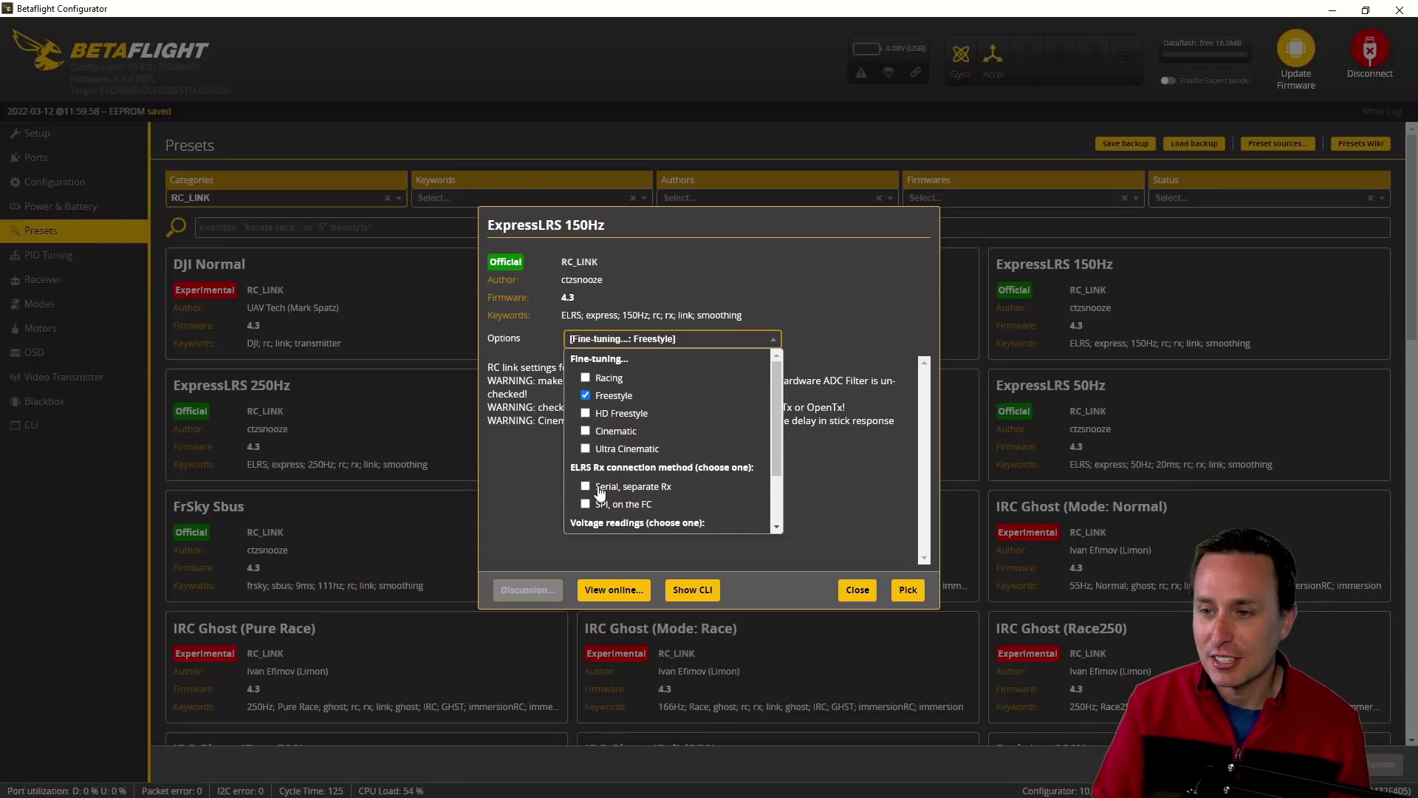
scroll(619, 490, "down", 1)
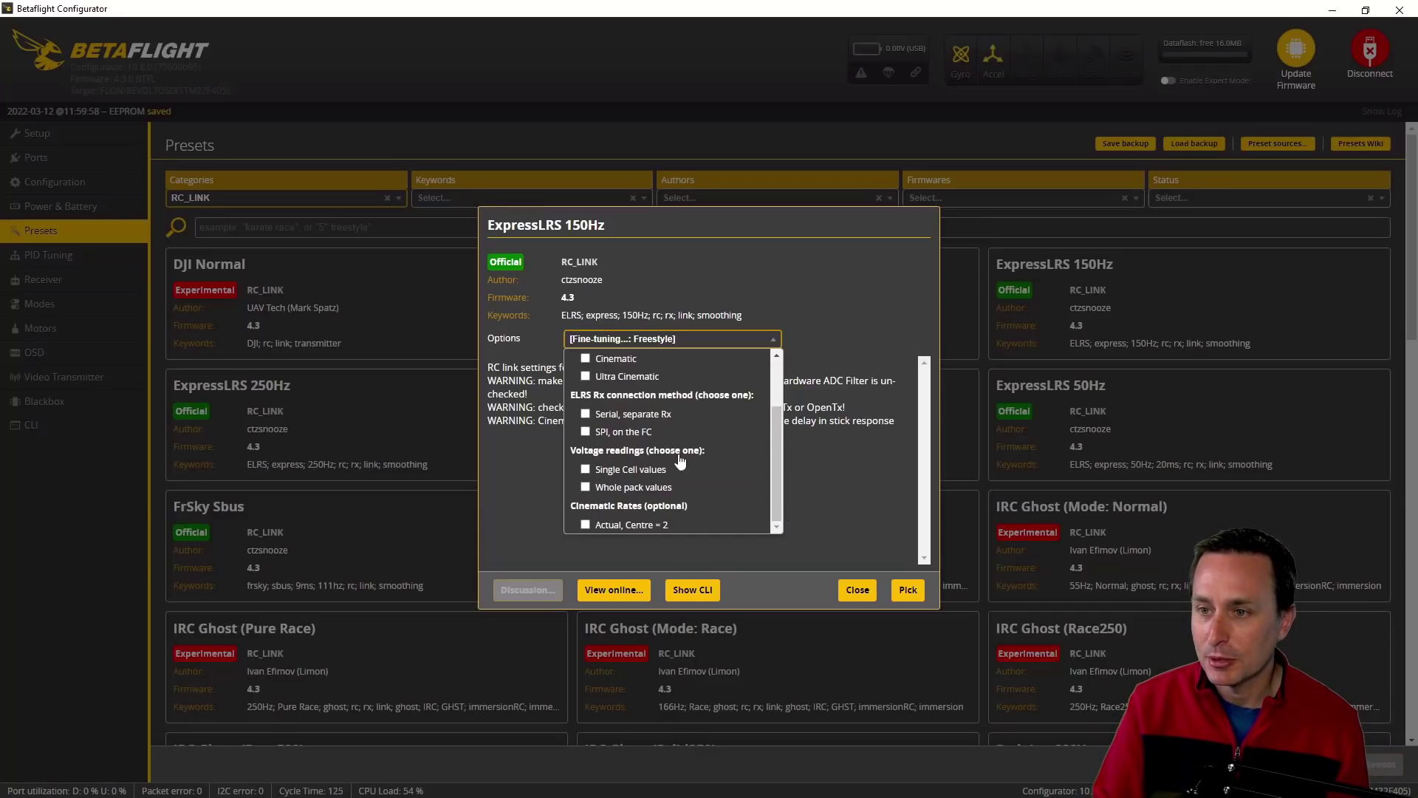
scroll(681, 463, "up", 1)
left_click(864, 494)
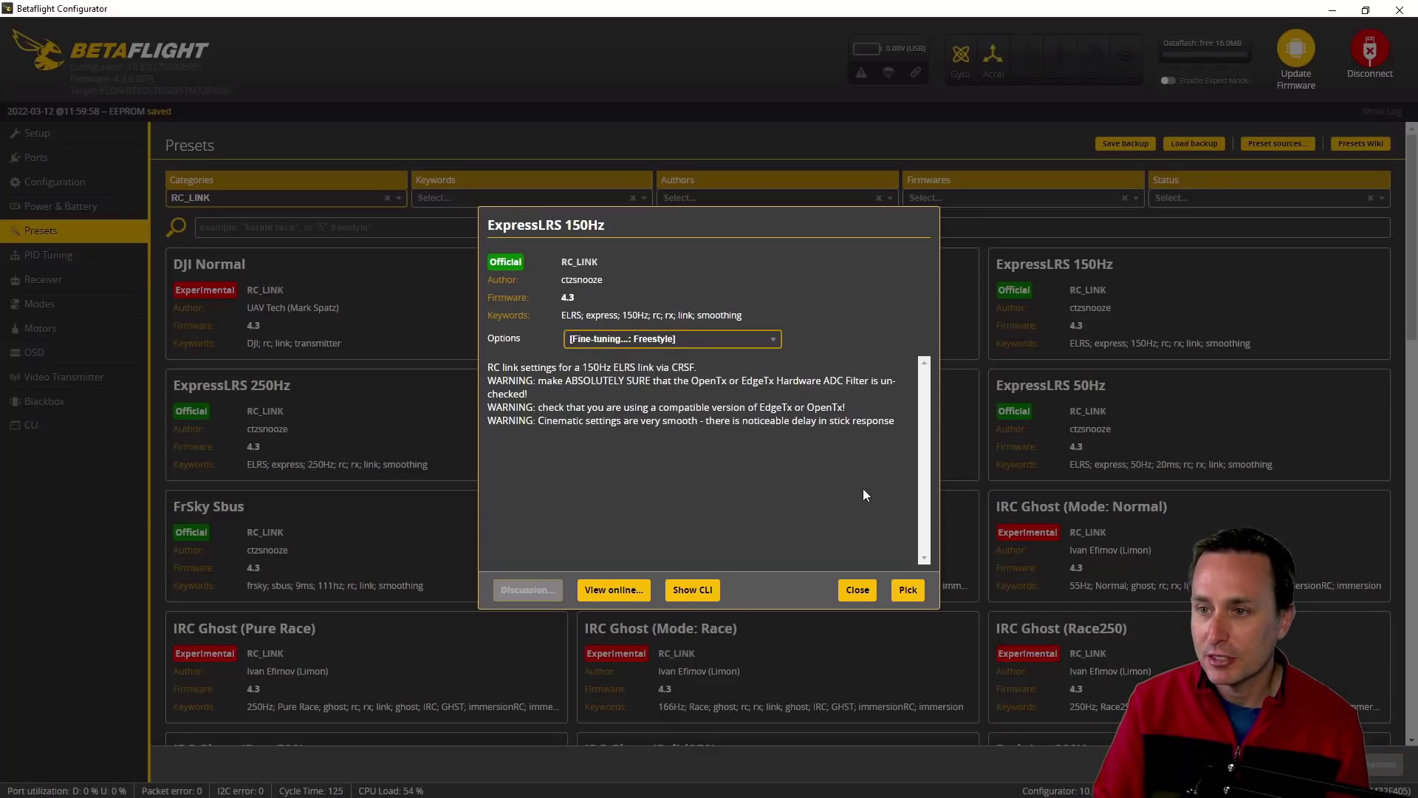
Pick the ExpressLRS 150Hz preset and switch the category filter from RC_LINK to VTX.
left_click(910, 589)
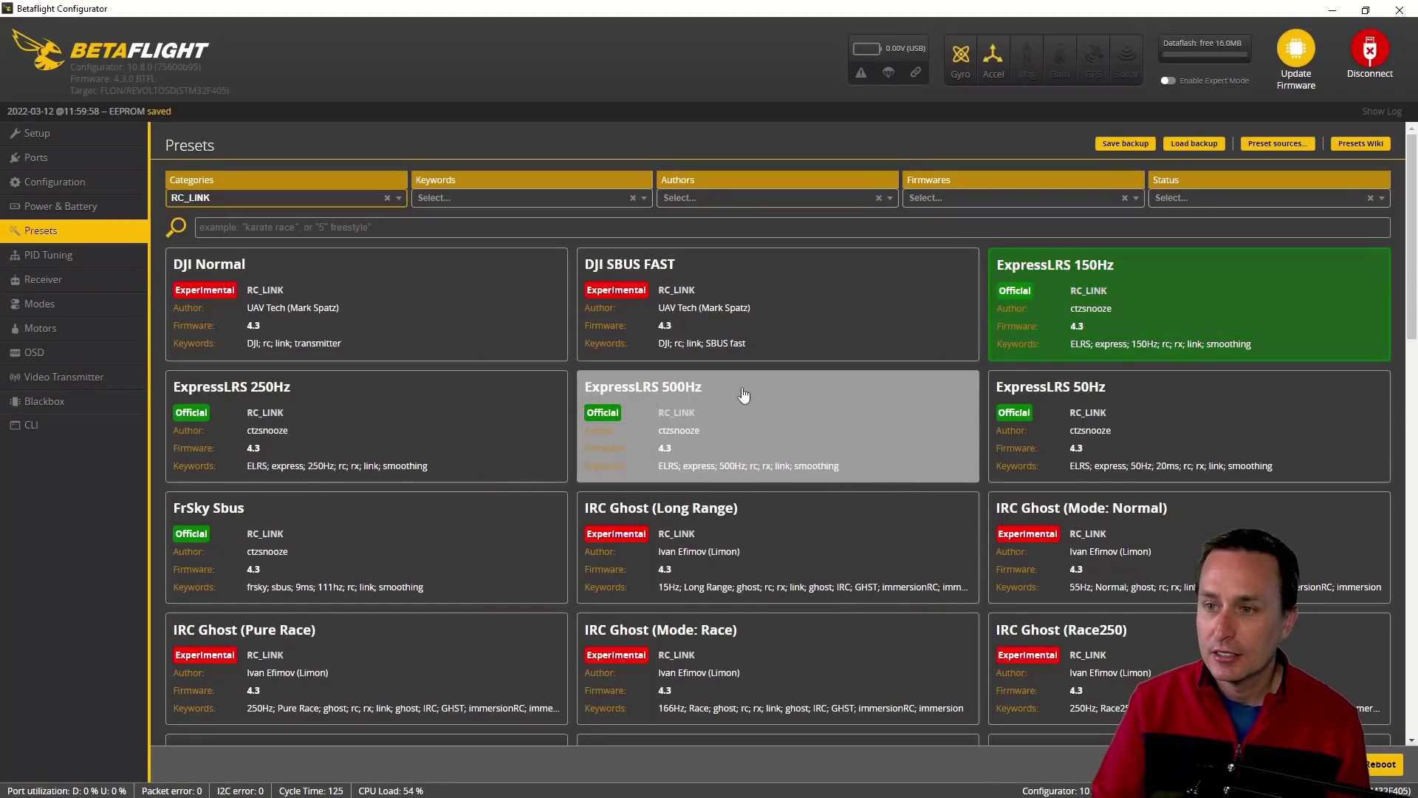
left_click(388, 198)
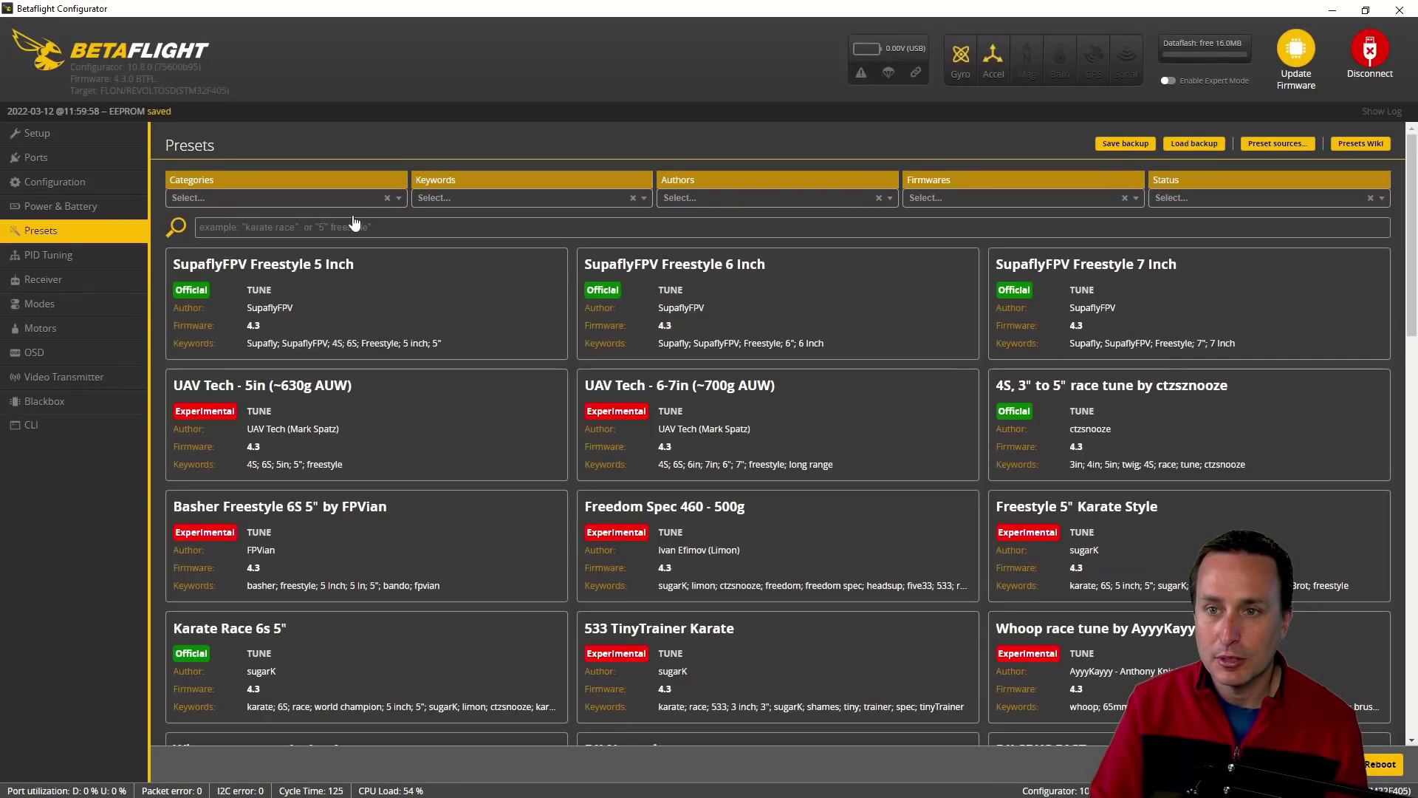
left_click(316, 203)
scroll(222, 355, "down", 1)
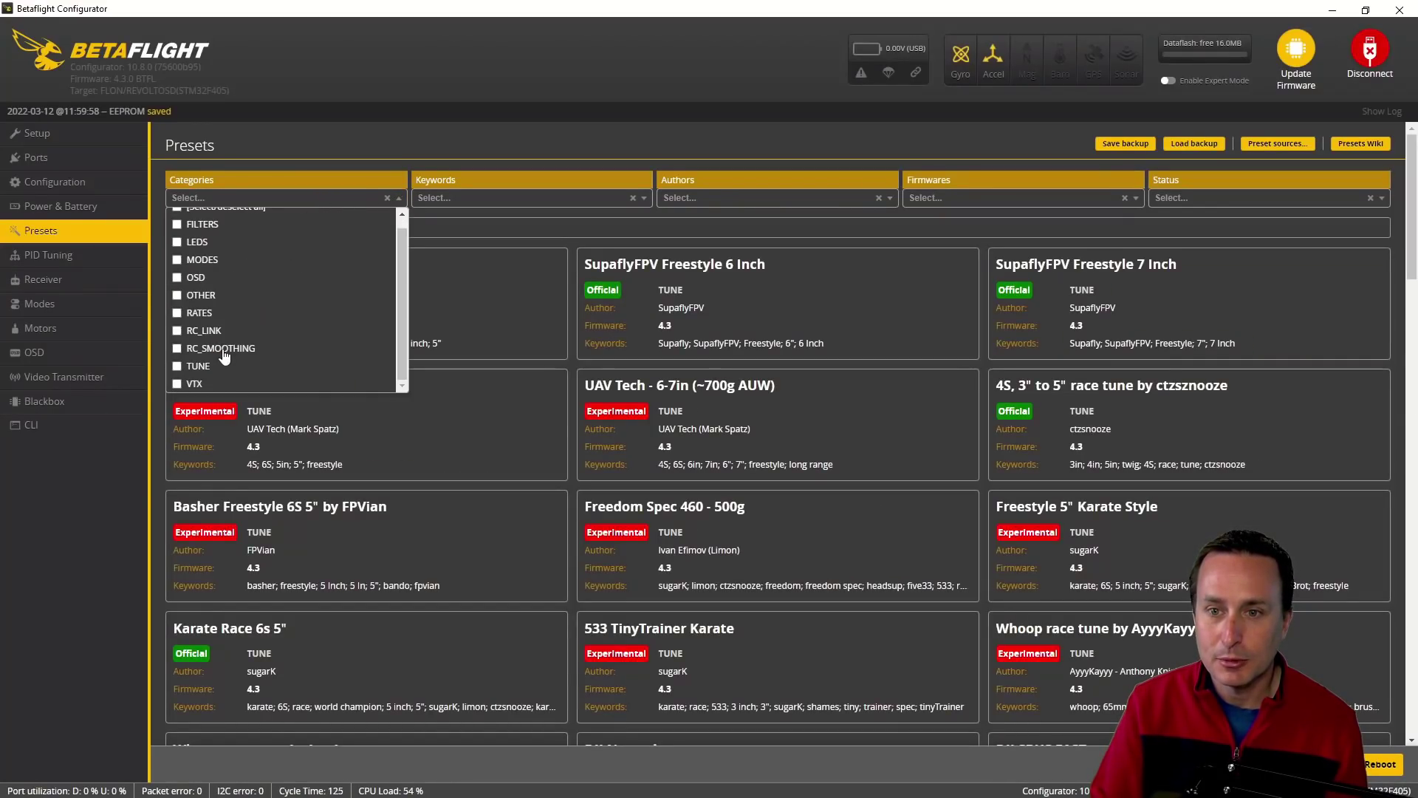
left_click(181, 384)
left_click(93, 537)
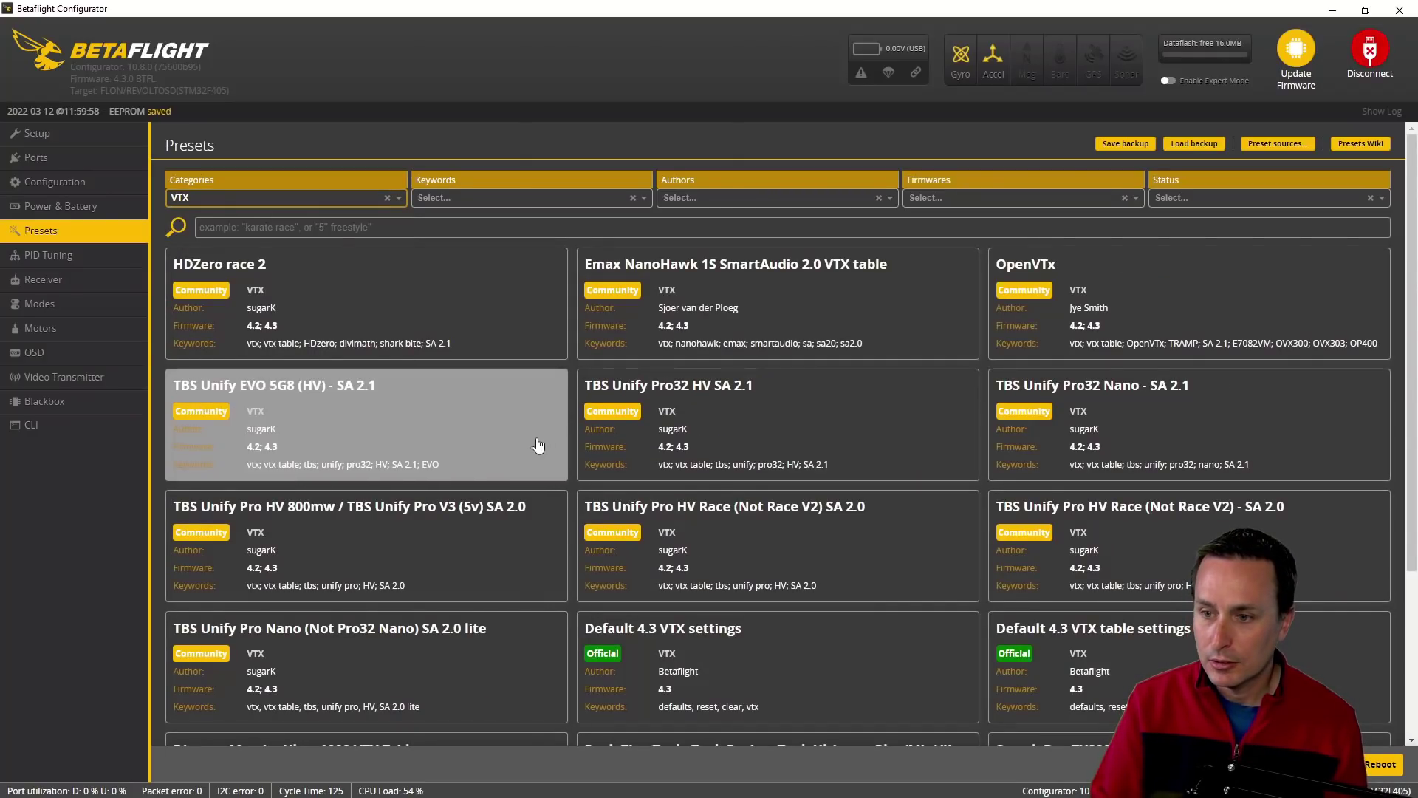
Pick the TBS Unify Pro HV 800mw SA 2.0 VTX table preset and agree to the warning.
scroll(537, 445, "down", 3)
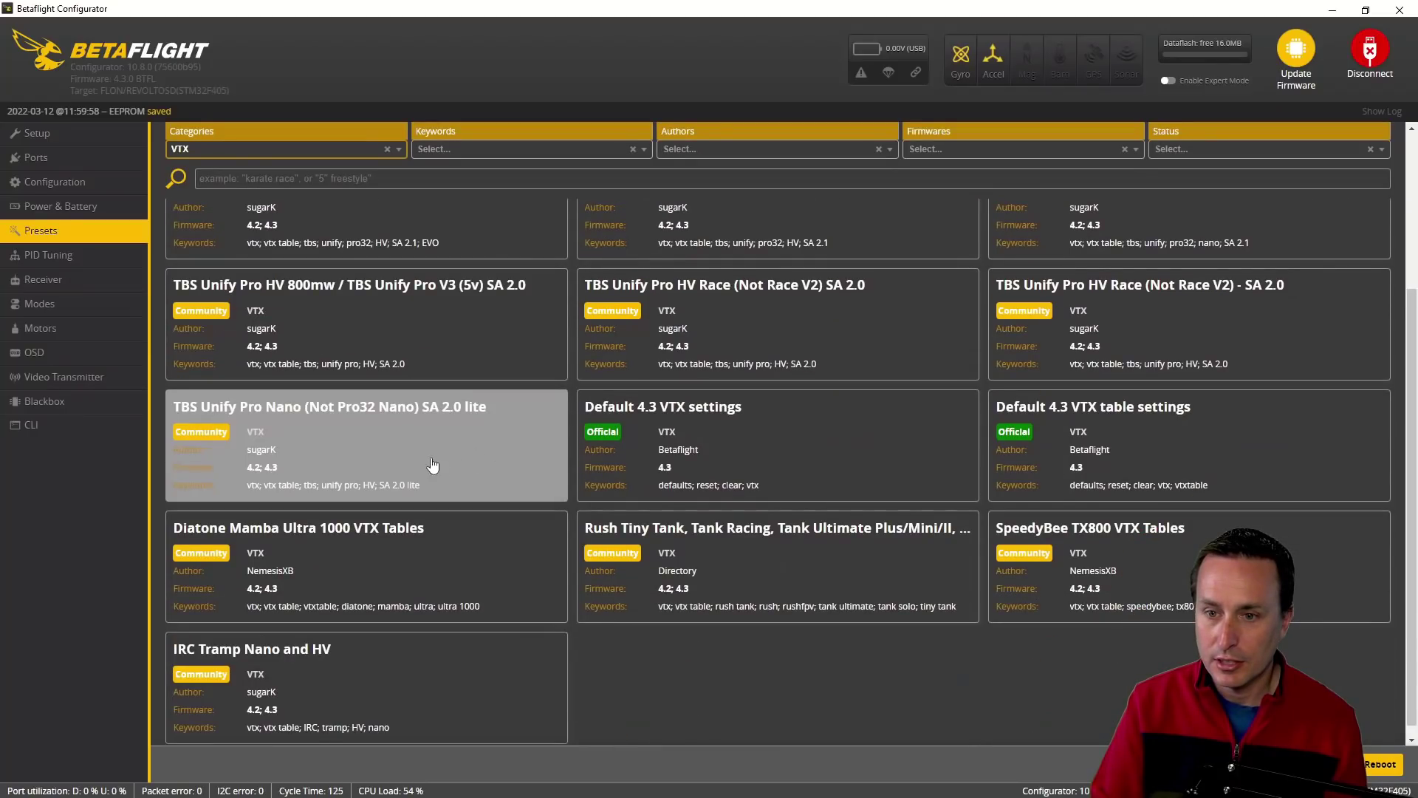
left_click(379, 325)
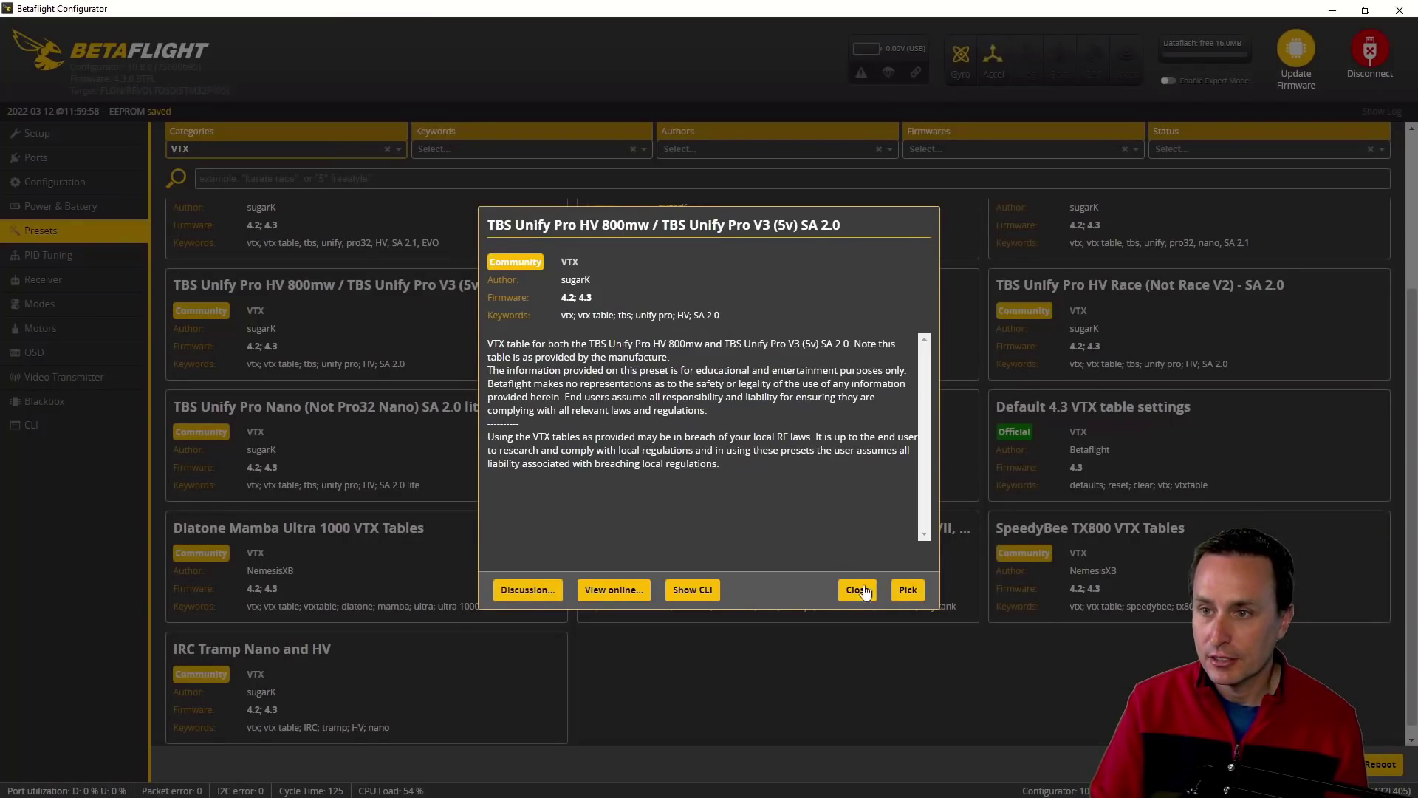
left_click(909, 591)
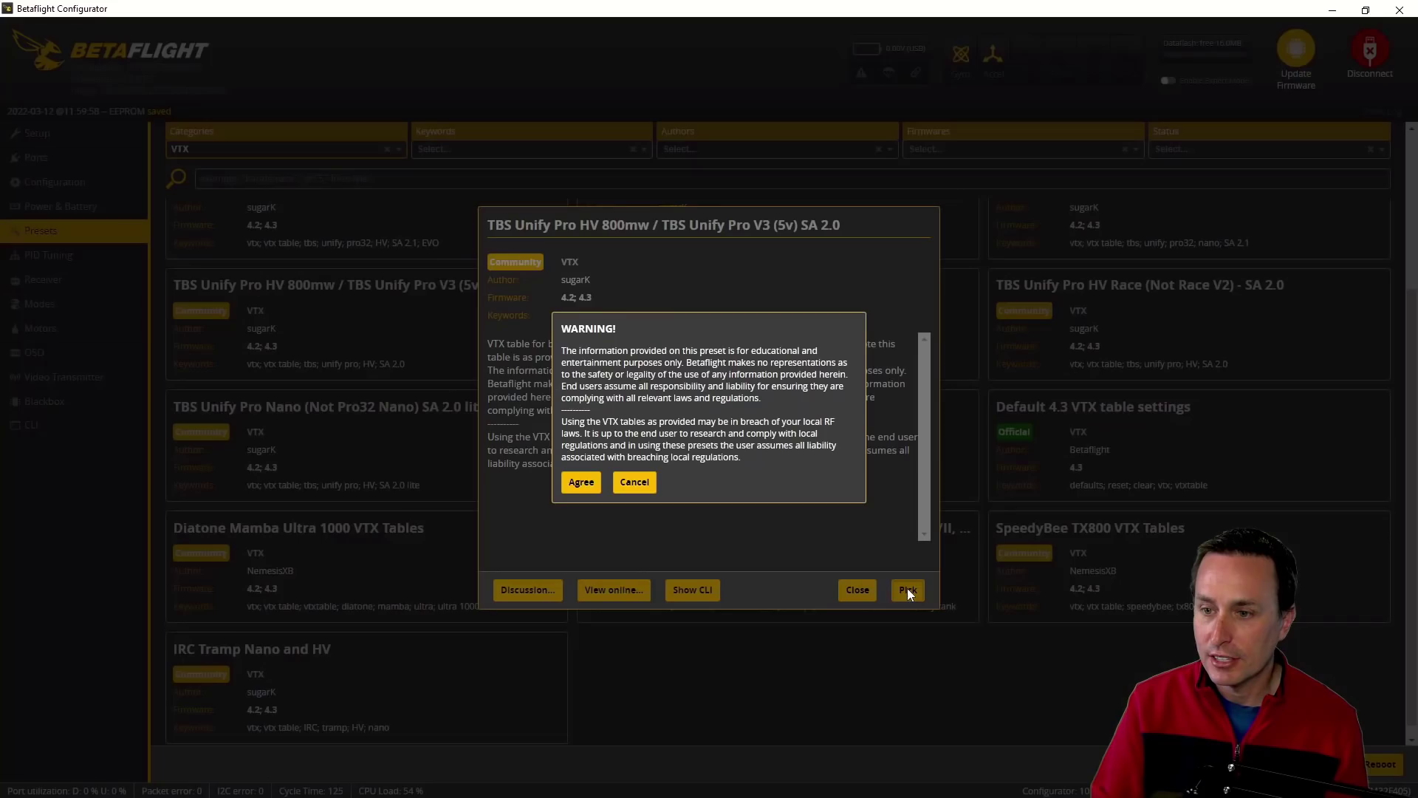
left_click(582, 483)
scroll(435, 354, "up", 3)
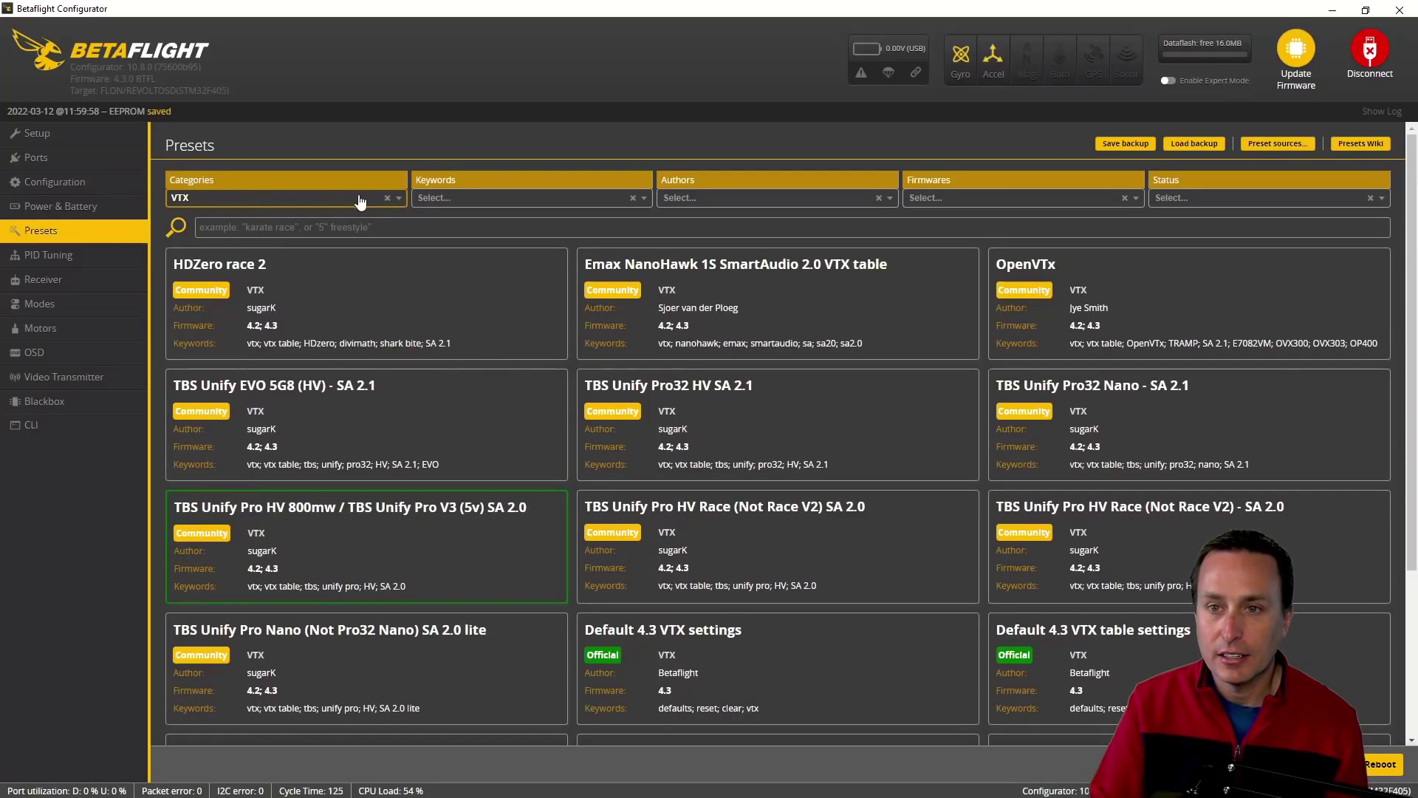
Switch the preset category filter from VTX to TUNE so the UAV Tech tunes are listed.
left_click(403, 203)
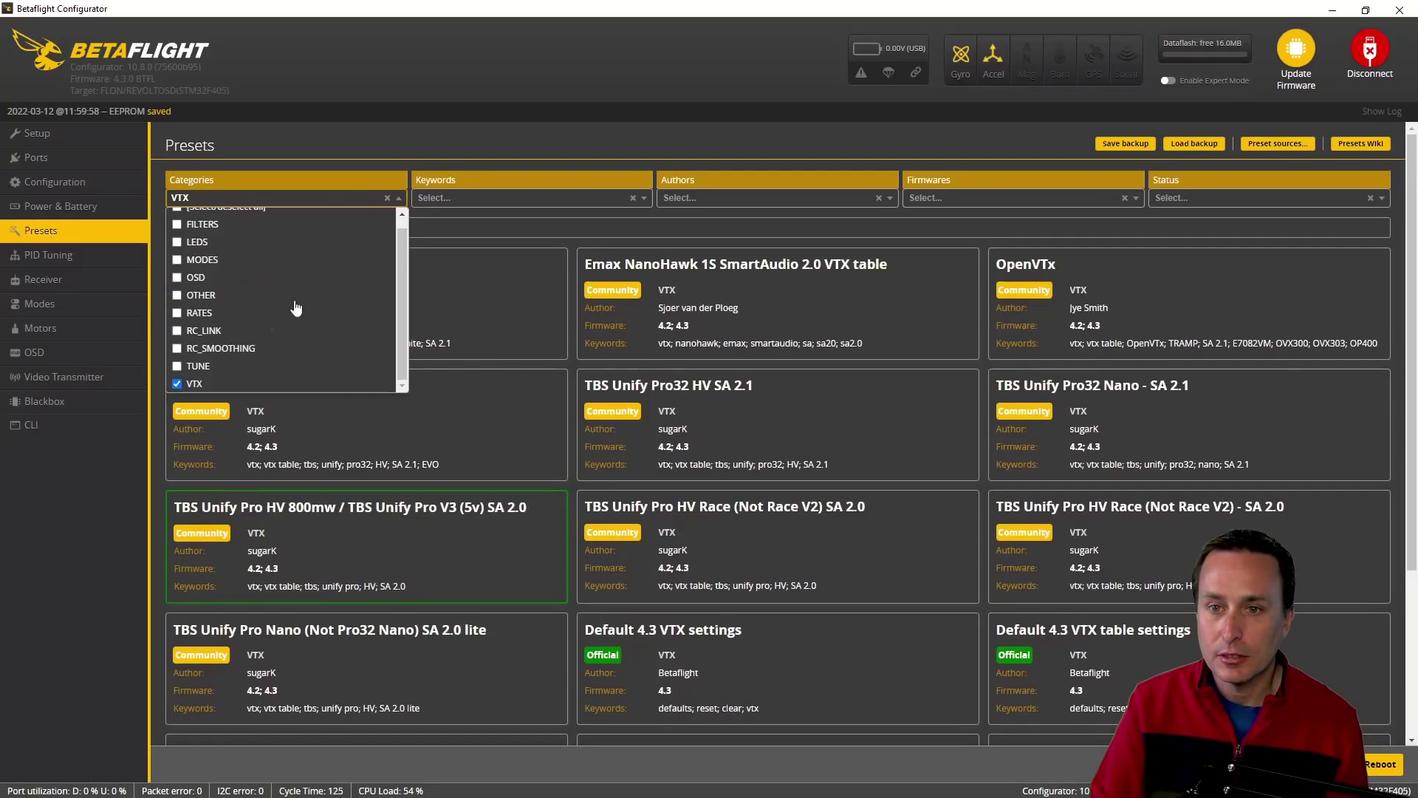
left_click(177, 383)
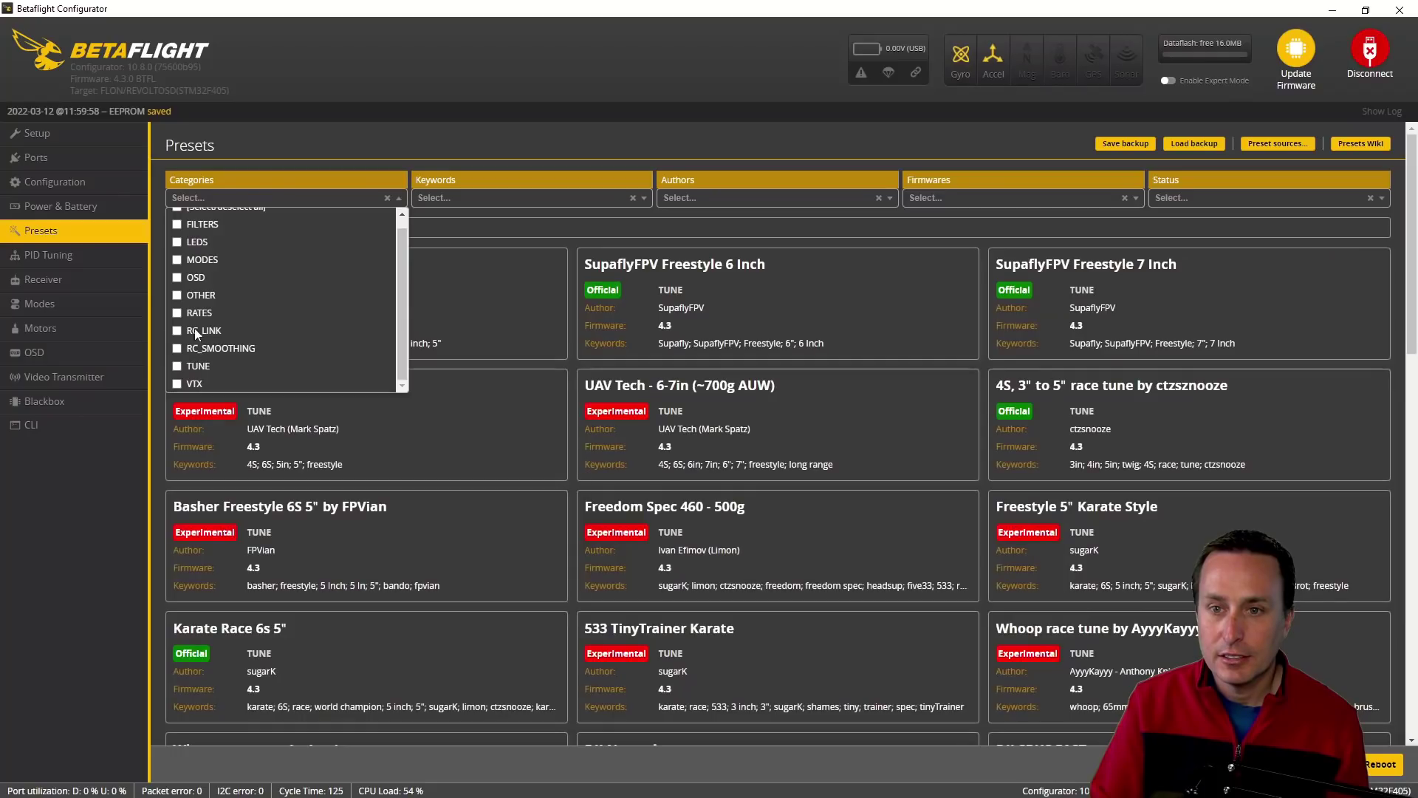
left_click(178, 366)
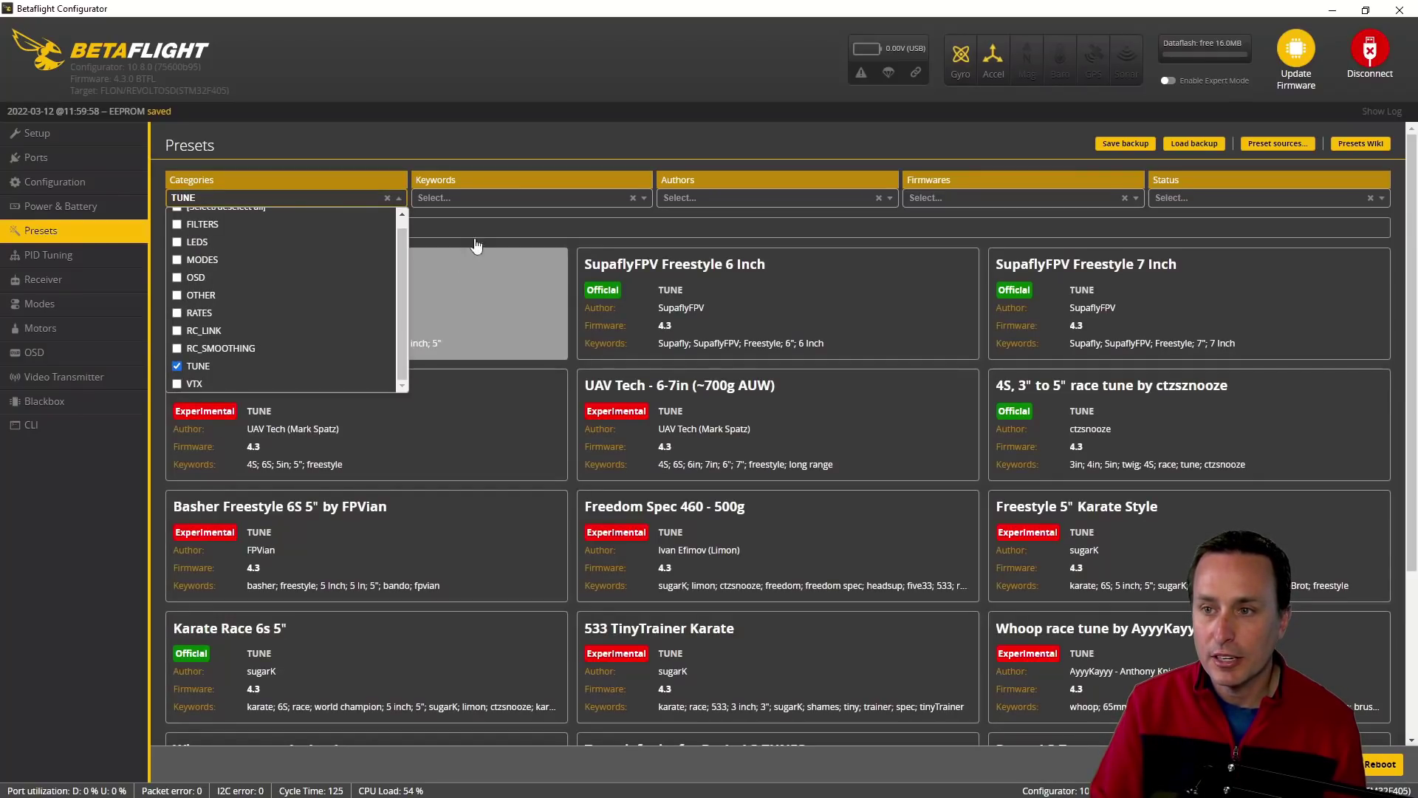
left_click(523, 129)
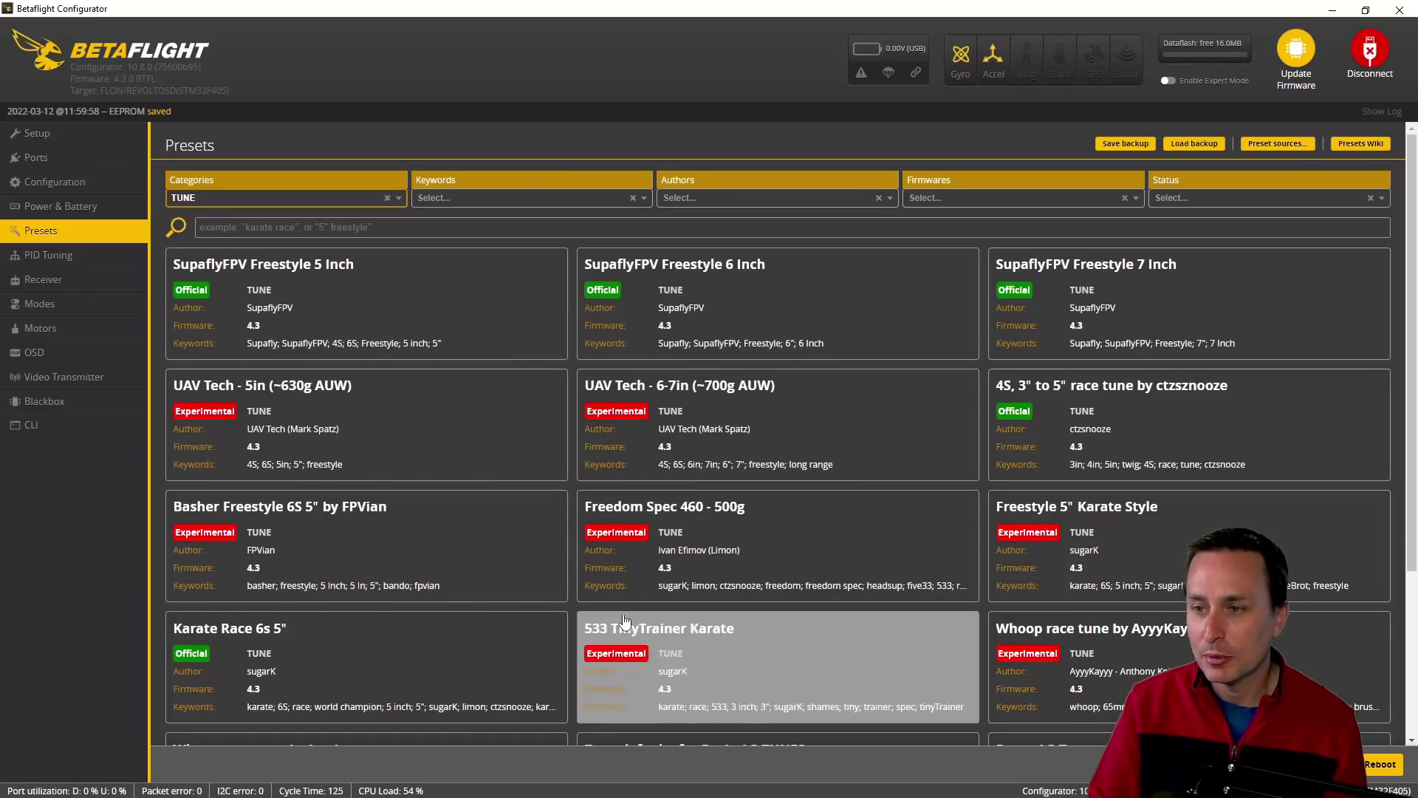
left_click(387, 198)
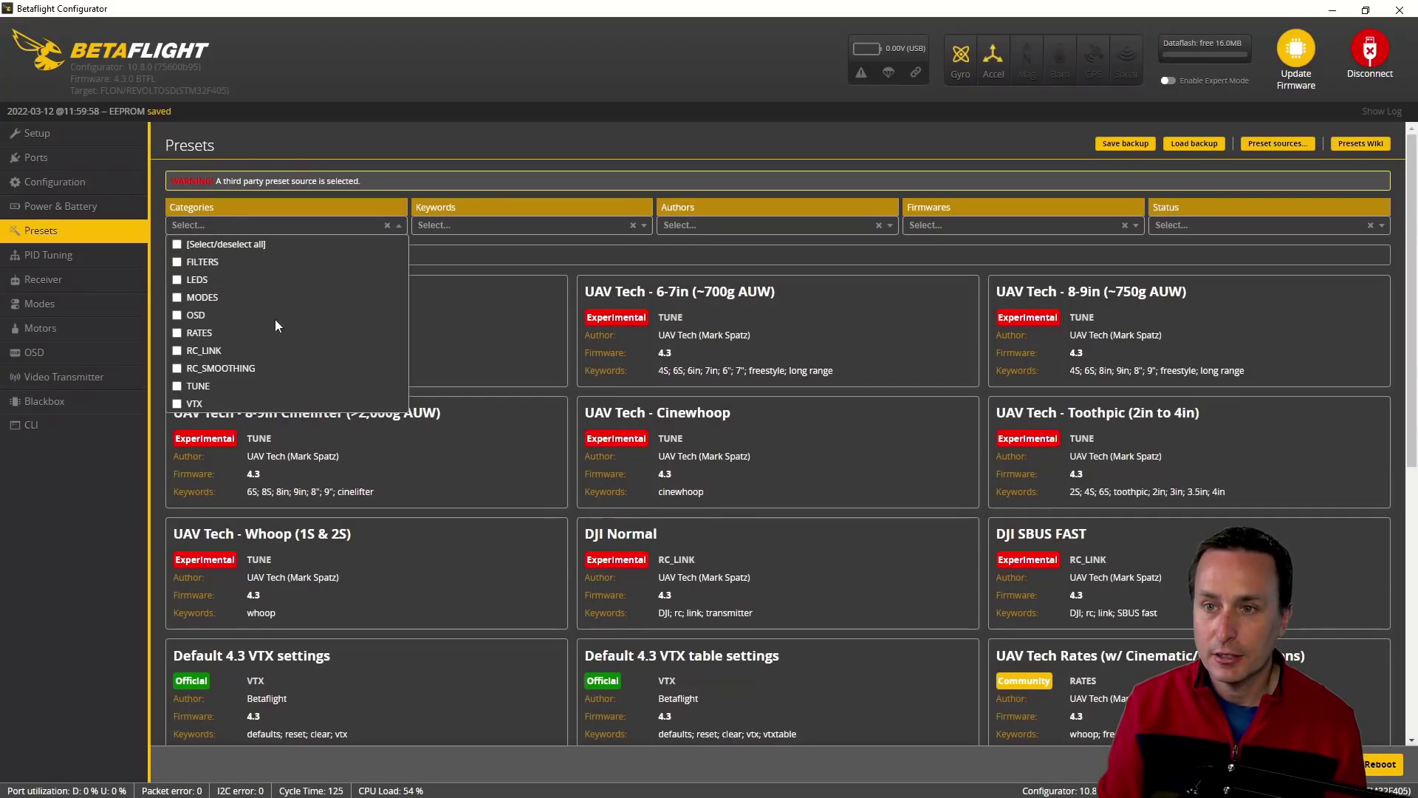
left_click(180, 385)
left_click(125, 496)
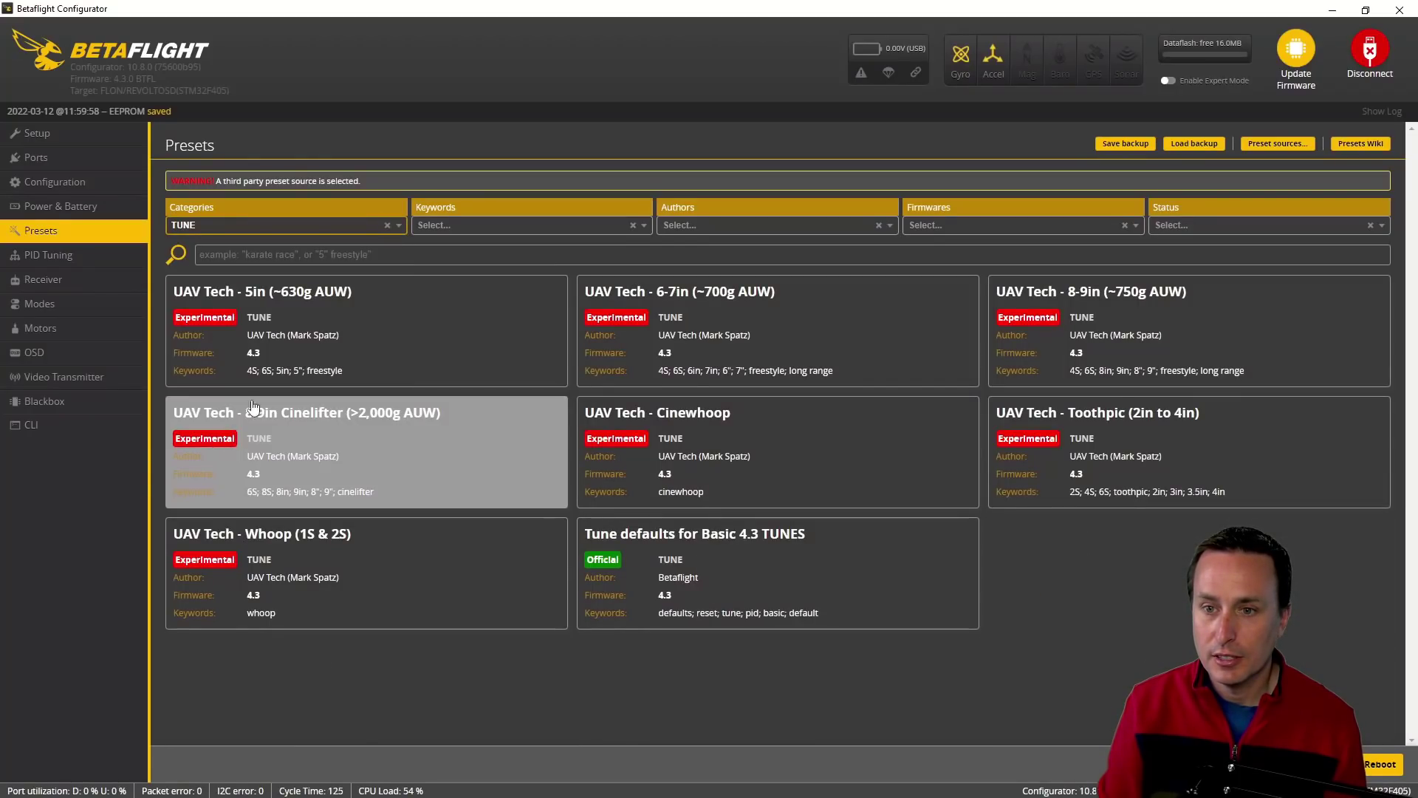
Open the UAV Tech - 5in (~630g AUW) tune and review its options, leaving all unticked.
left_click(283, 328)
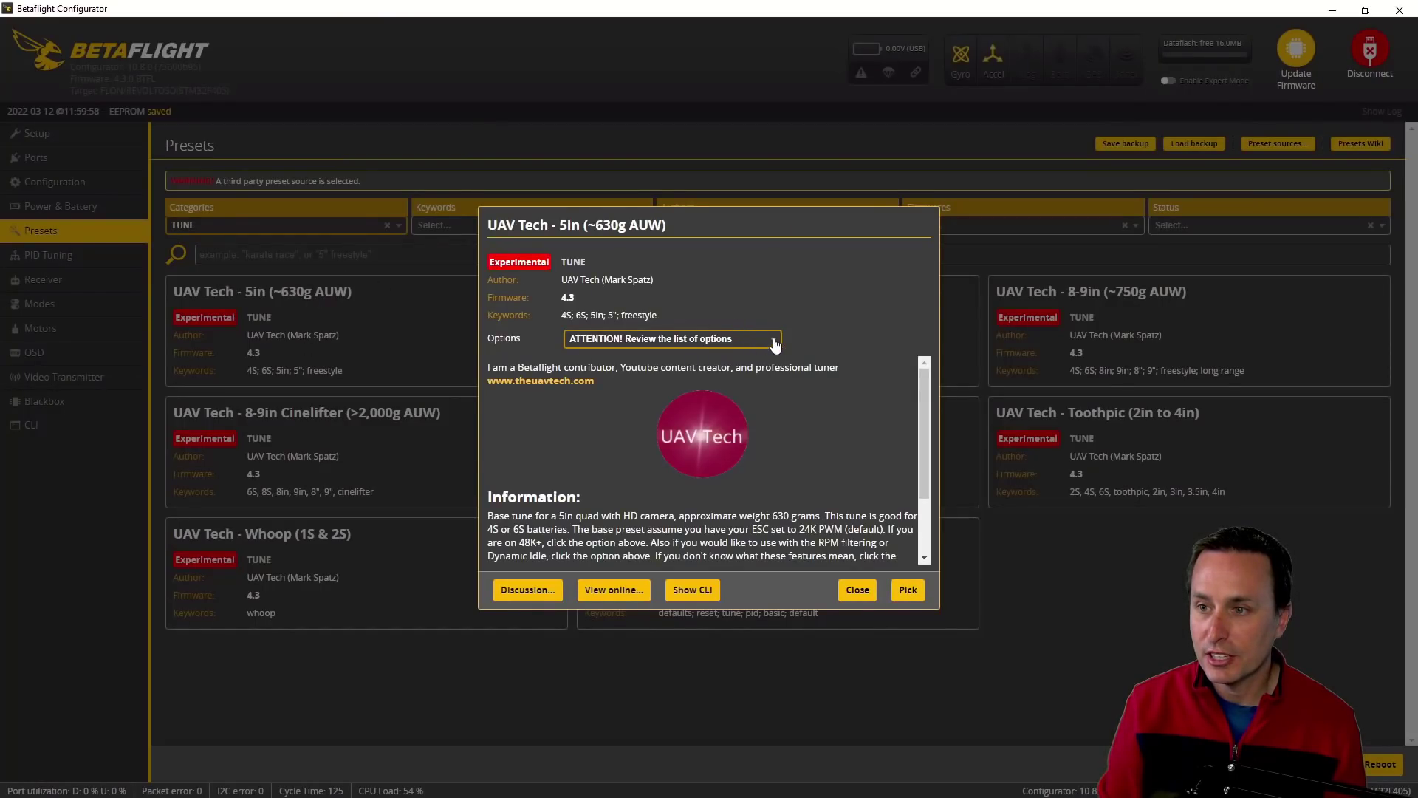
left_click(661, 342)
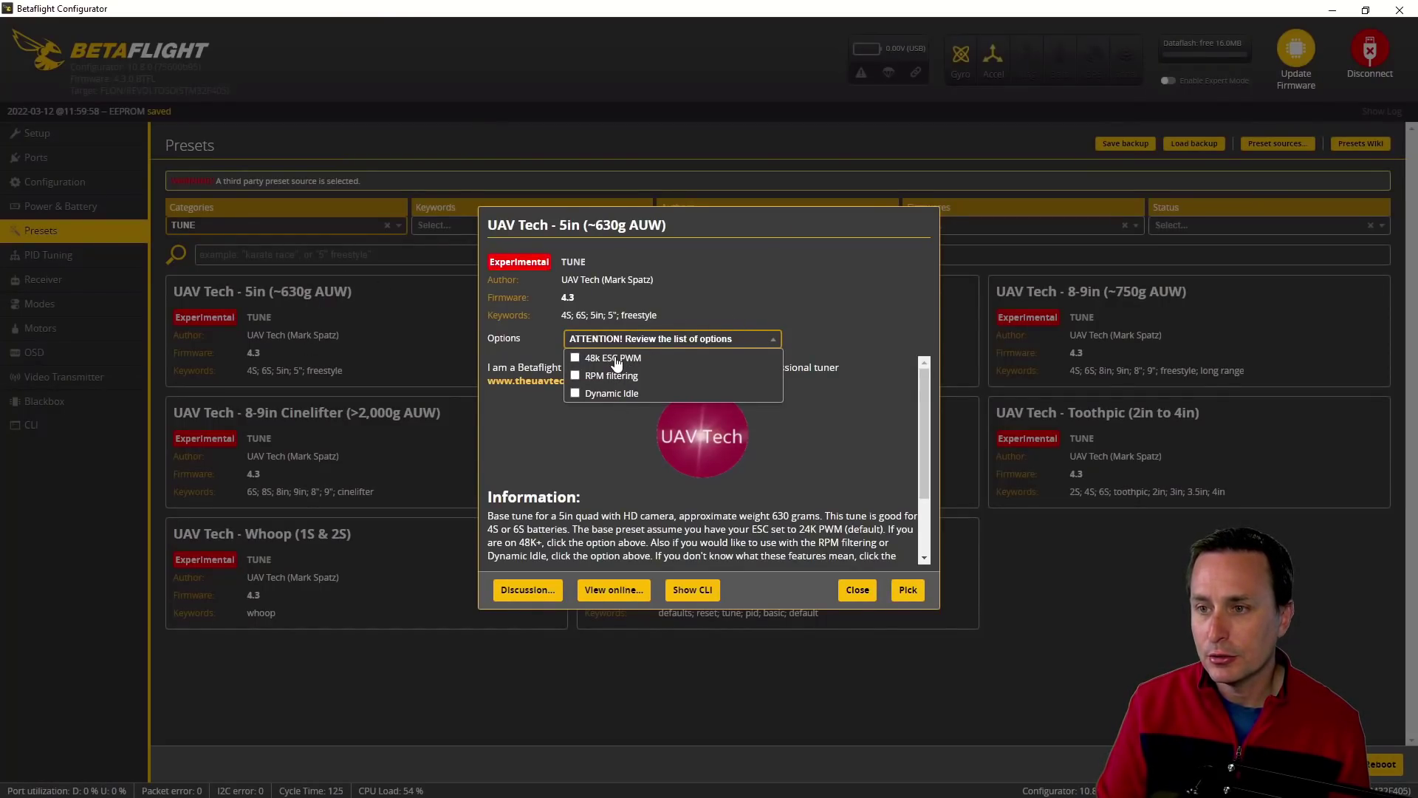
left_click(610, 442)
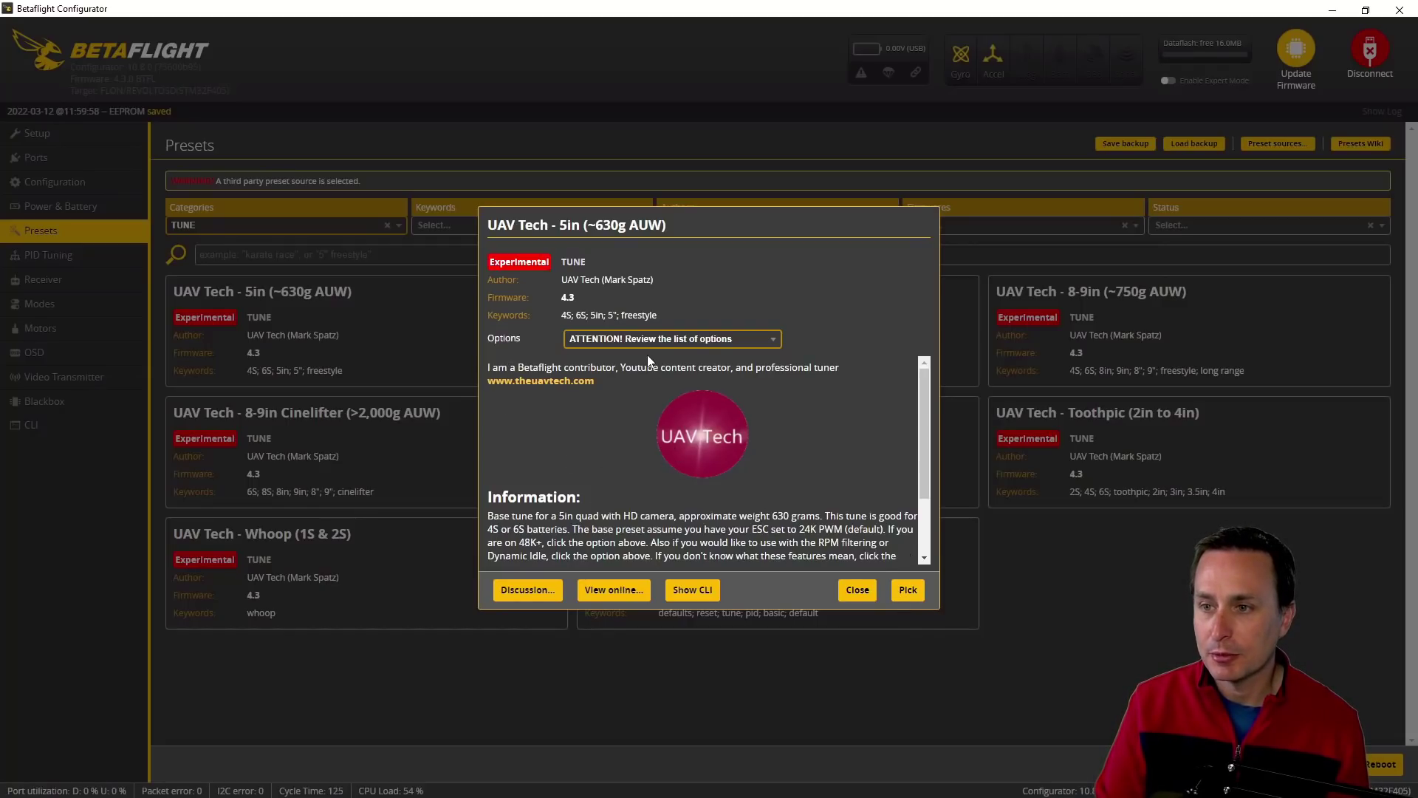
left_click(647, 343)
left_click(619, 450)
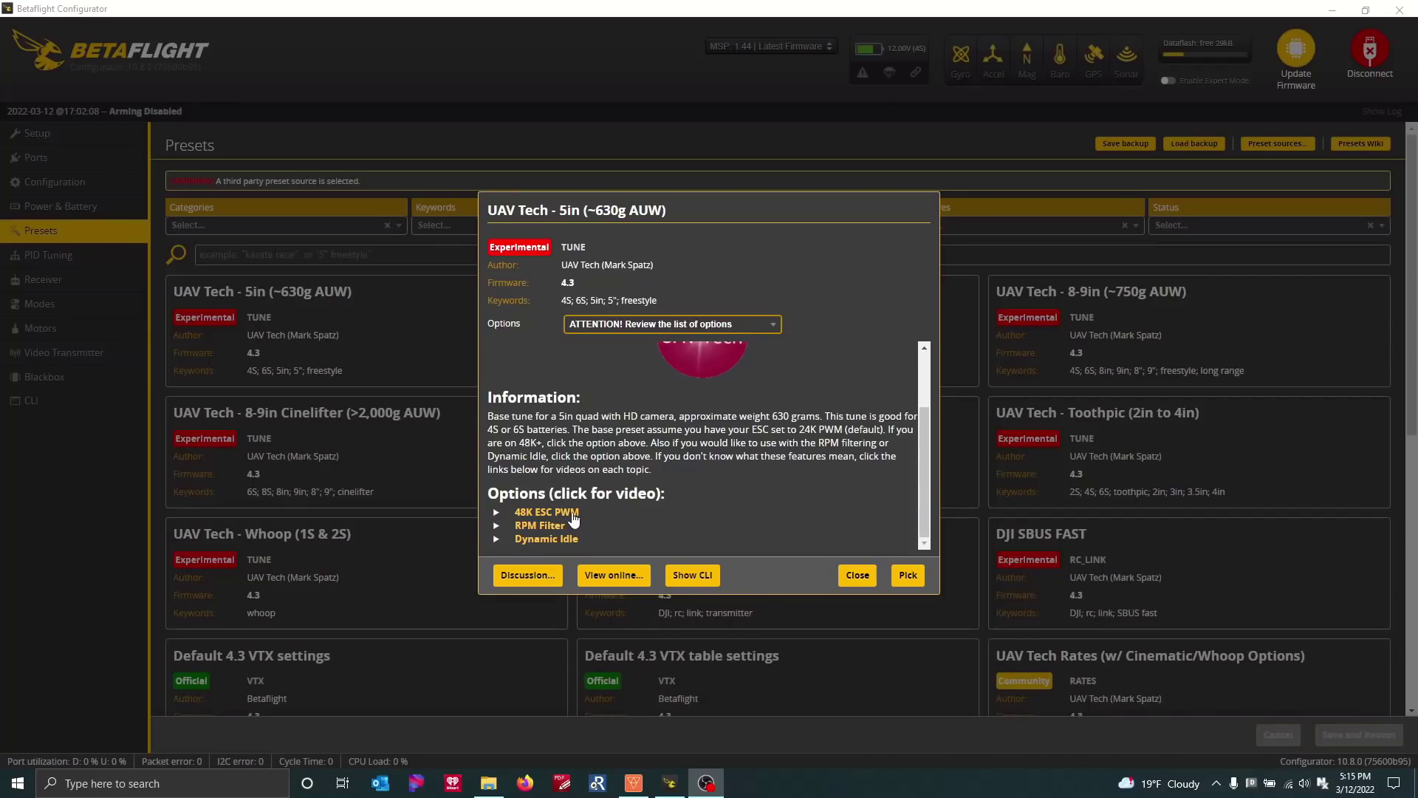
left_click(689, 323)
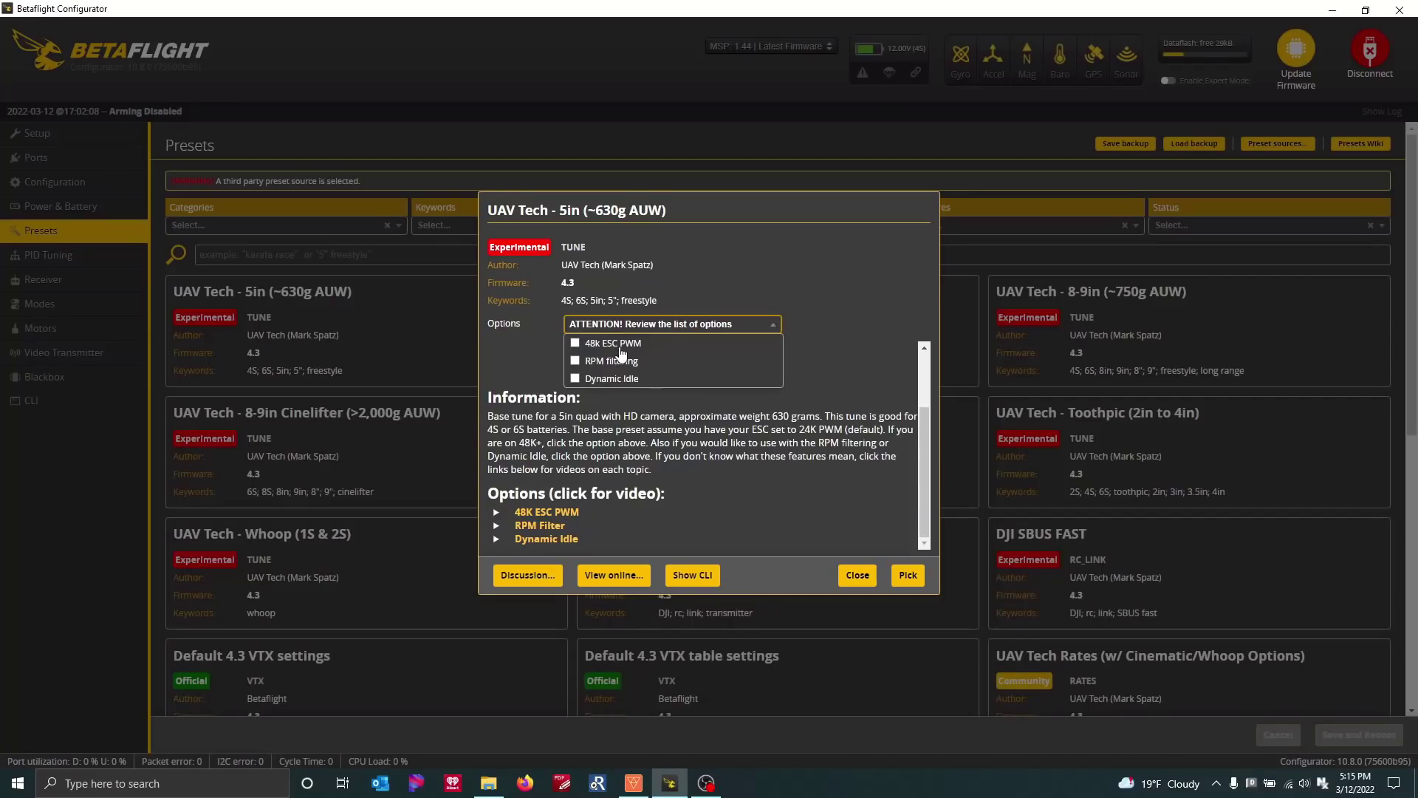
left_click(543, 497)
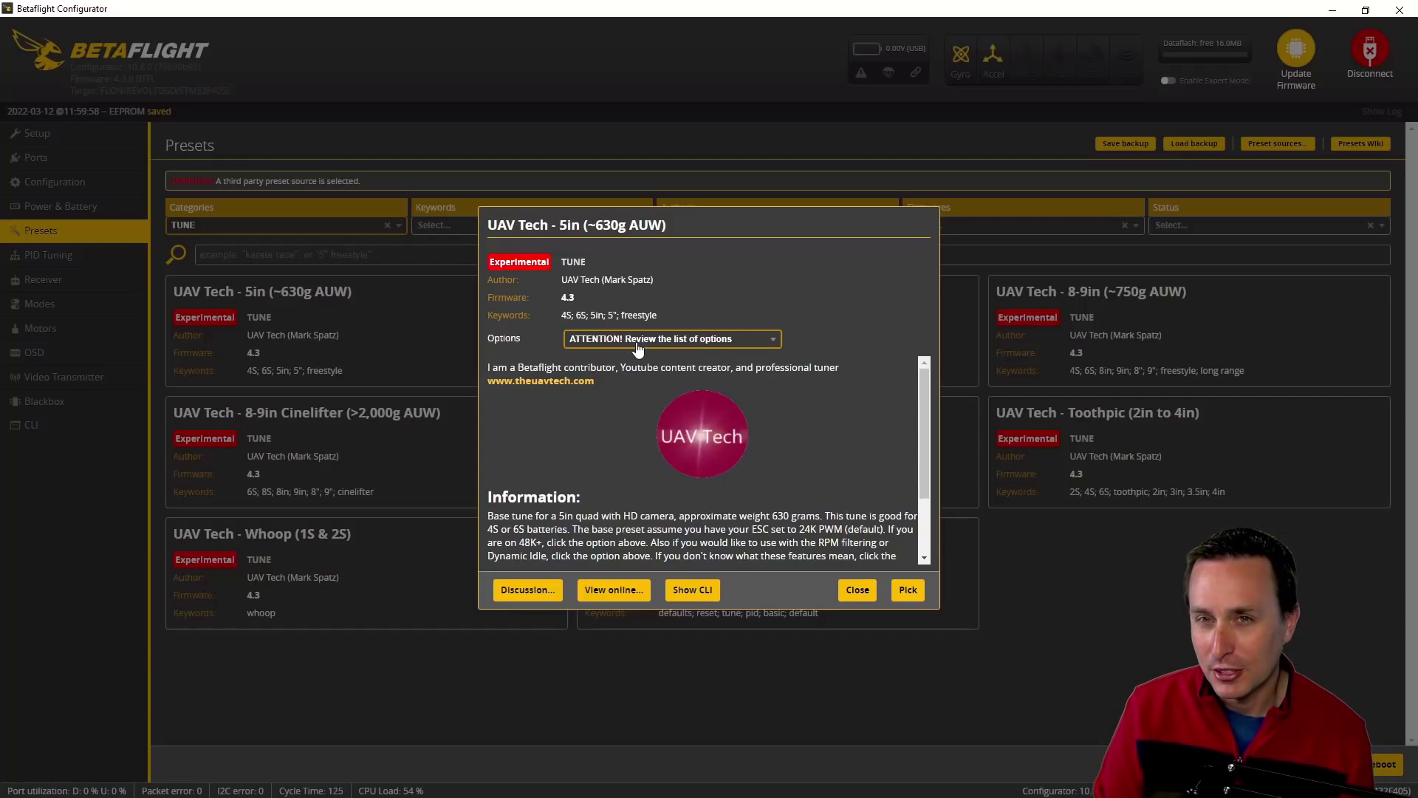
Pick the UAV Tech - 5in tune with no extras and agree to the warning.
left_click(650, 340)
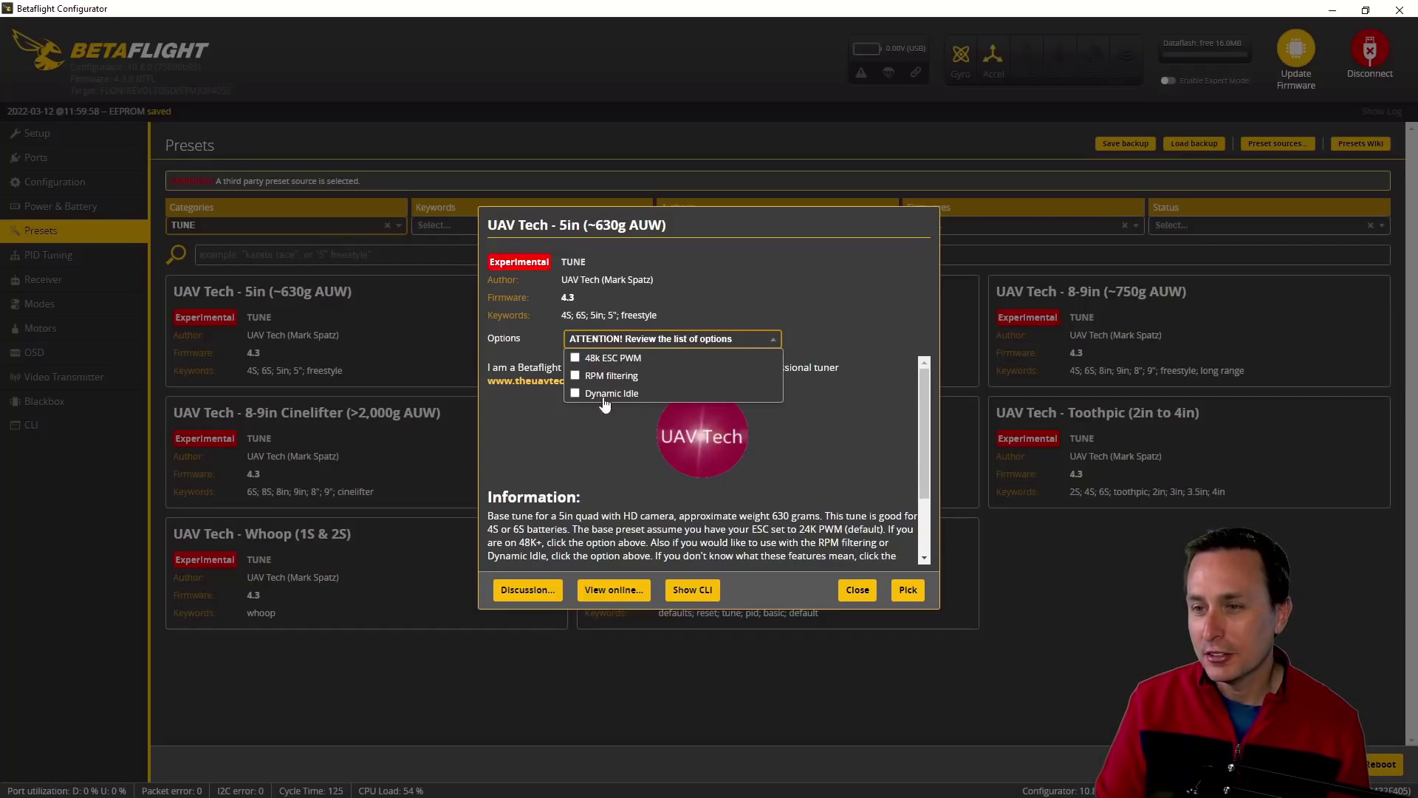
left_click(613, 443)
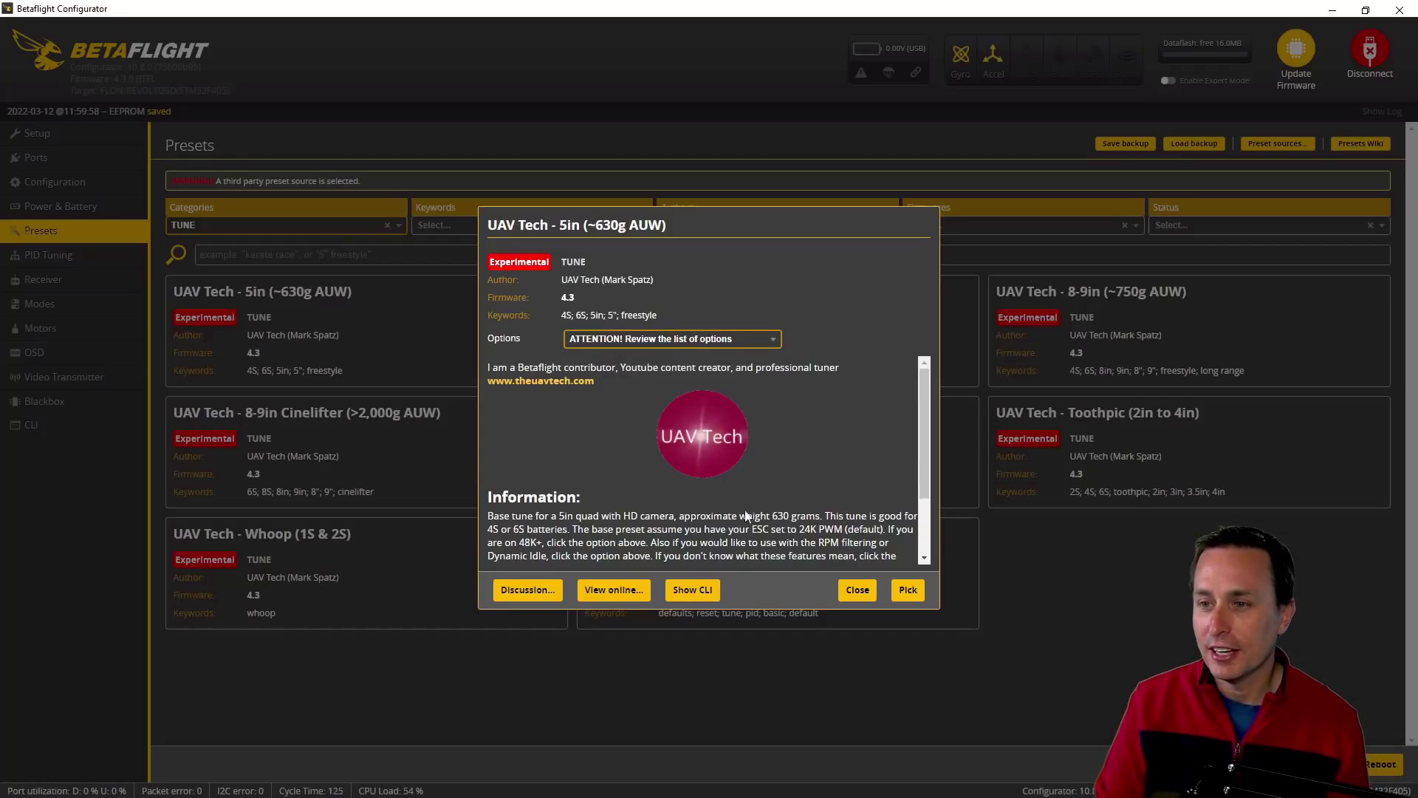
left_click(909, 589)
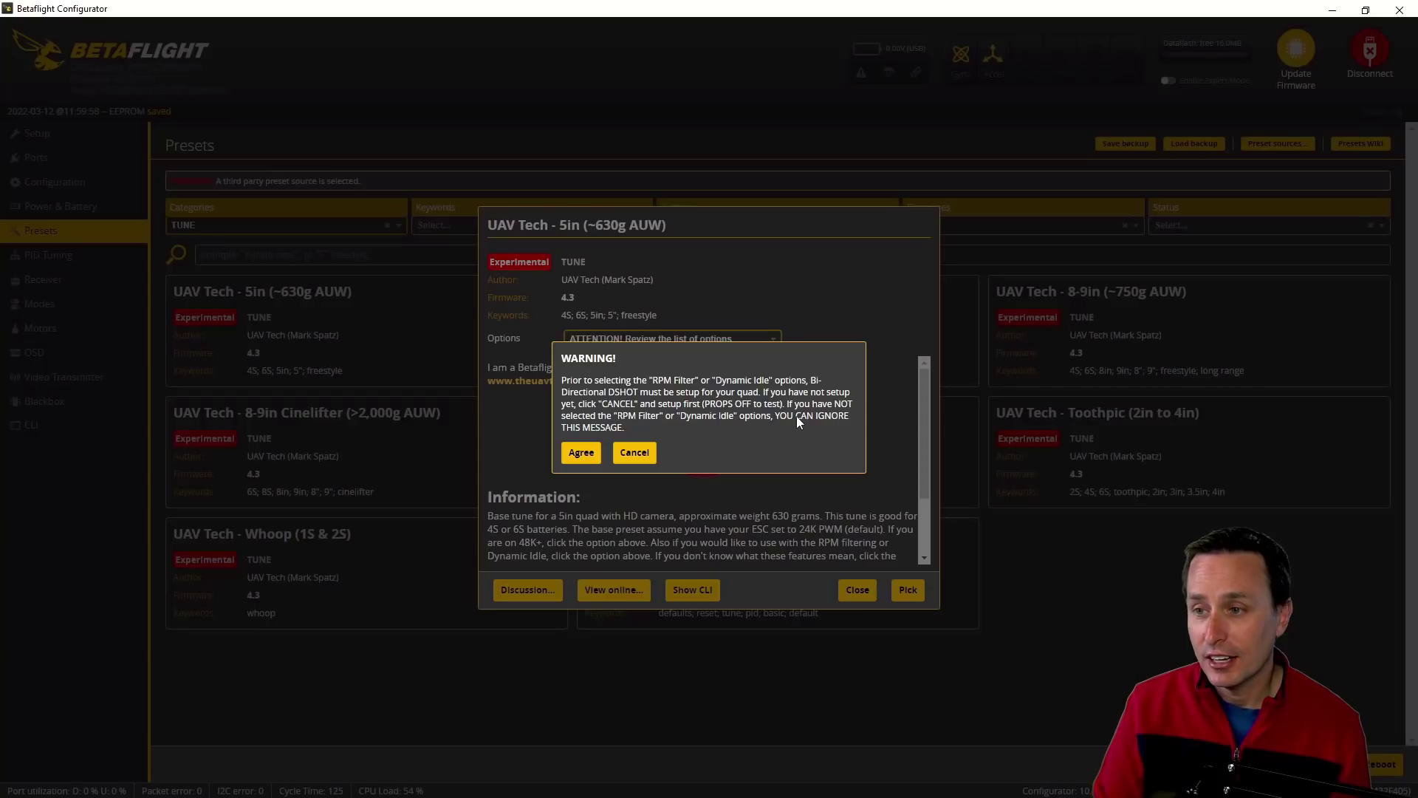
left_click(580, 453)
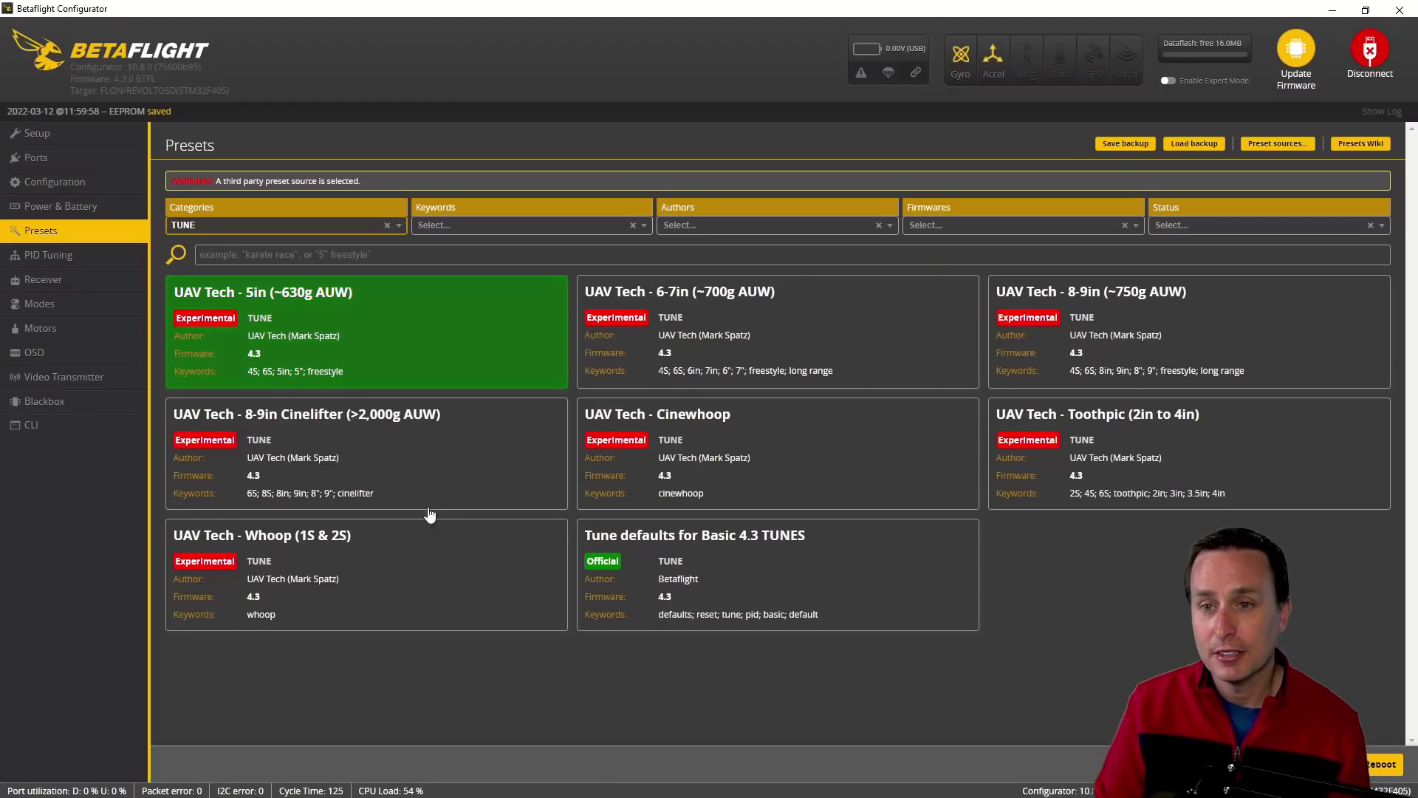
Filter presets to the OSD category and pick the UAV Tech - Analog OSD preset.
left_click(395, 225)
left_click(178, 315)
left_click(325, 551)
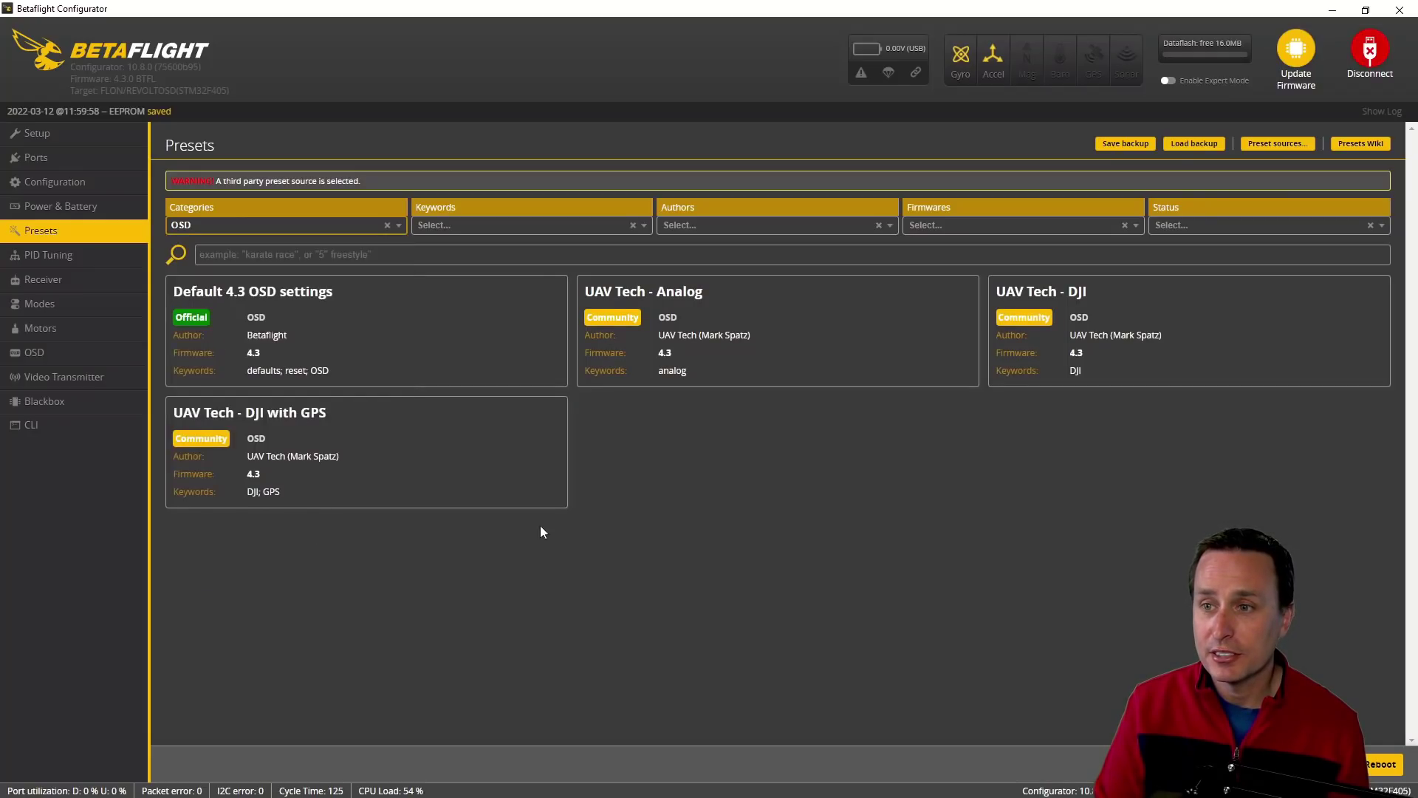
left_click(690, 328)
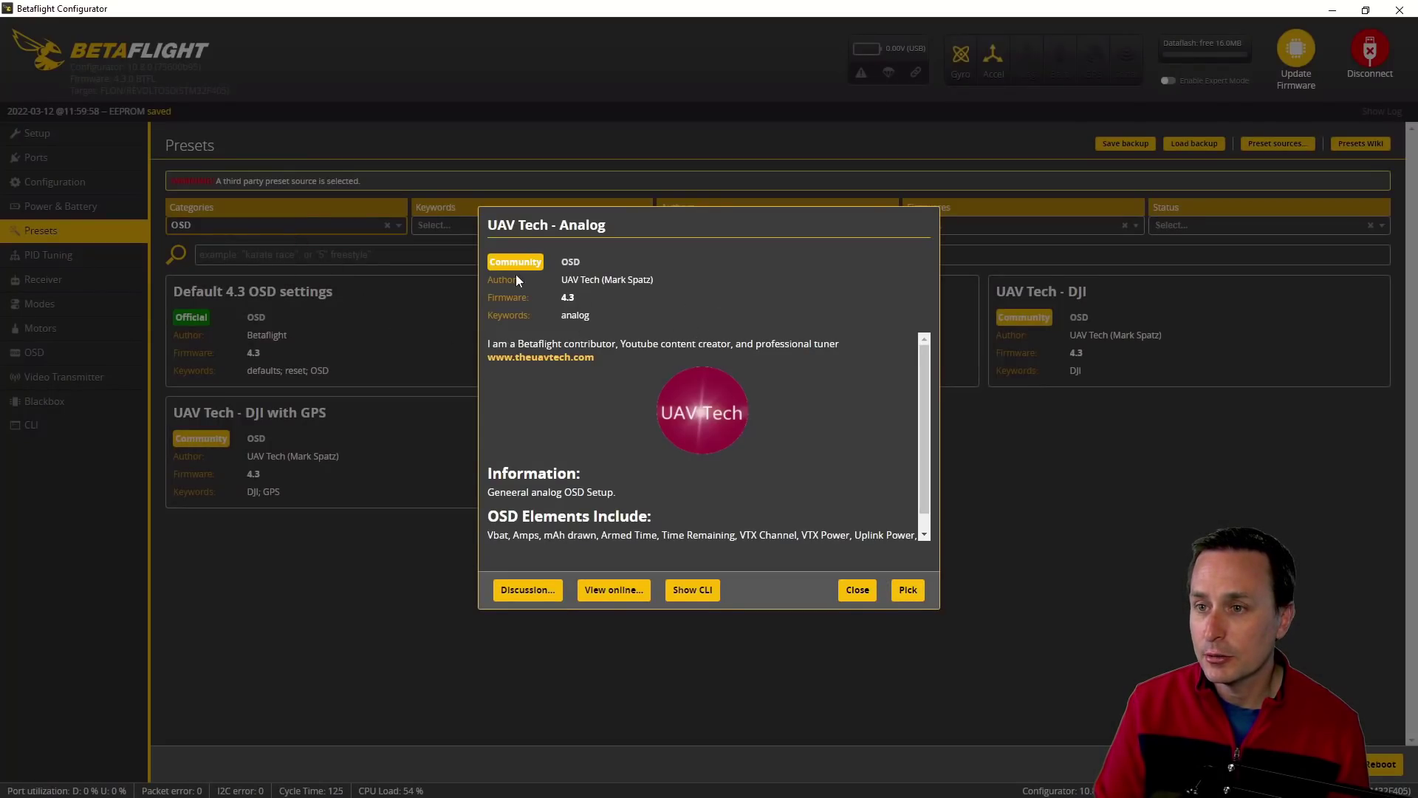
scroll(728, 419, "down", 1)
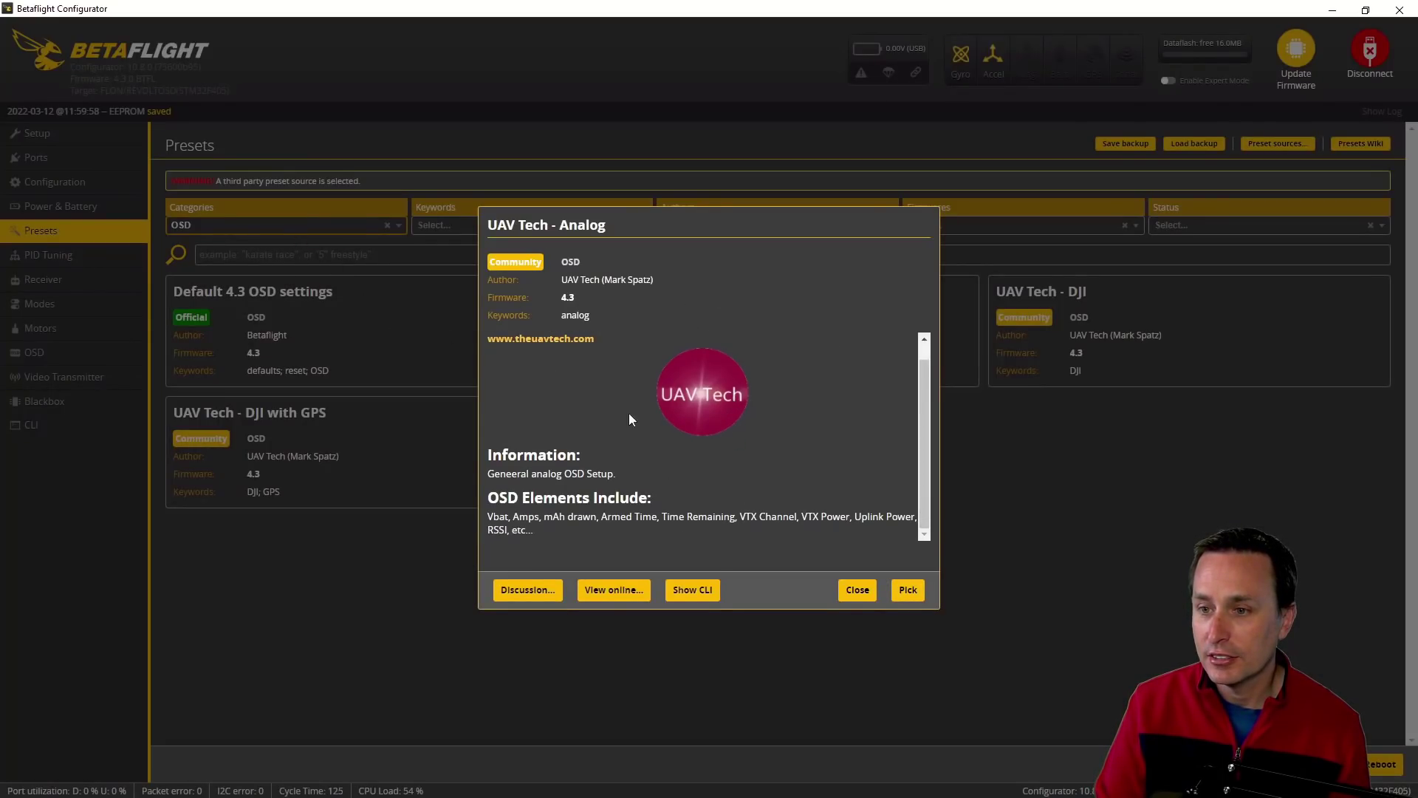
left_click(909, 591)
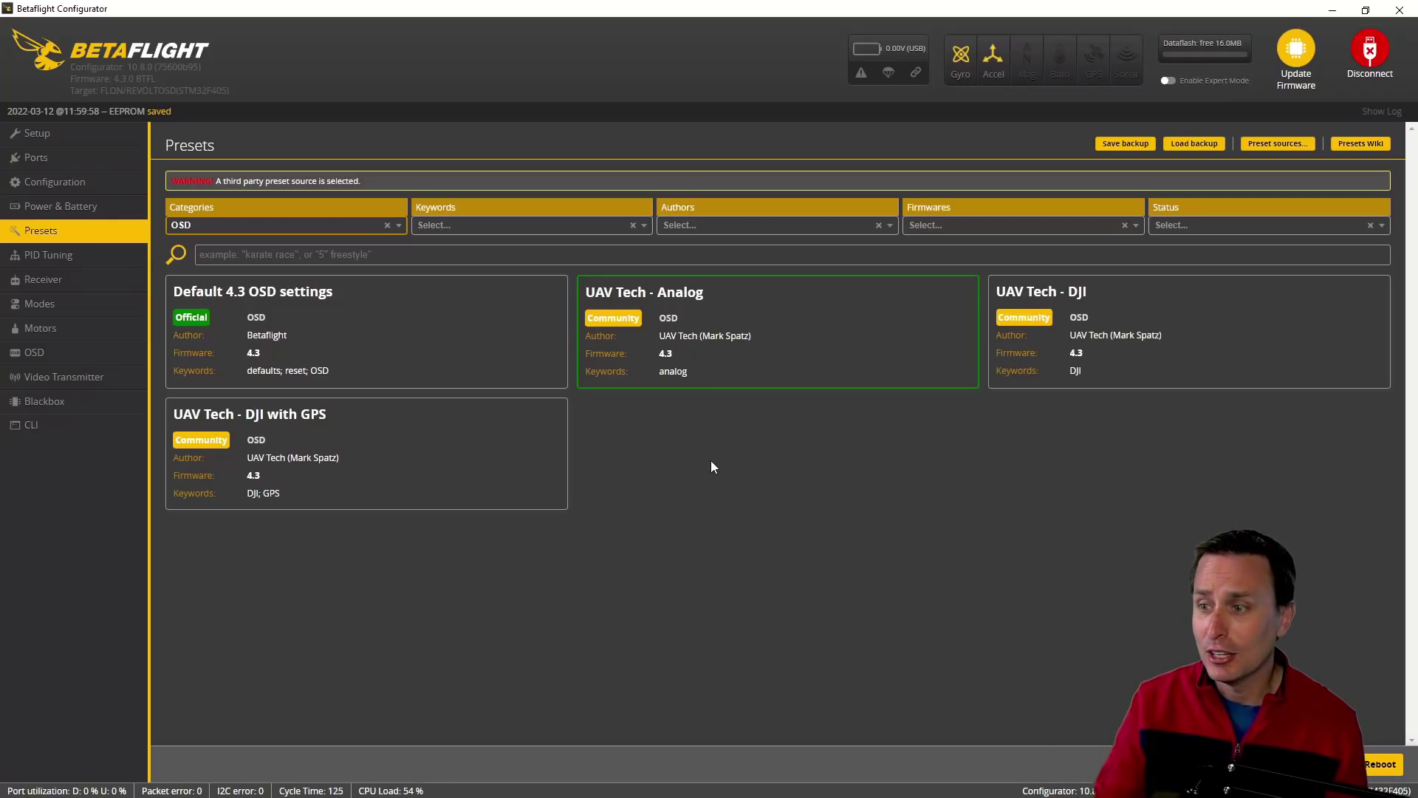
Apply all picked presets to the flight controller with Save and Reboot.
left_click(1379, 764)
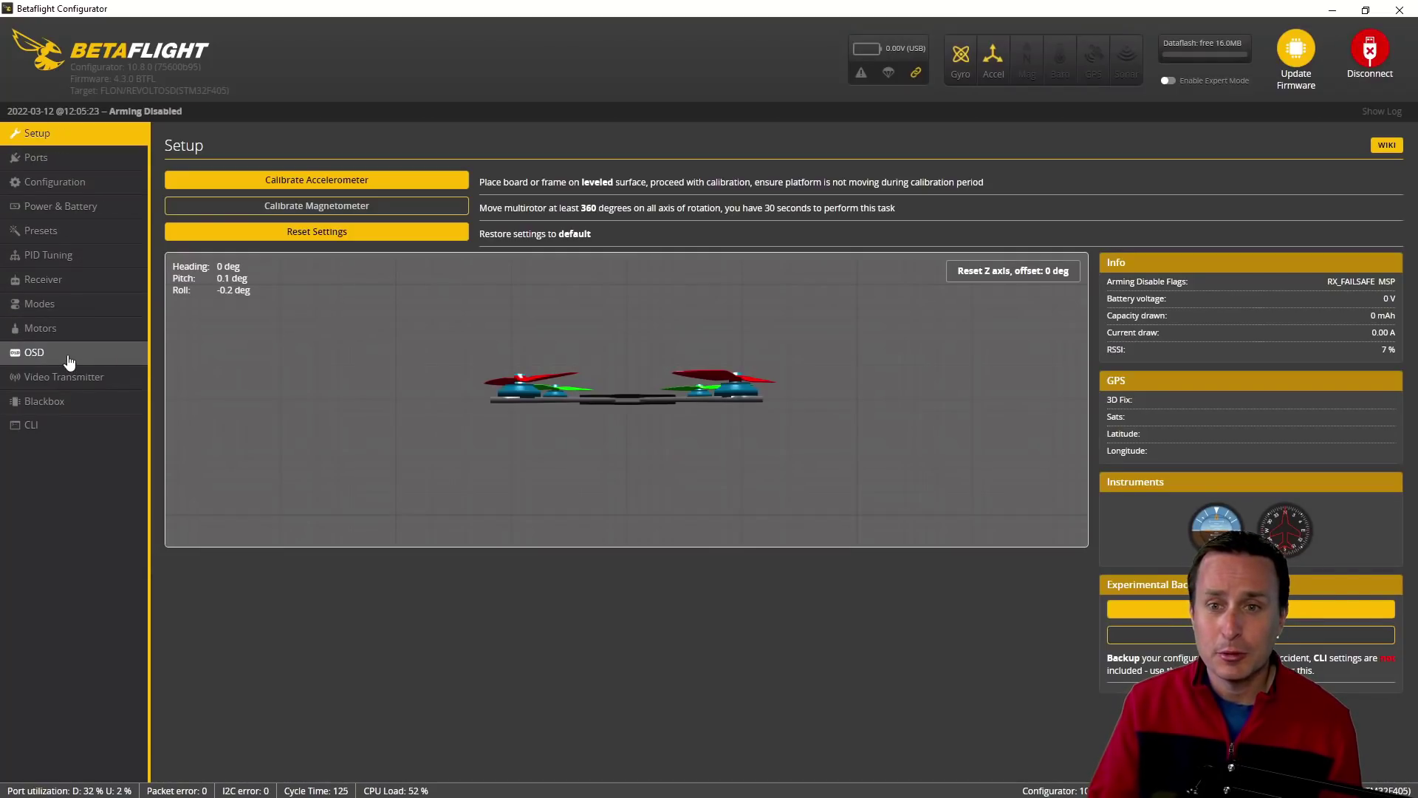
Open the OSD page and view the UAV Tech - Analog preset's online discussion.
left_click(69, 362)
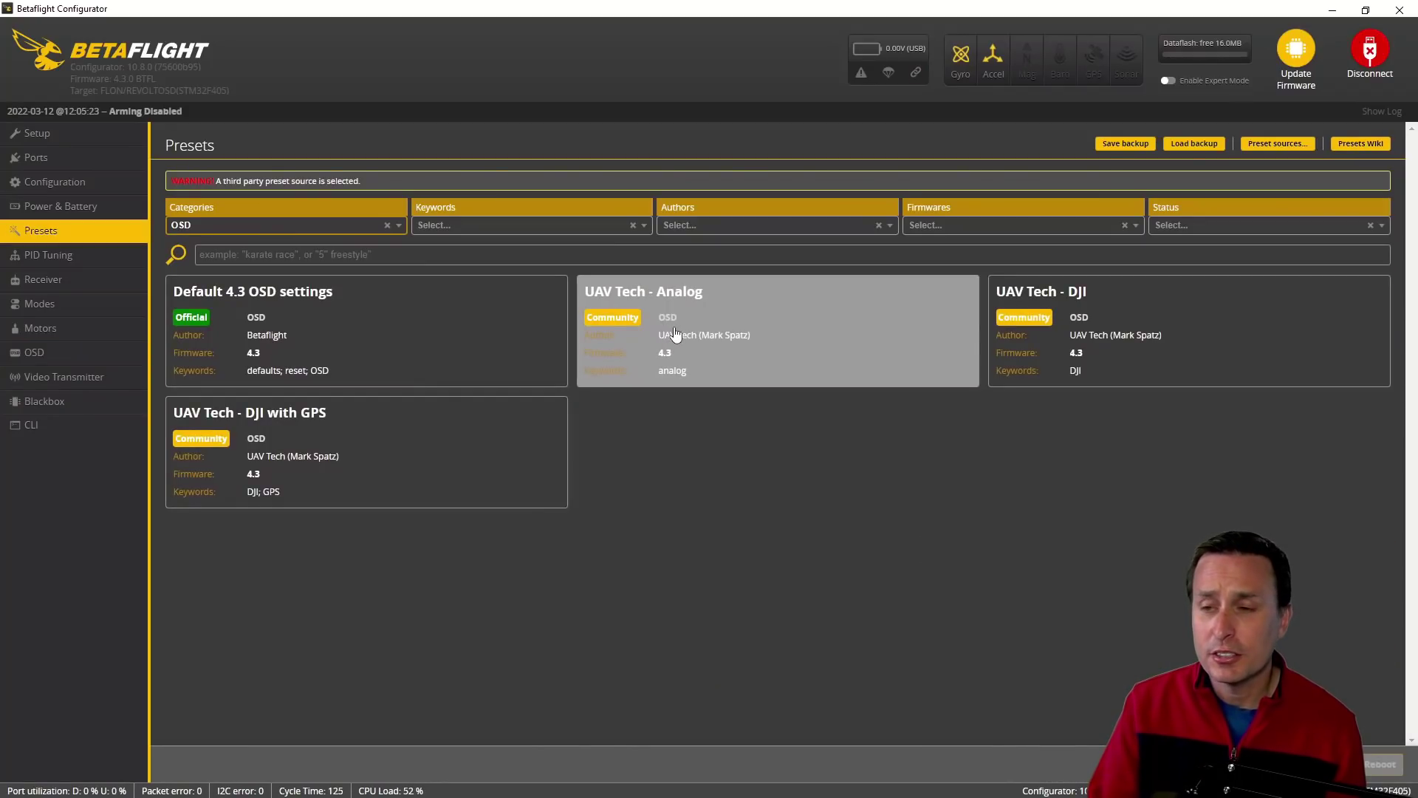
left_click(687, 319)
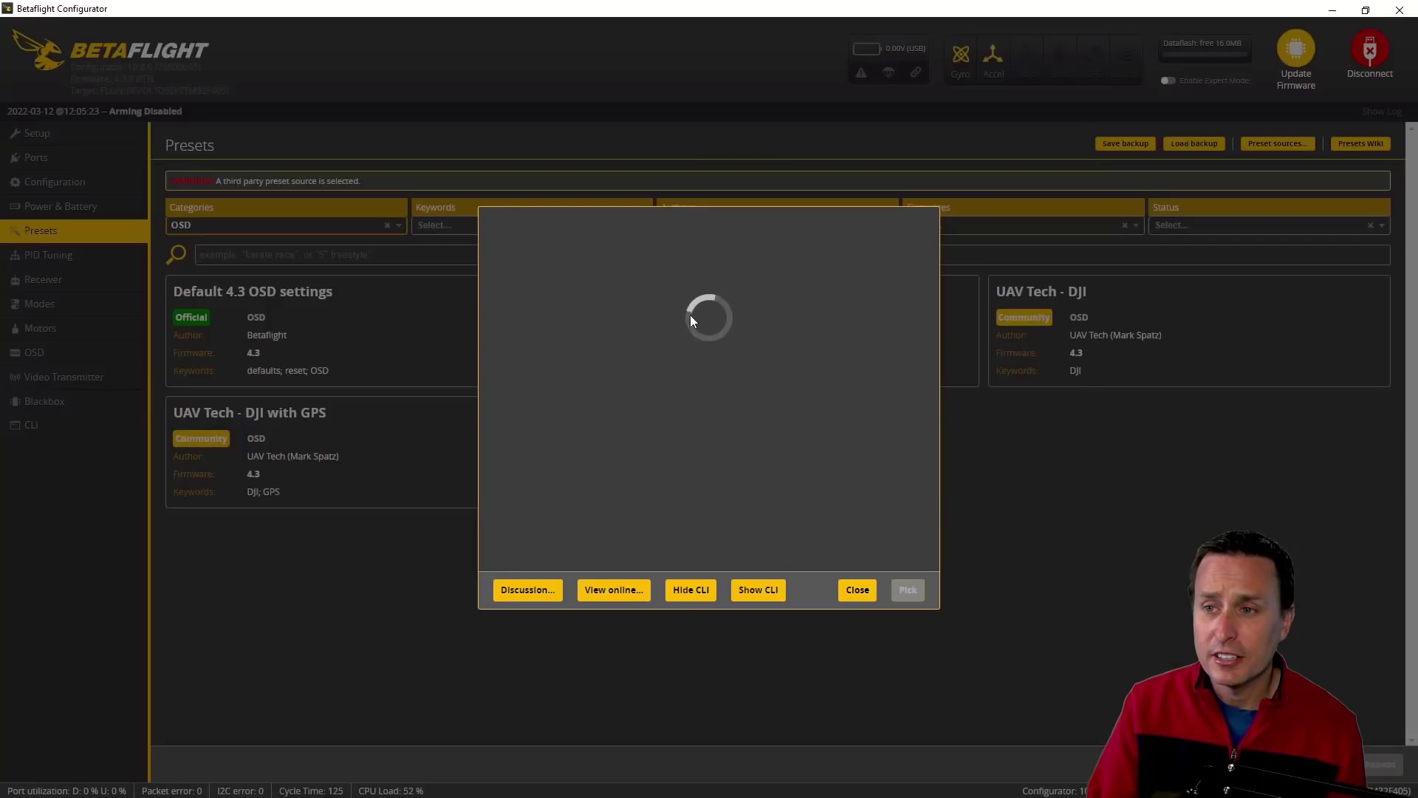
left_click(523, 590)
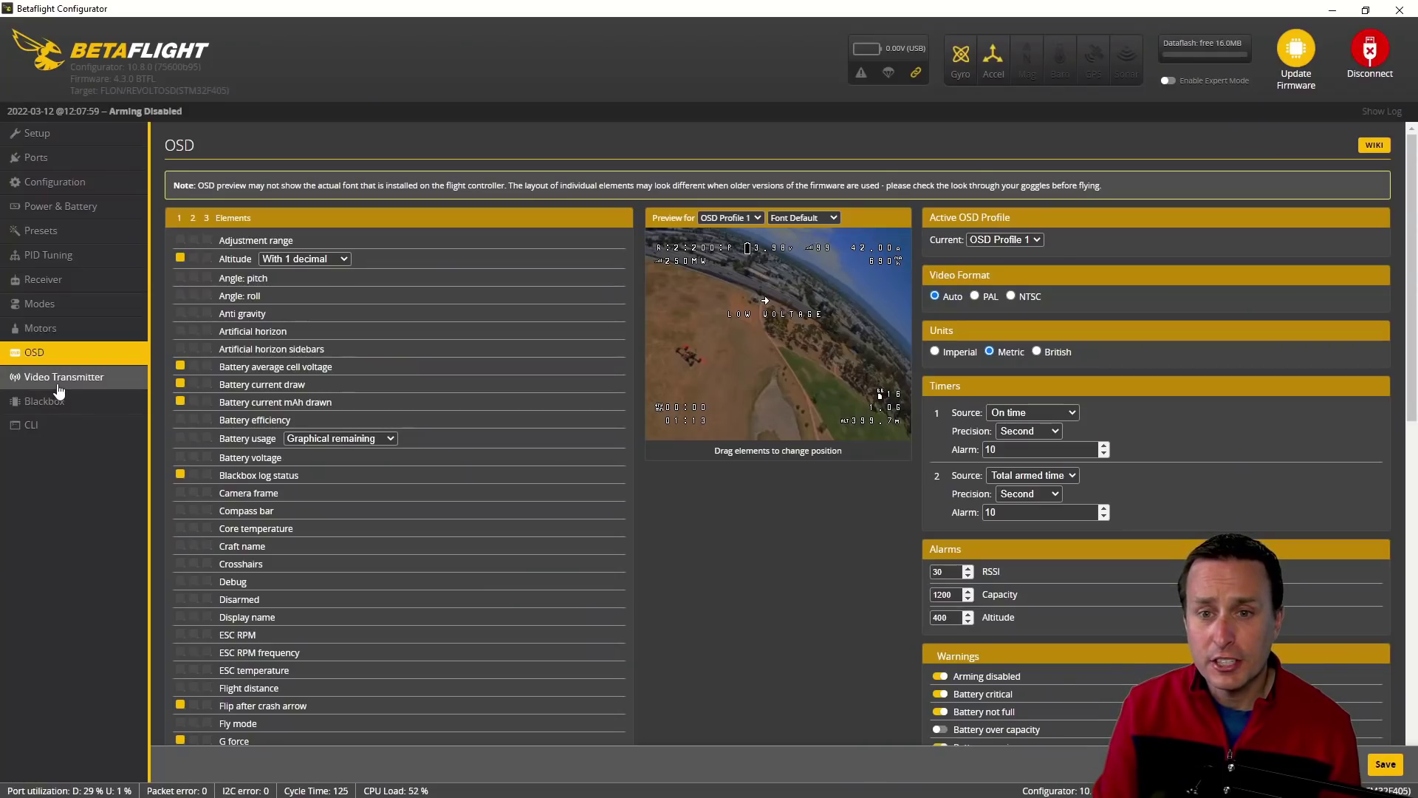
Set the VTX to RACEBAND channel 8, power 200, Low Power Disarm On, and save.
left_click(59, 378)
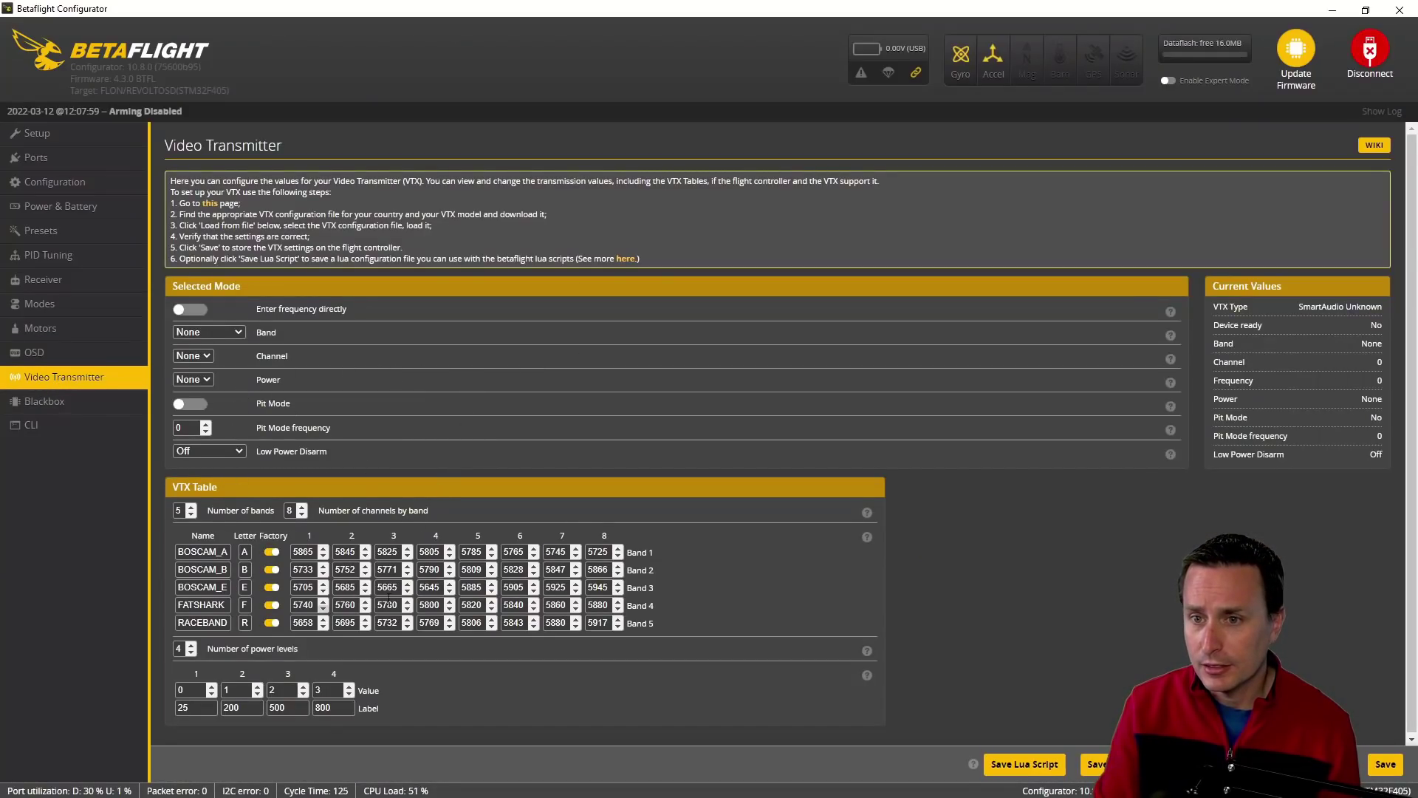
left_click(202, 335)
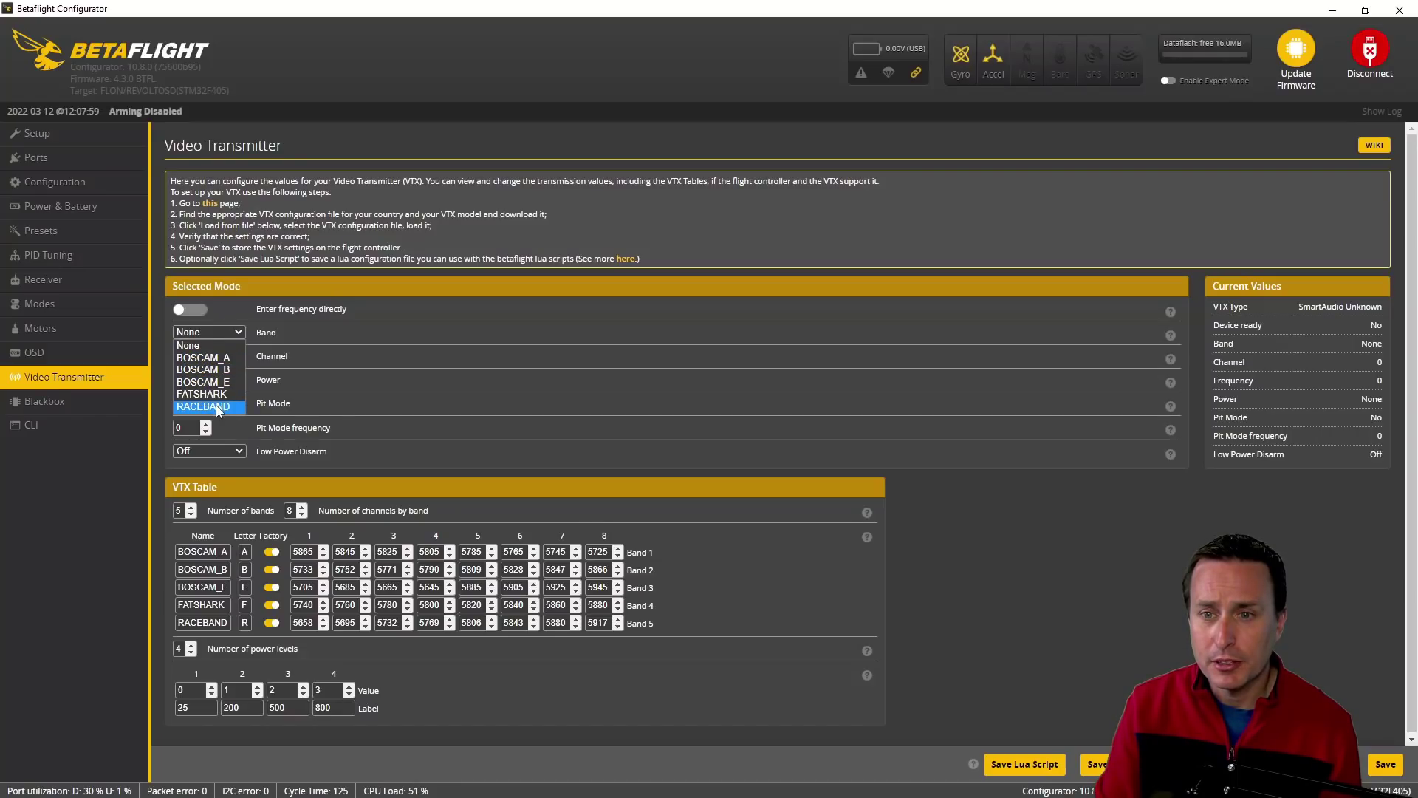
left_click(215, 406)
left_click(208, 357)
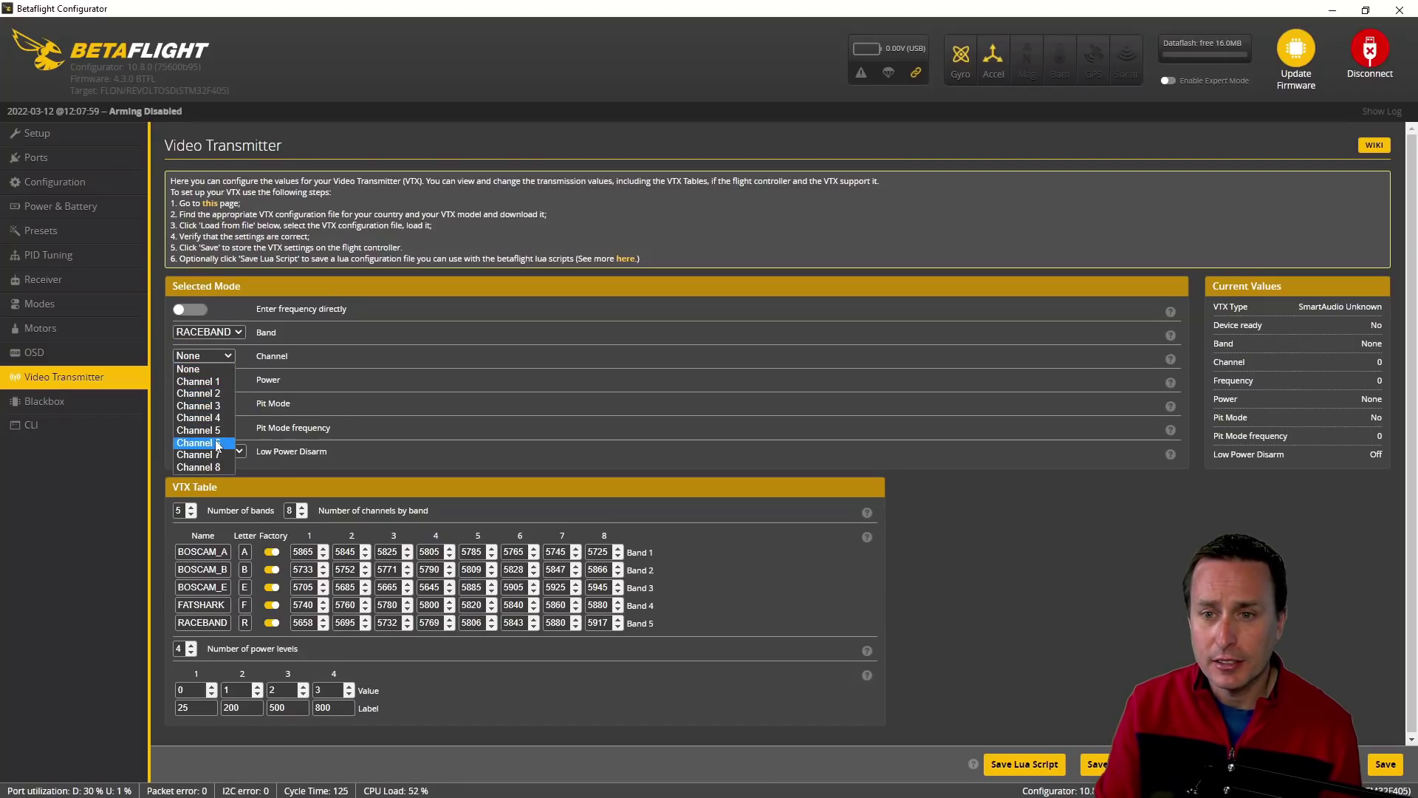
left_click(214, 470)
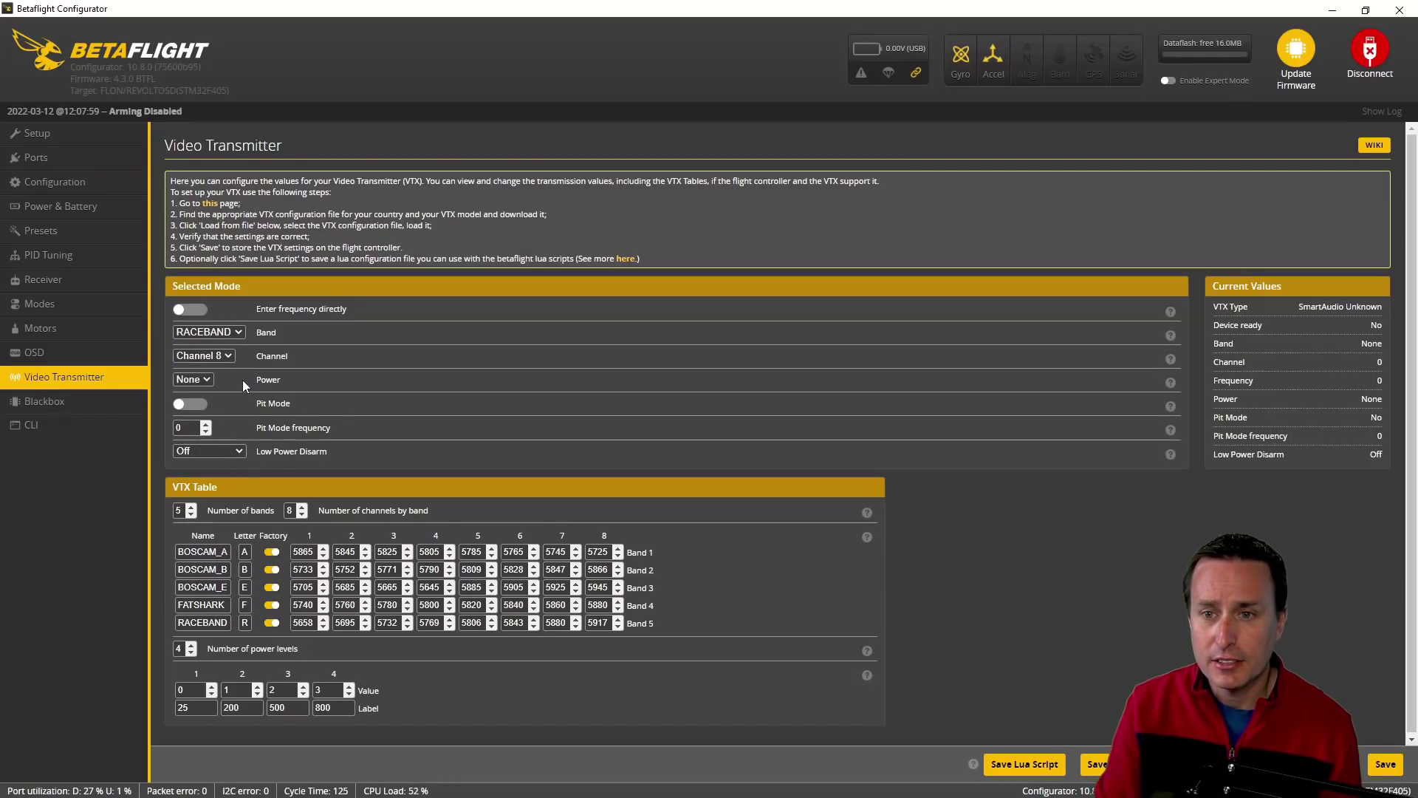
left_click(200, 381)
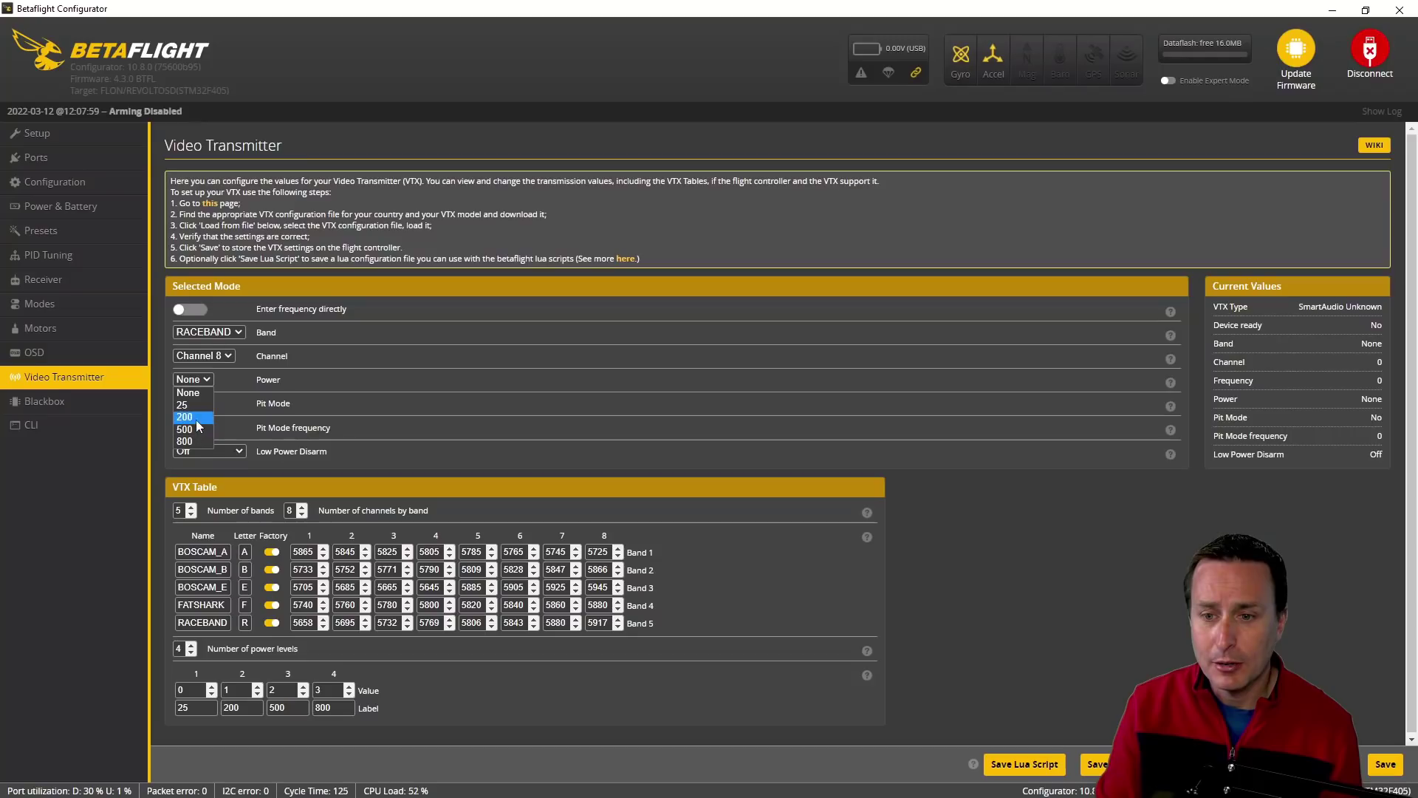
left_click(198, 419)
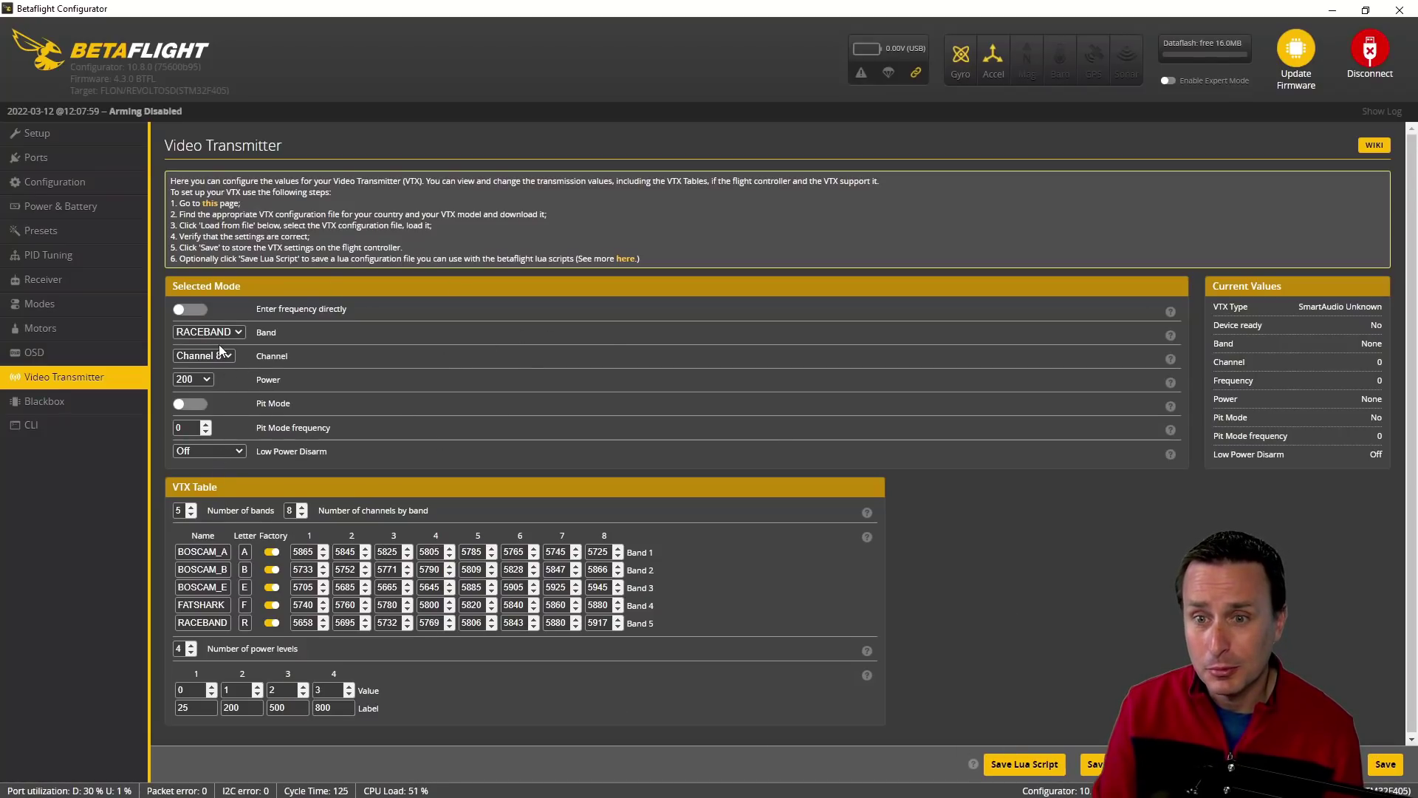
left_click(218, 452)
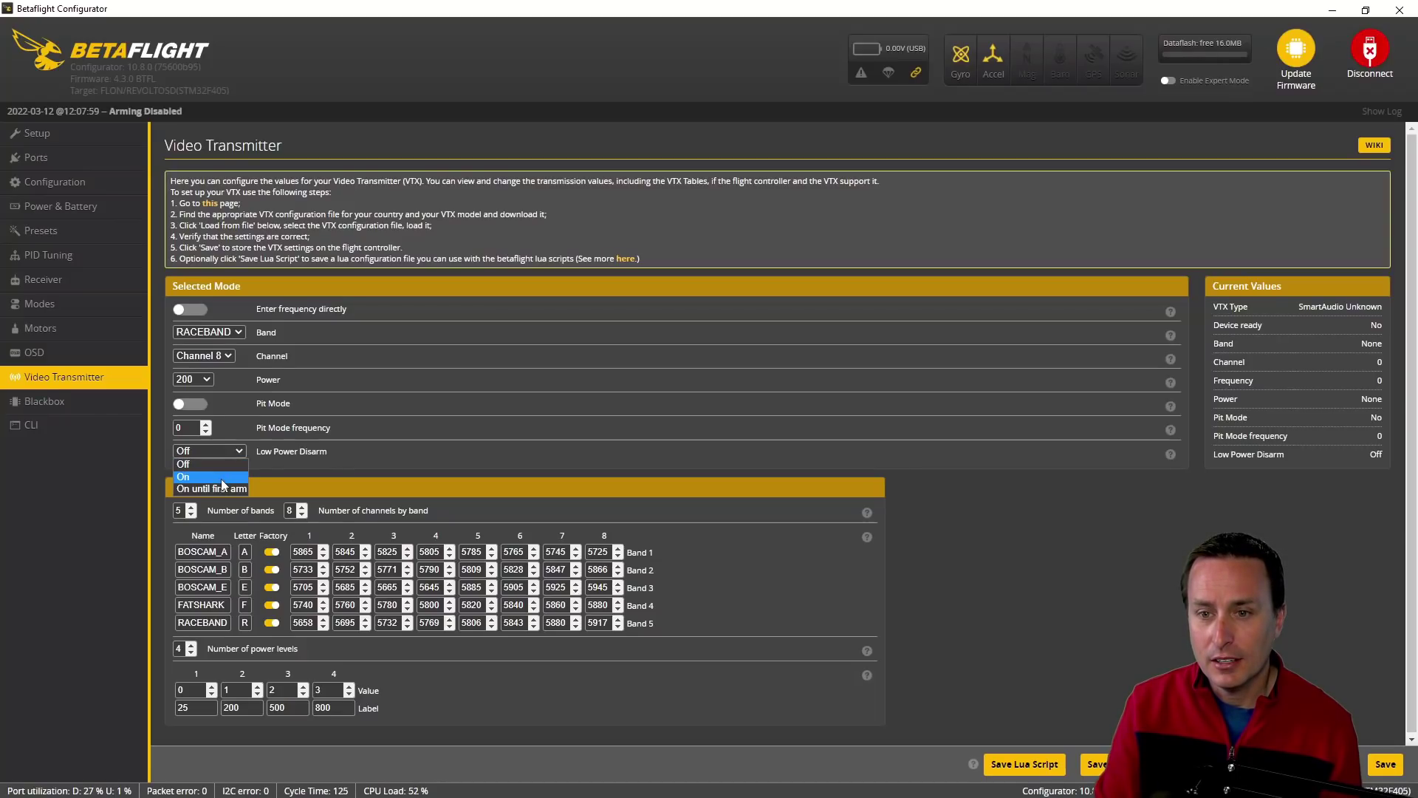
left_click(223, 477)
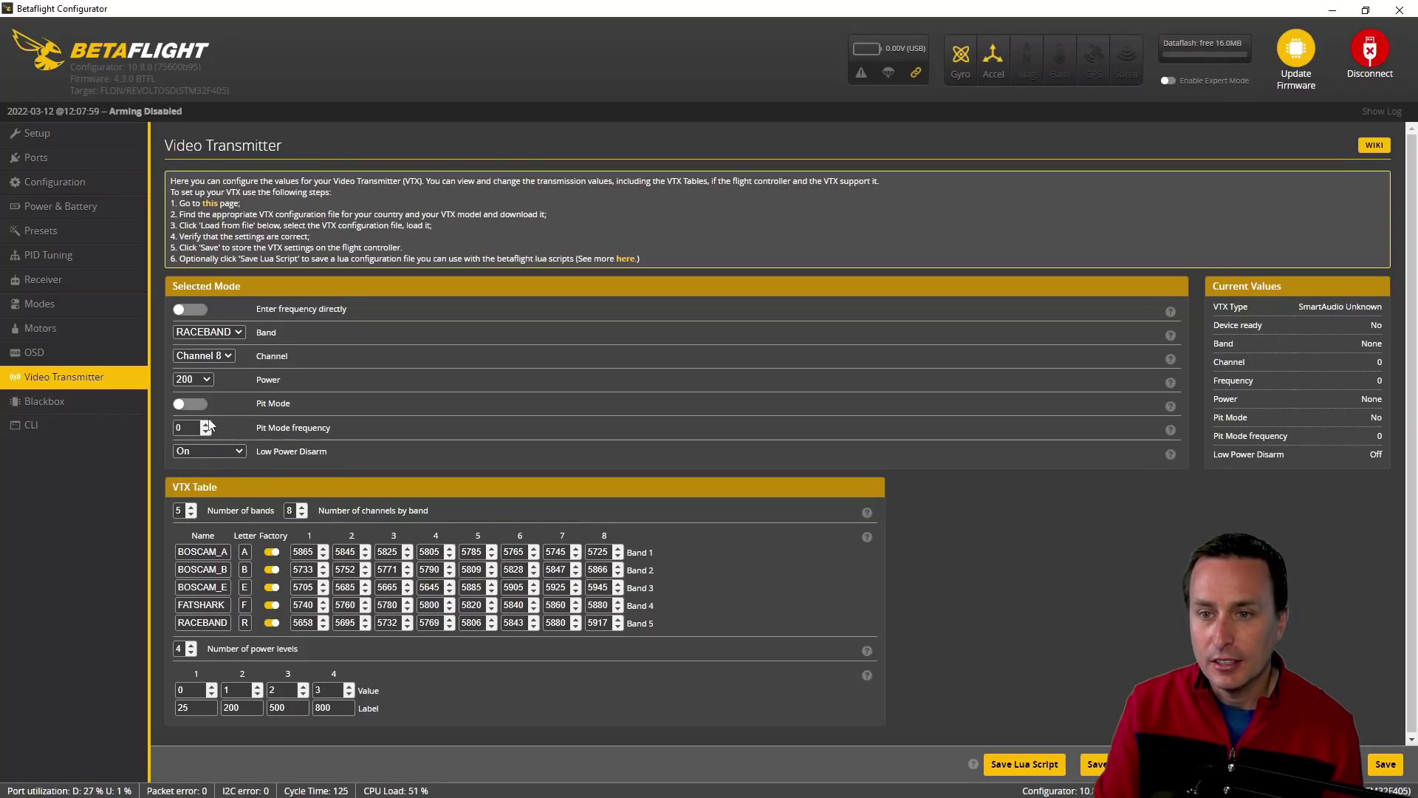
left_click(1382, 766)
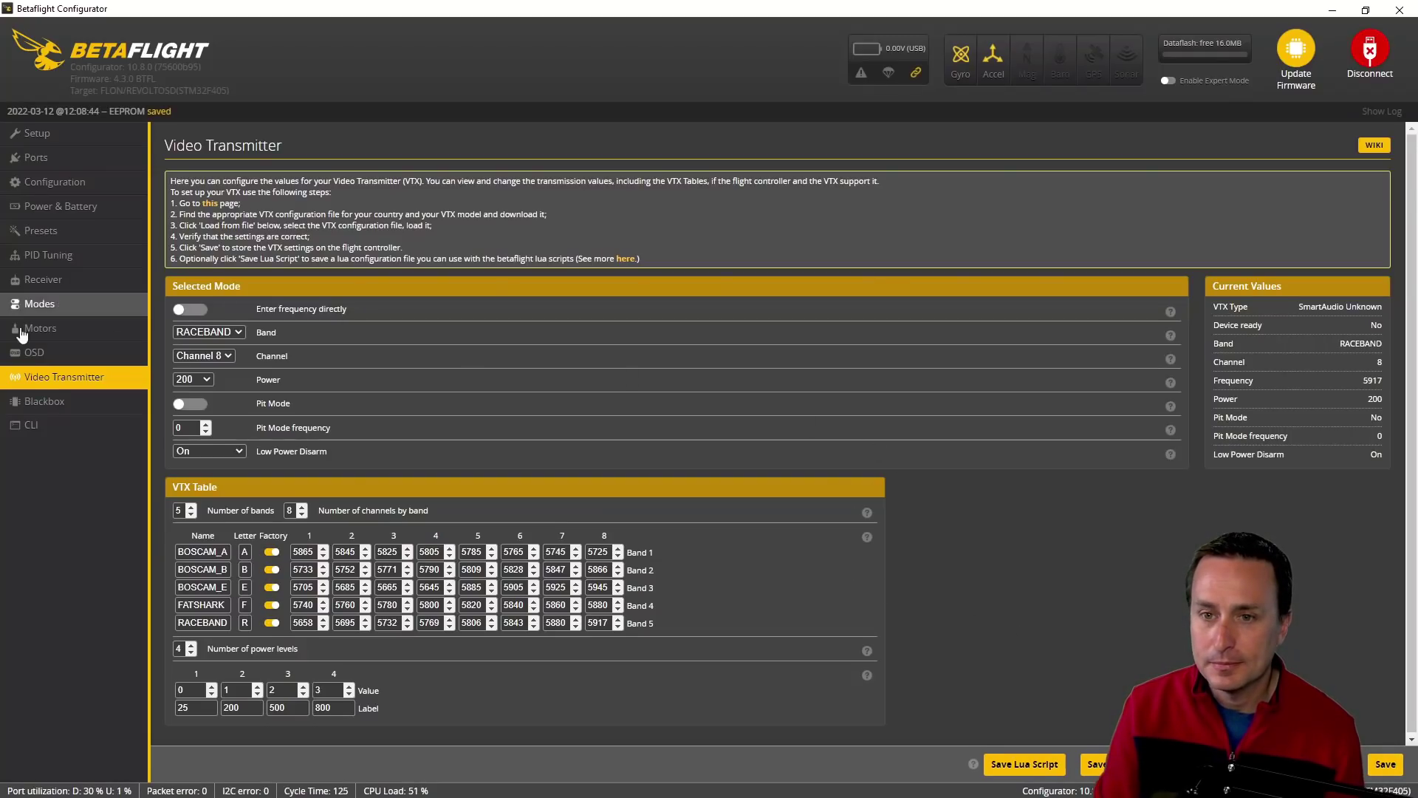
Review the current rate settings on the PID Tuning page.
left_click(48, 255)
scroll(738, 491, "down", 3)
scroll(739, 490, "up", 3)
left_click(345, 236)
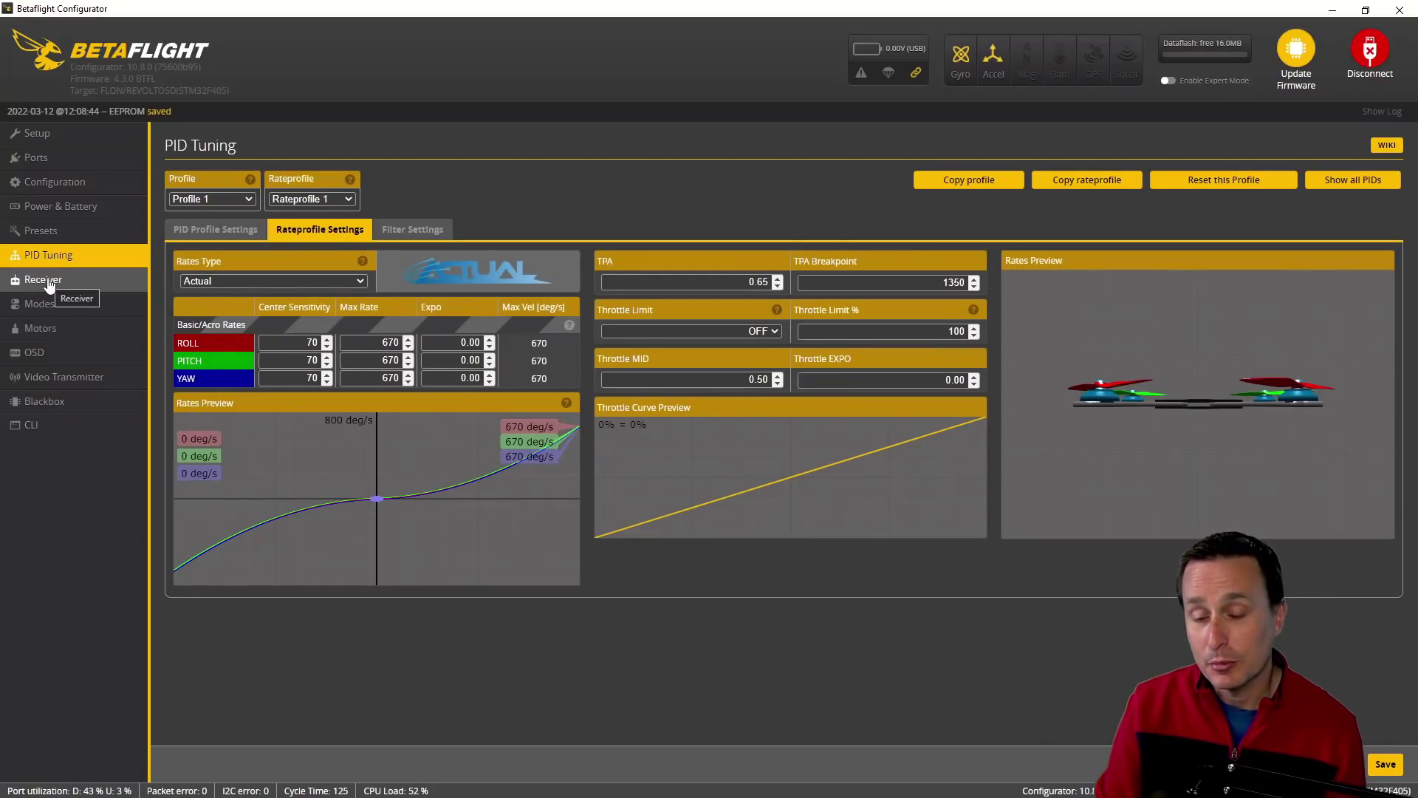
Pick the UAV Tech Rates preset from RATES, without extra options, and Save and Reboot.
left_click(41, 231)
left_click(361, 225)
left_click(177, 332)
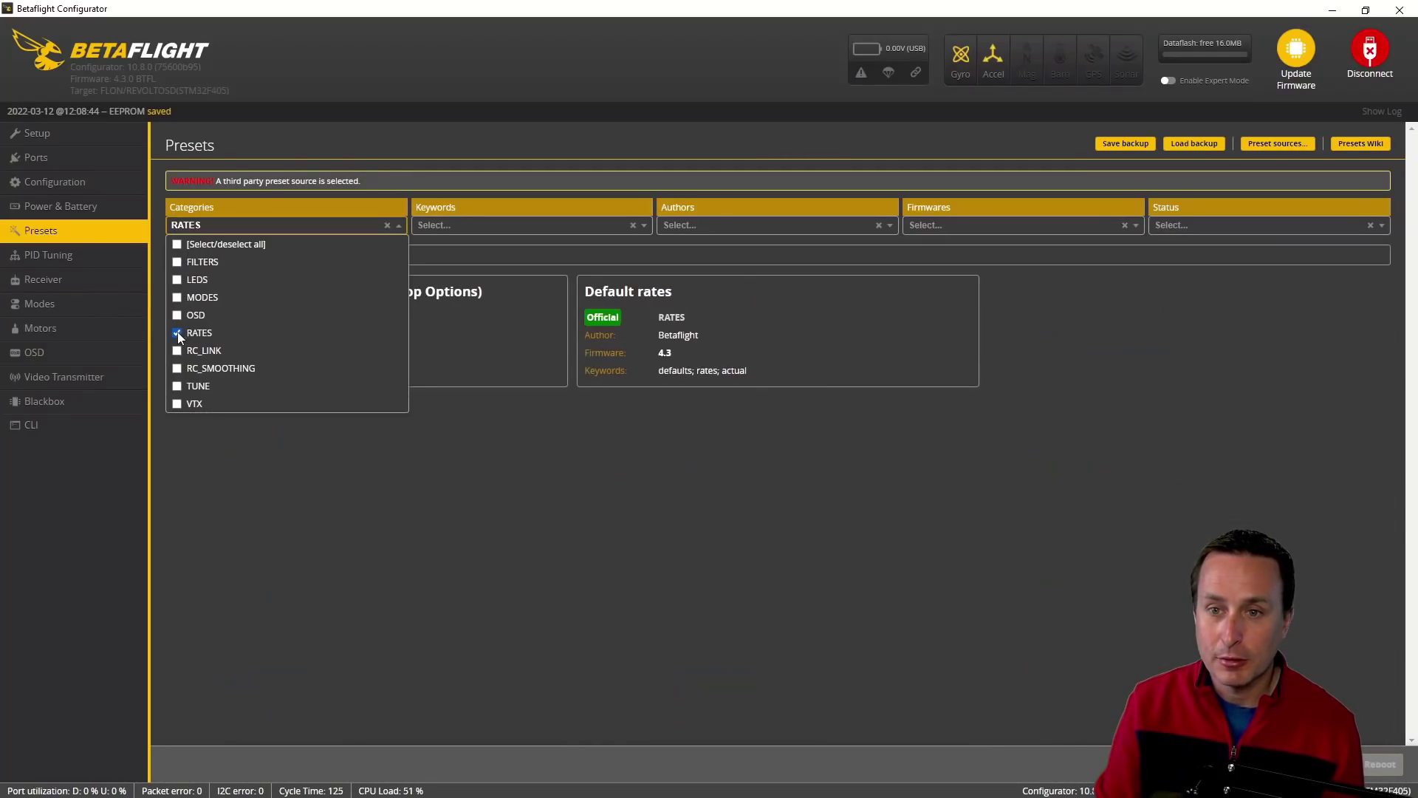
left_click(473, 516)
left_click(381, 338)
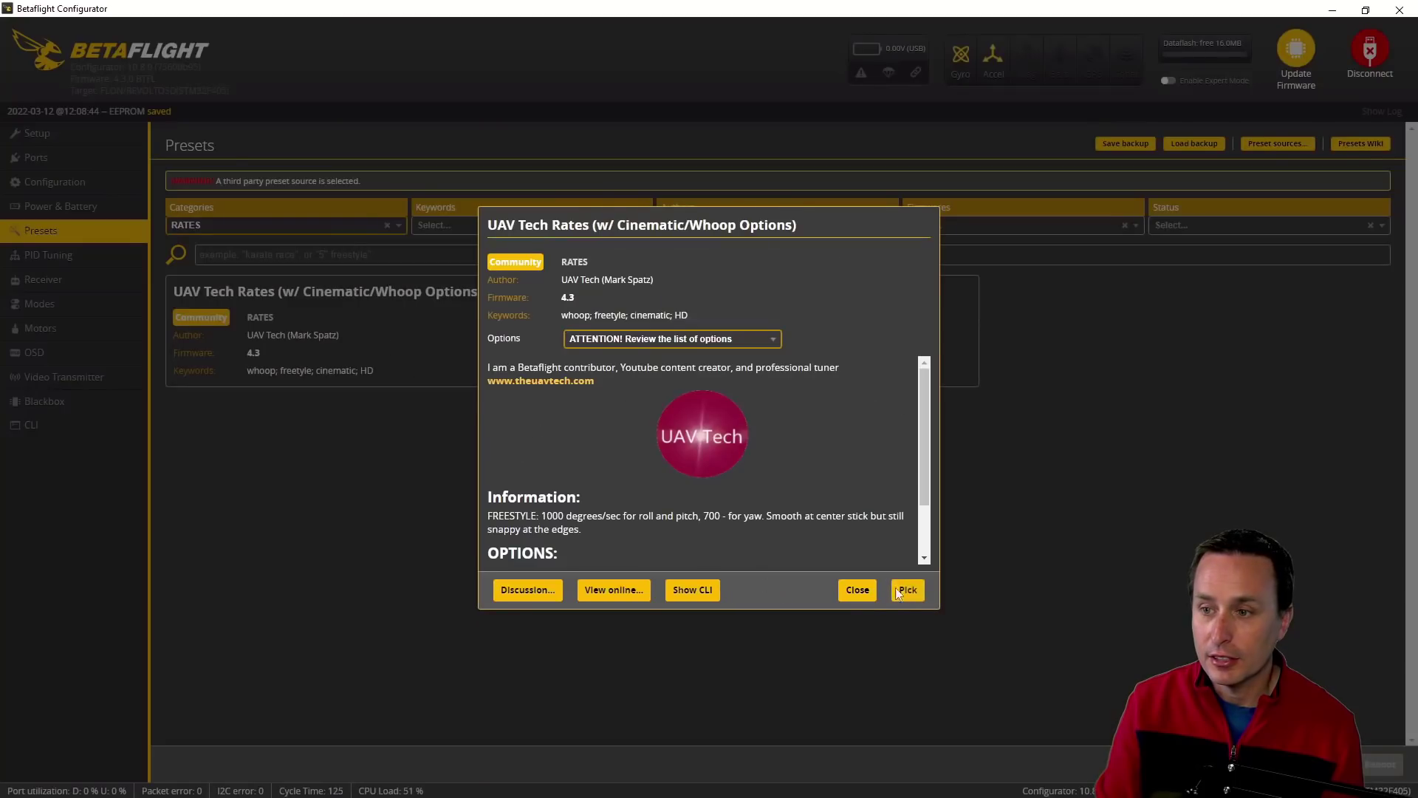
left_click(715, 346)
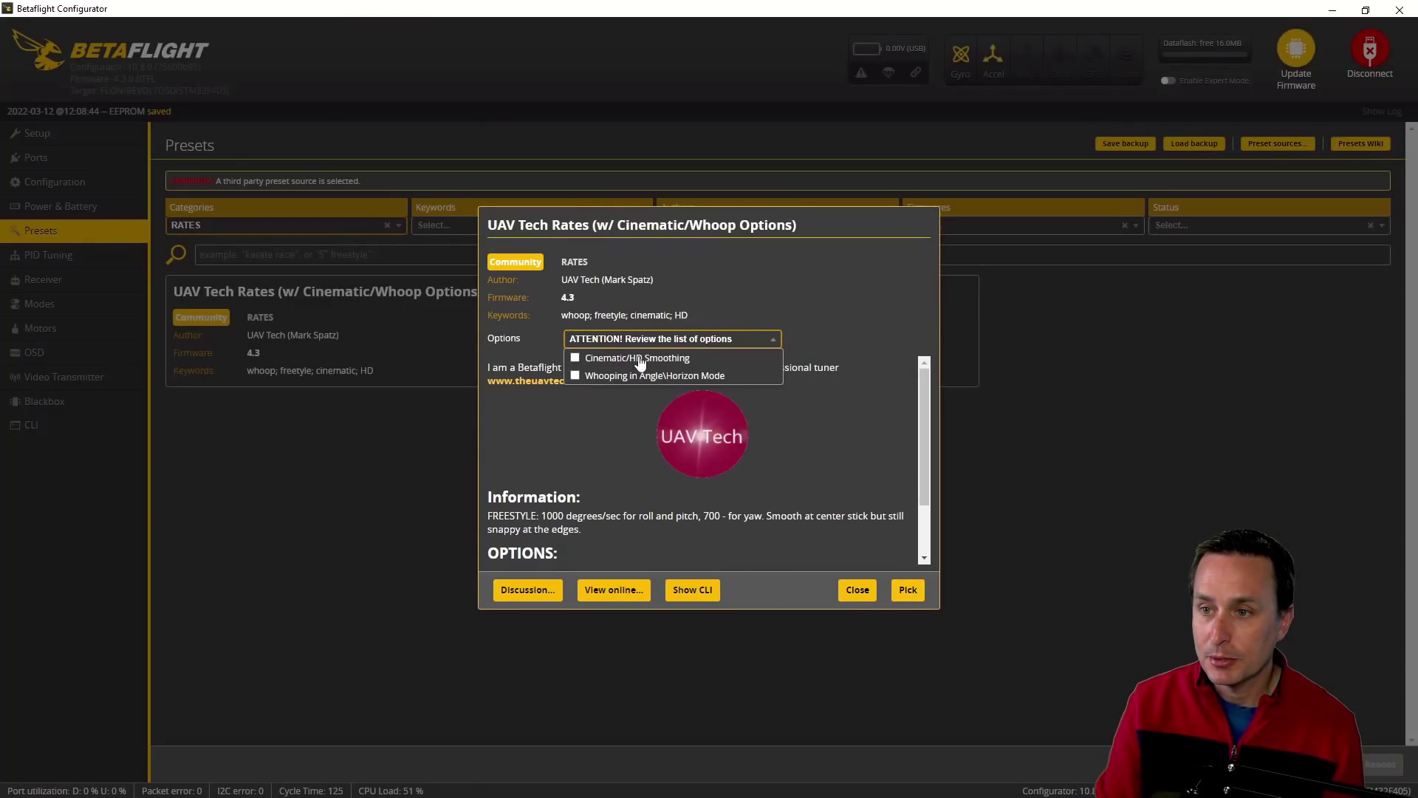
left_click(596, 454)
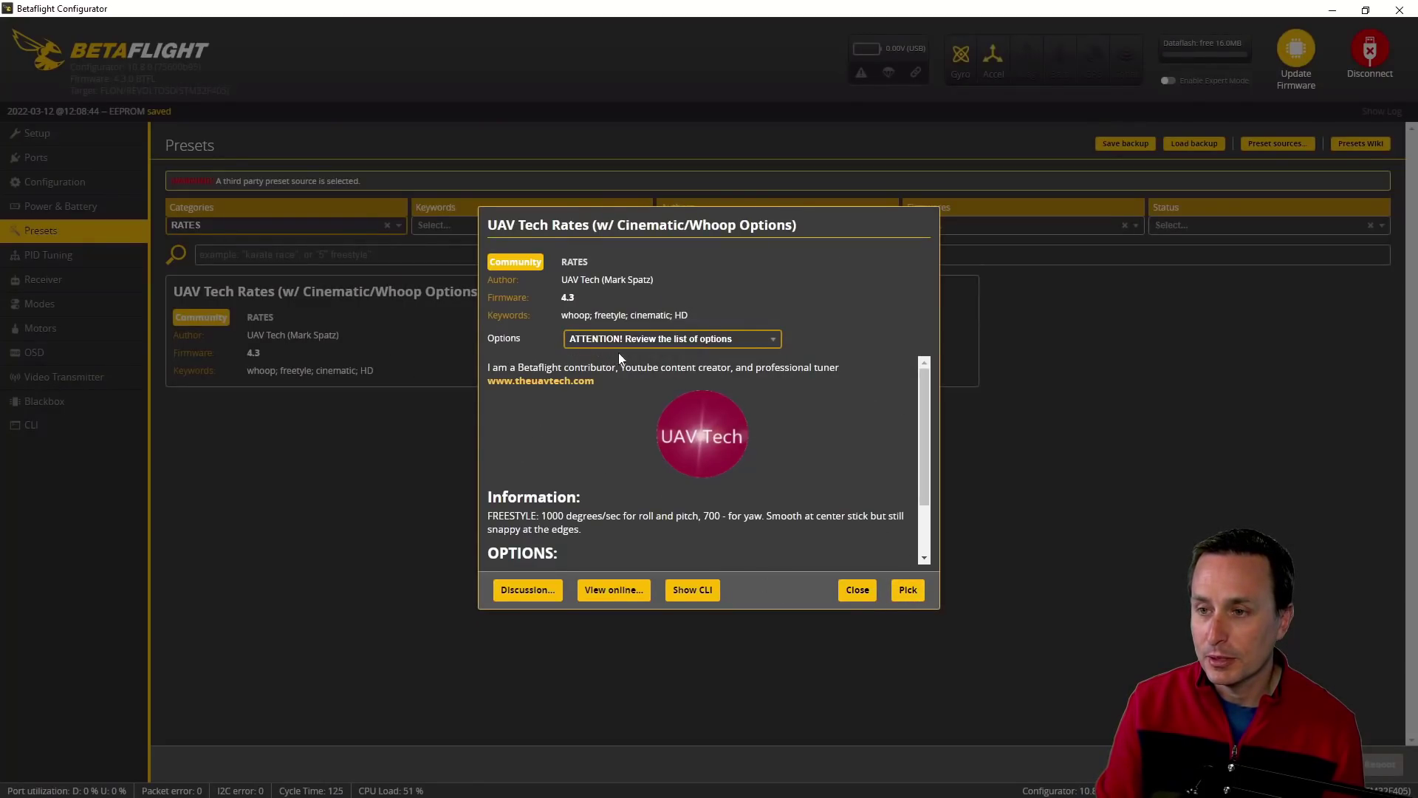
left_click(907, 590)
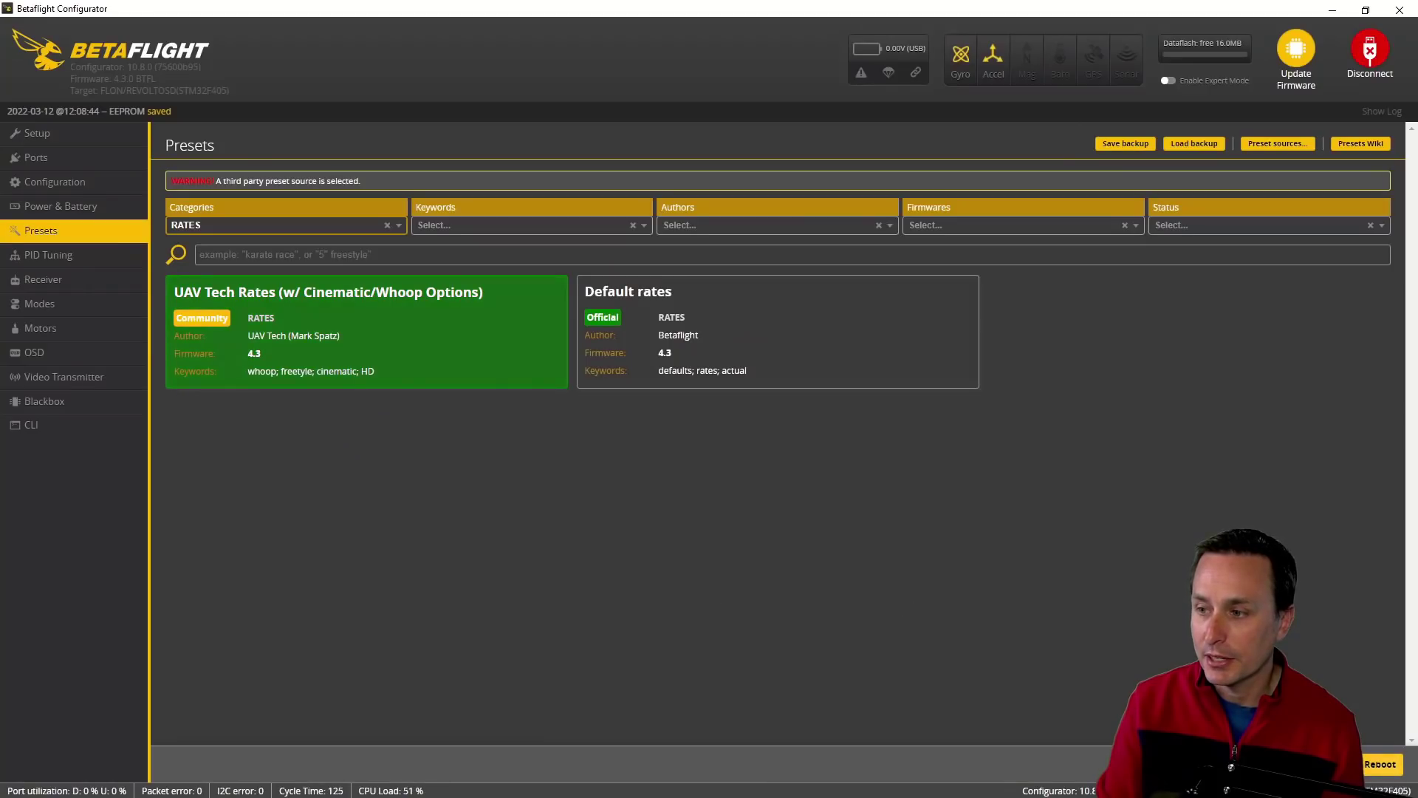
left_click(1380, 763)
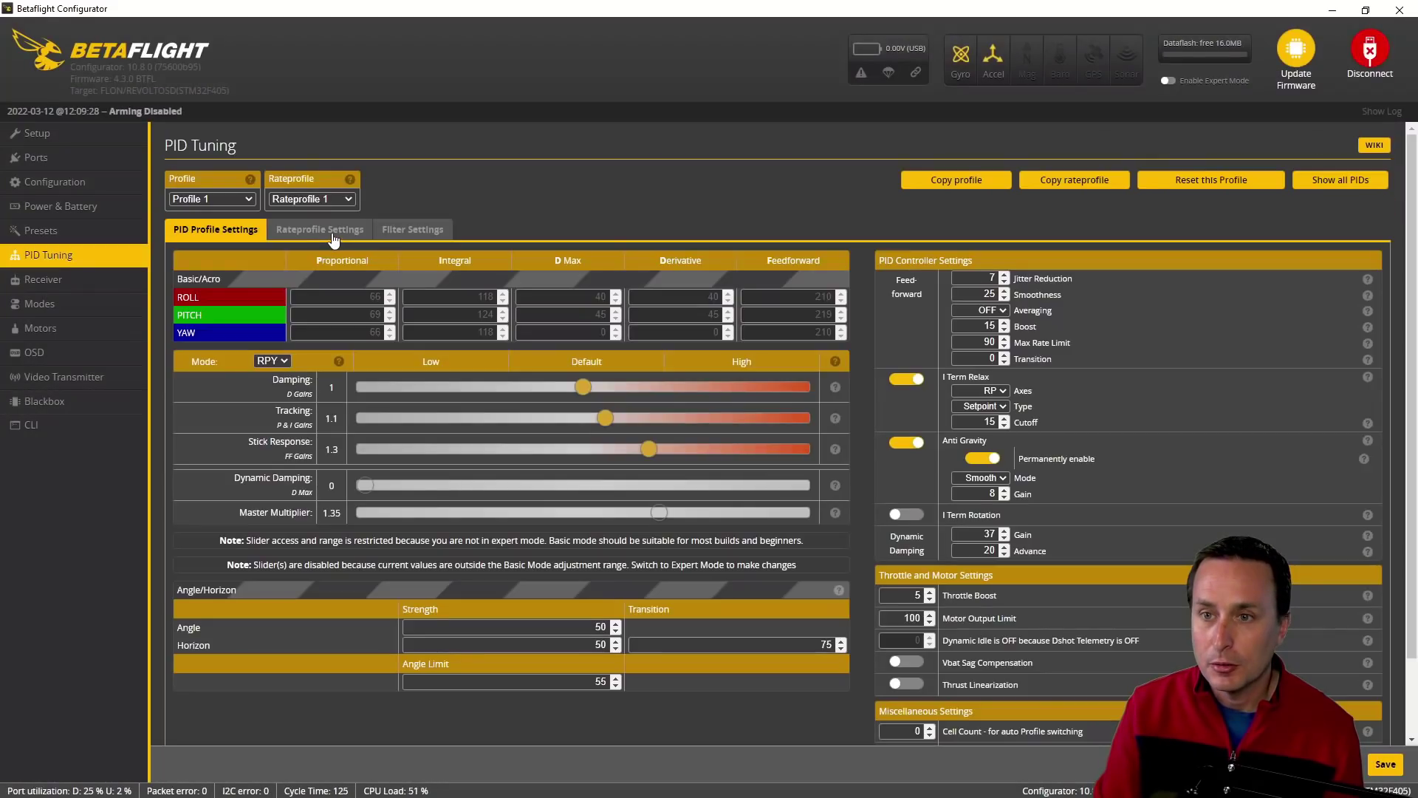
Check the new 1000/1000/700 rate profile and the filter settings in PID Tuning.
left_click(333, 233)
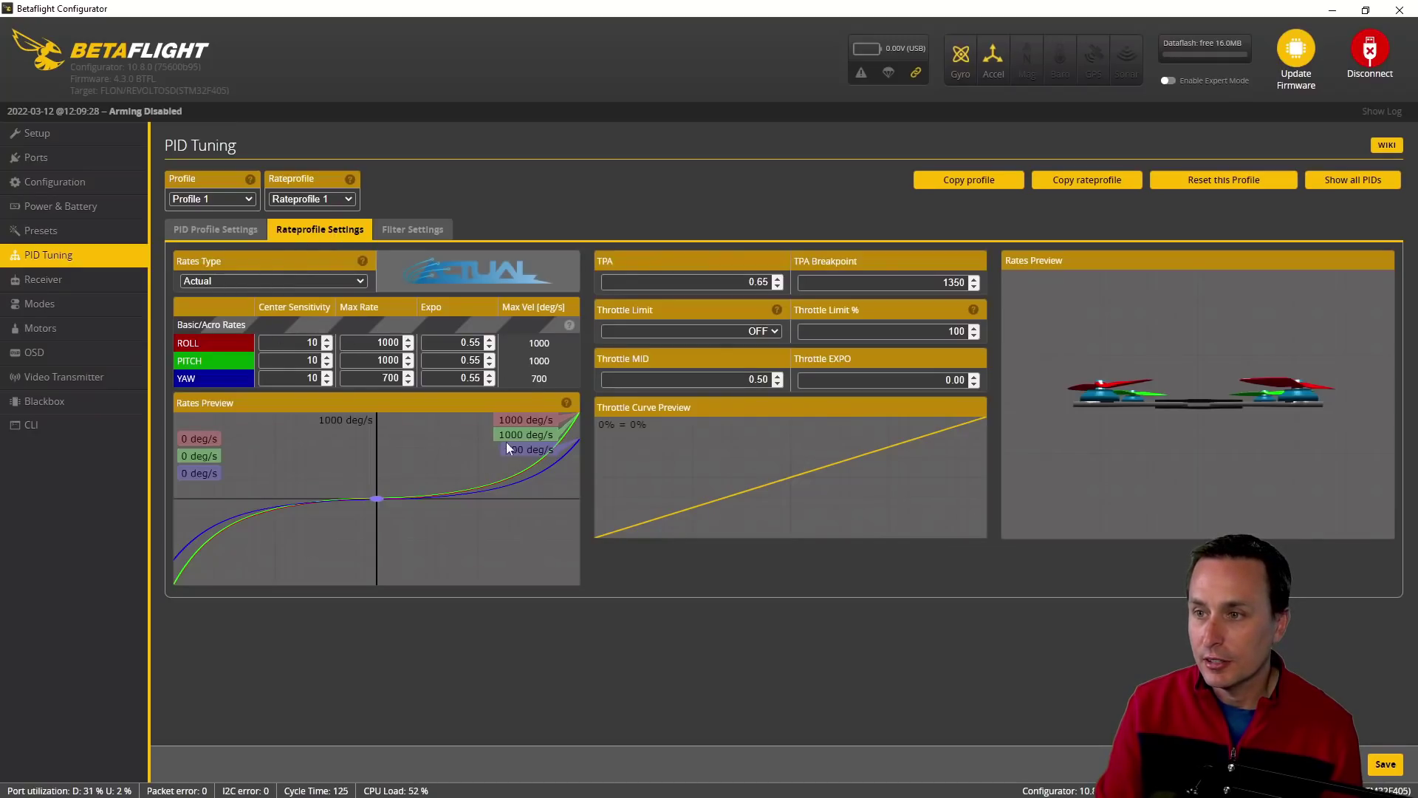
left_click(424, 234)
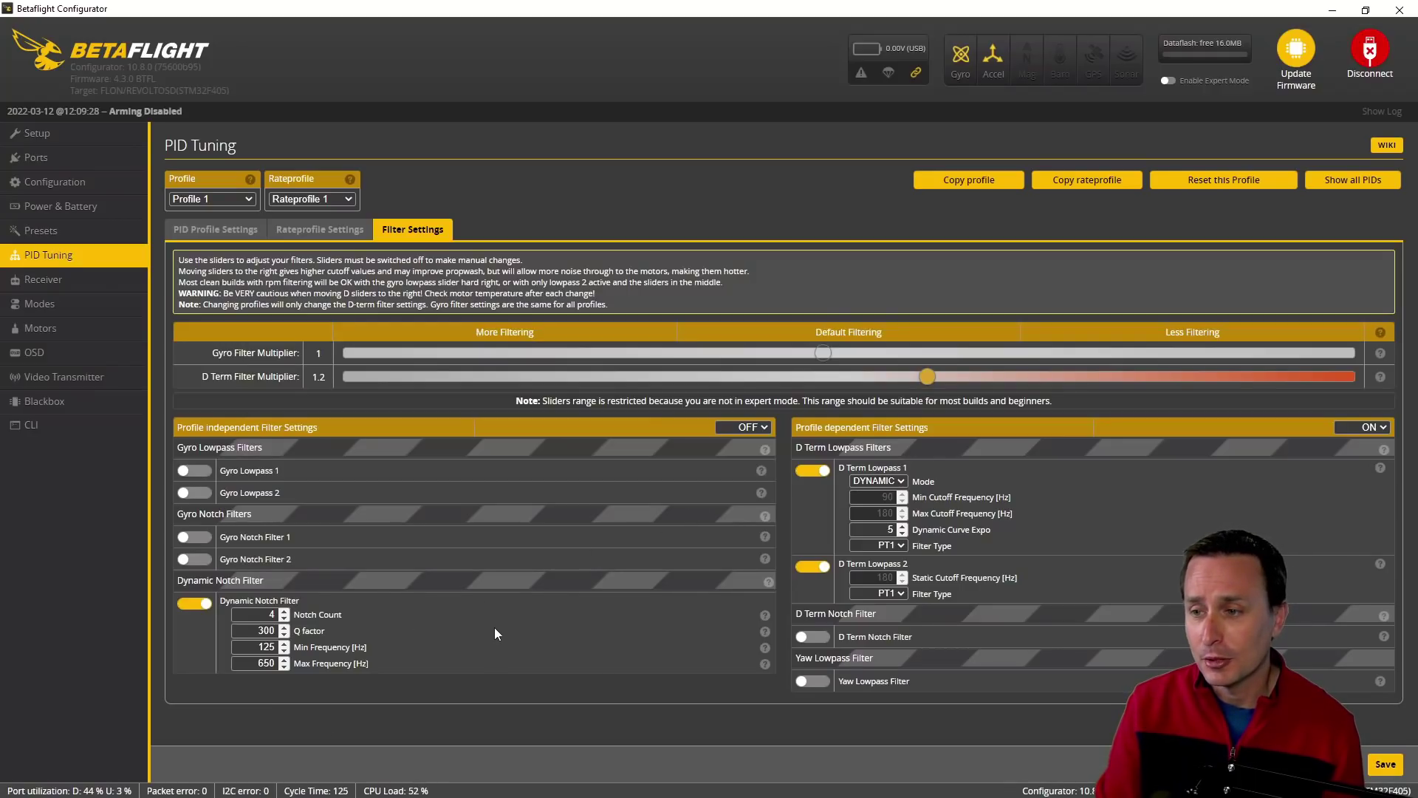
Add an ARM range on AUX 1 active from 1700 to 2100.
left_click(74, 308)
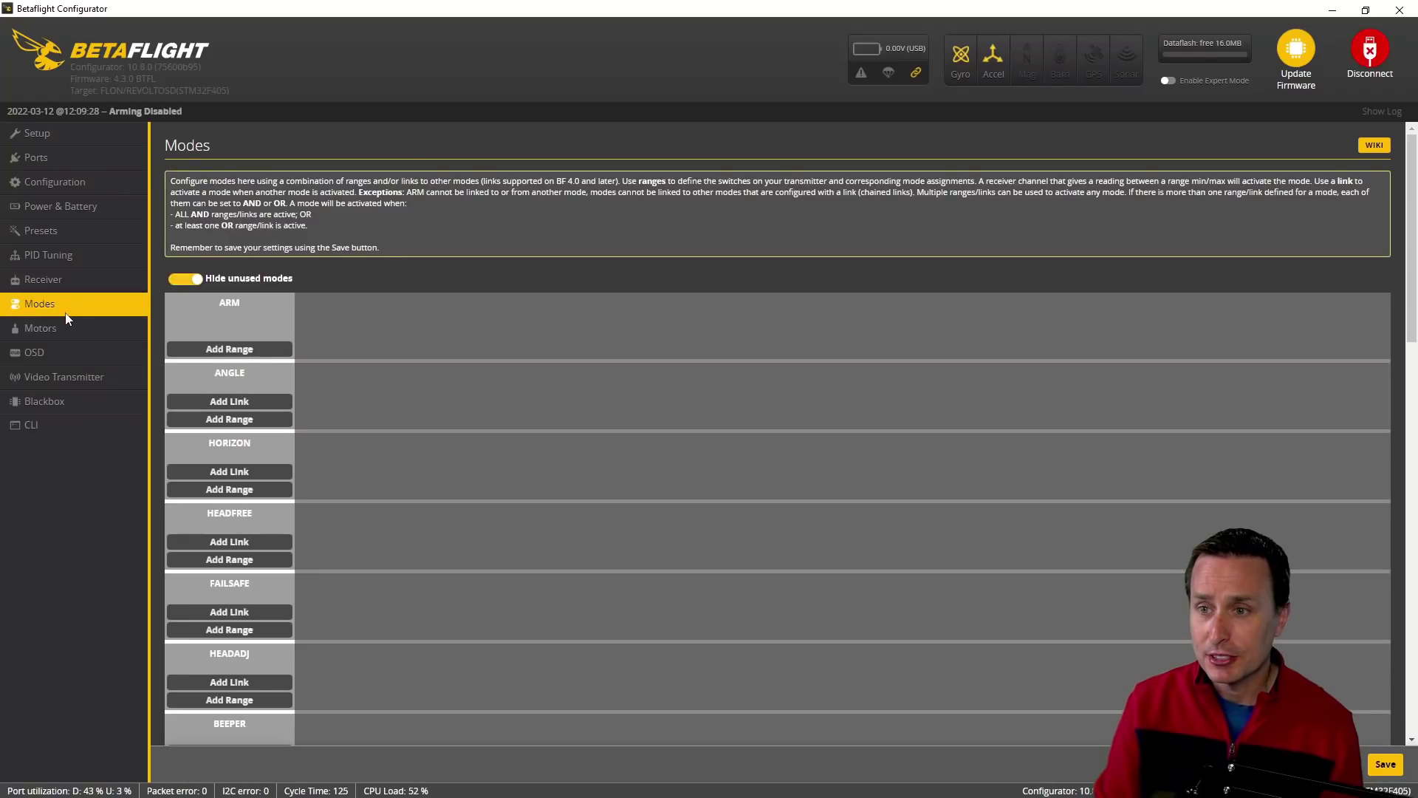
left_click(215, 349)
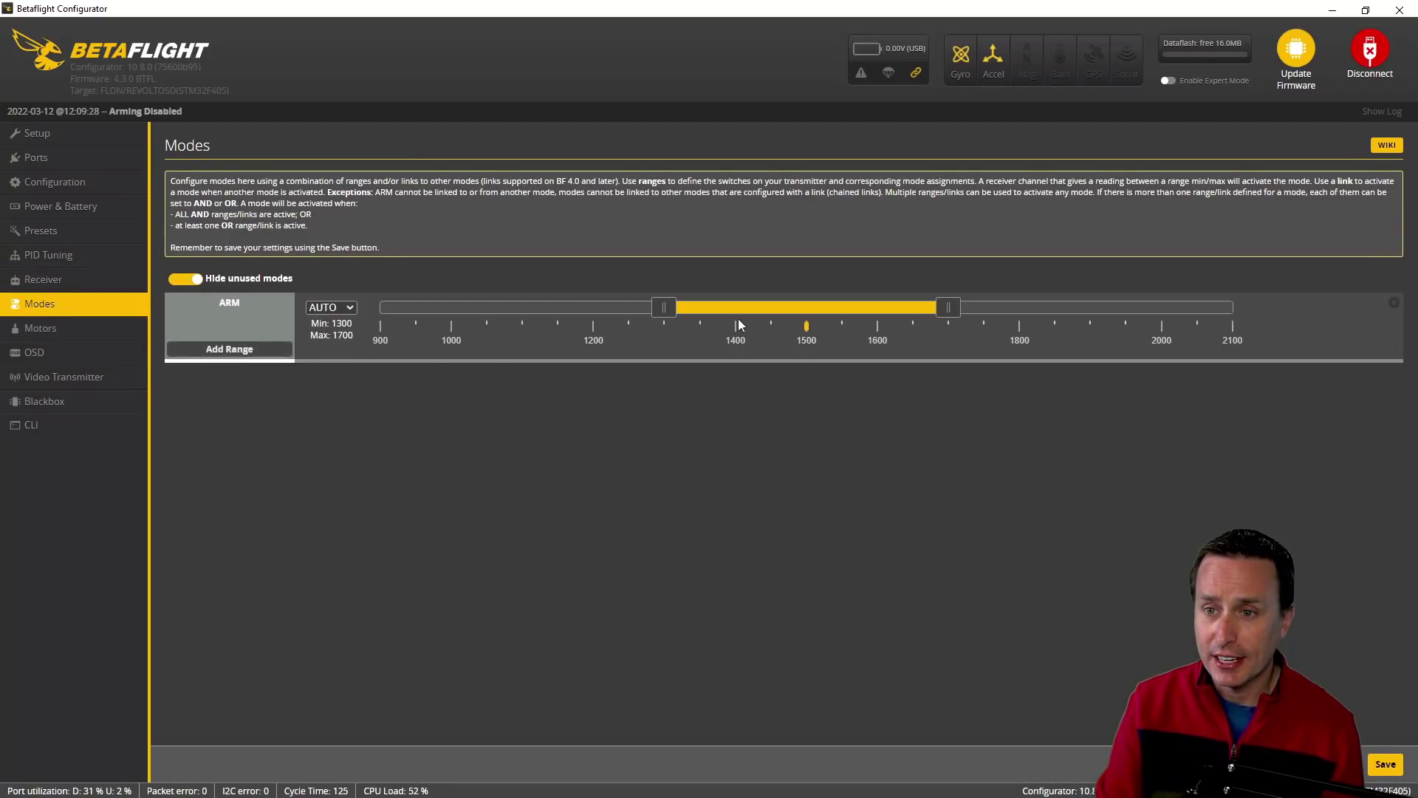
left_click(320, 309)
left_click(336, 329)
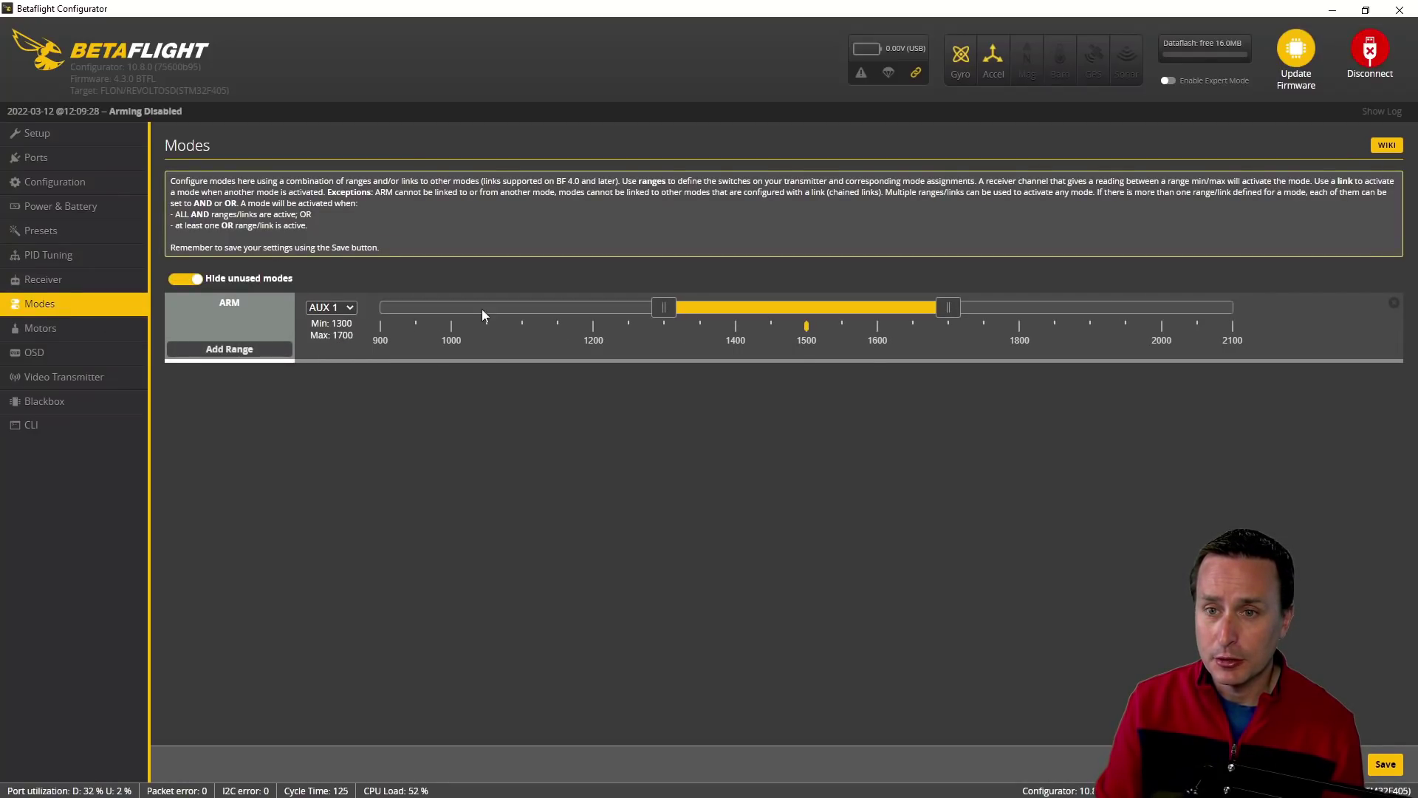
left_click_drag(799, 308, 1107, 311)
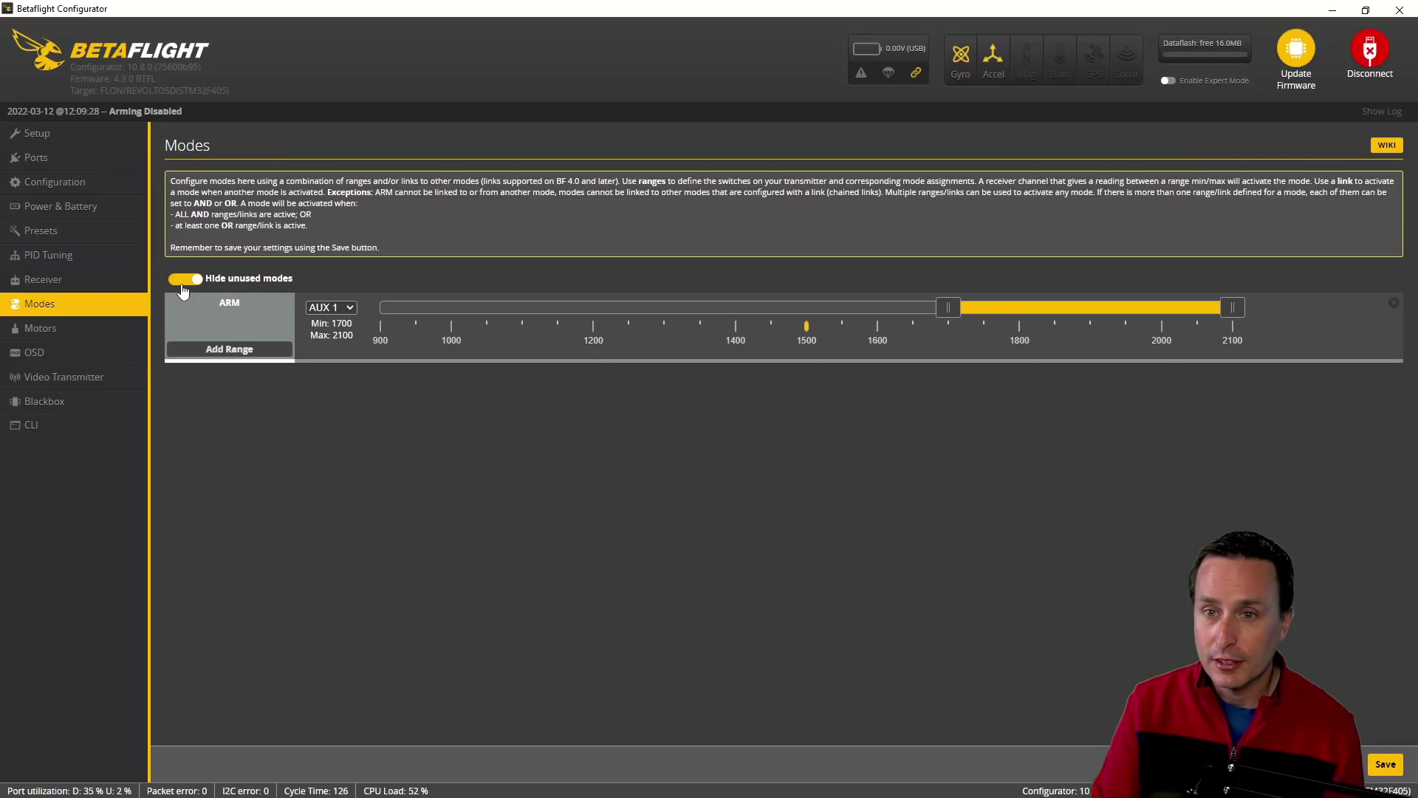
Add a switch range for the BEEPER mode from the full modes list.
left_click(225, 279)
scroll(262, 428, "down", 2)
scroll(276, 508, "down", 2)
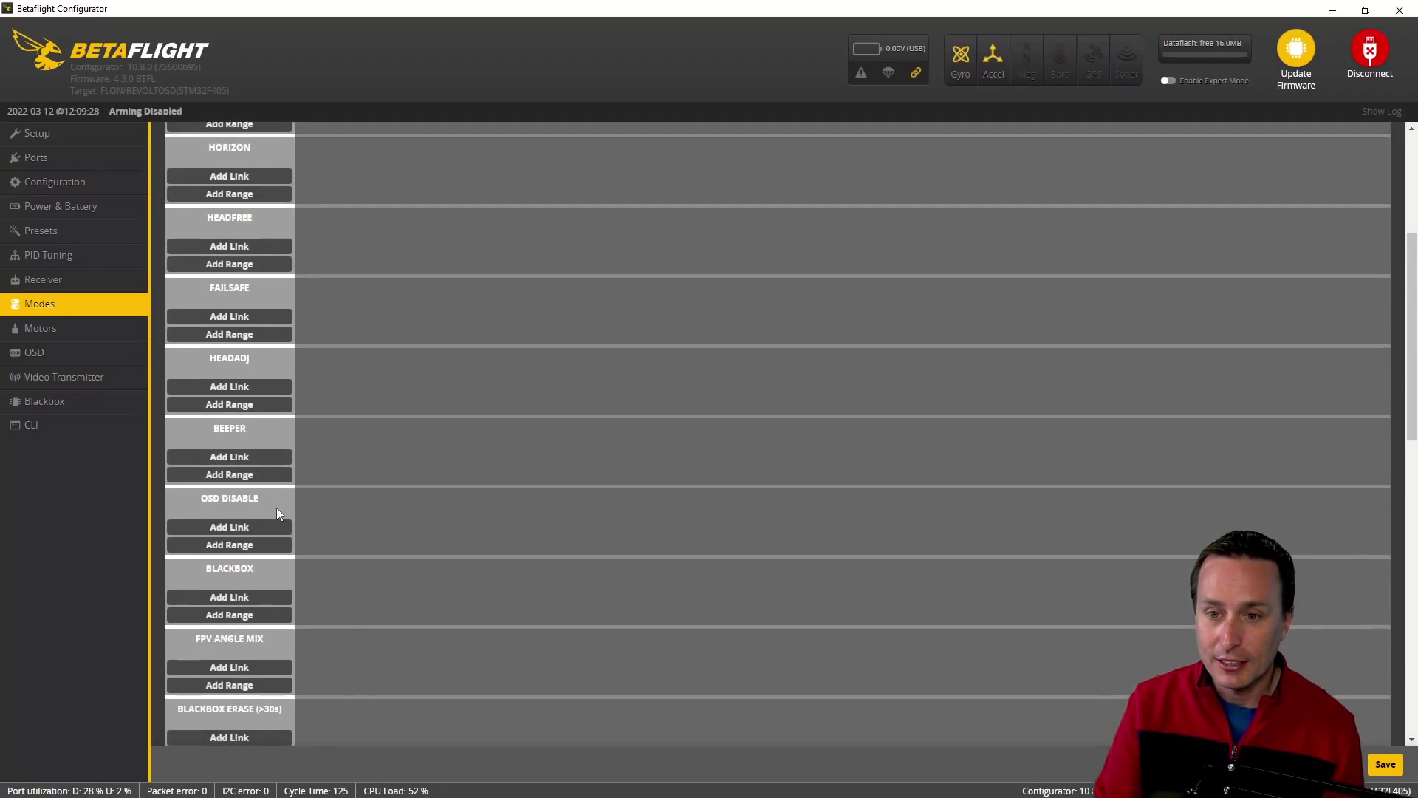
left_click(229, 476)
scroll(253, 566, "down", 1)
scroll(253, 561, "down", 3)
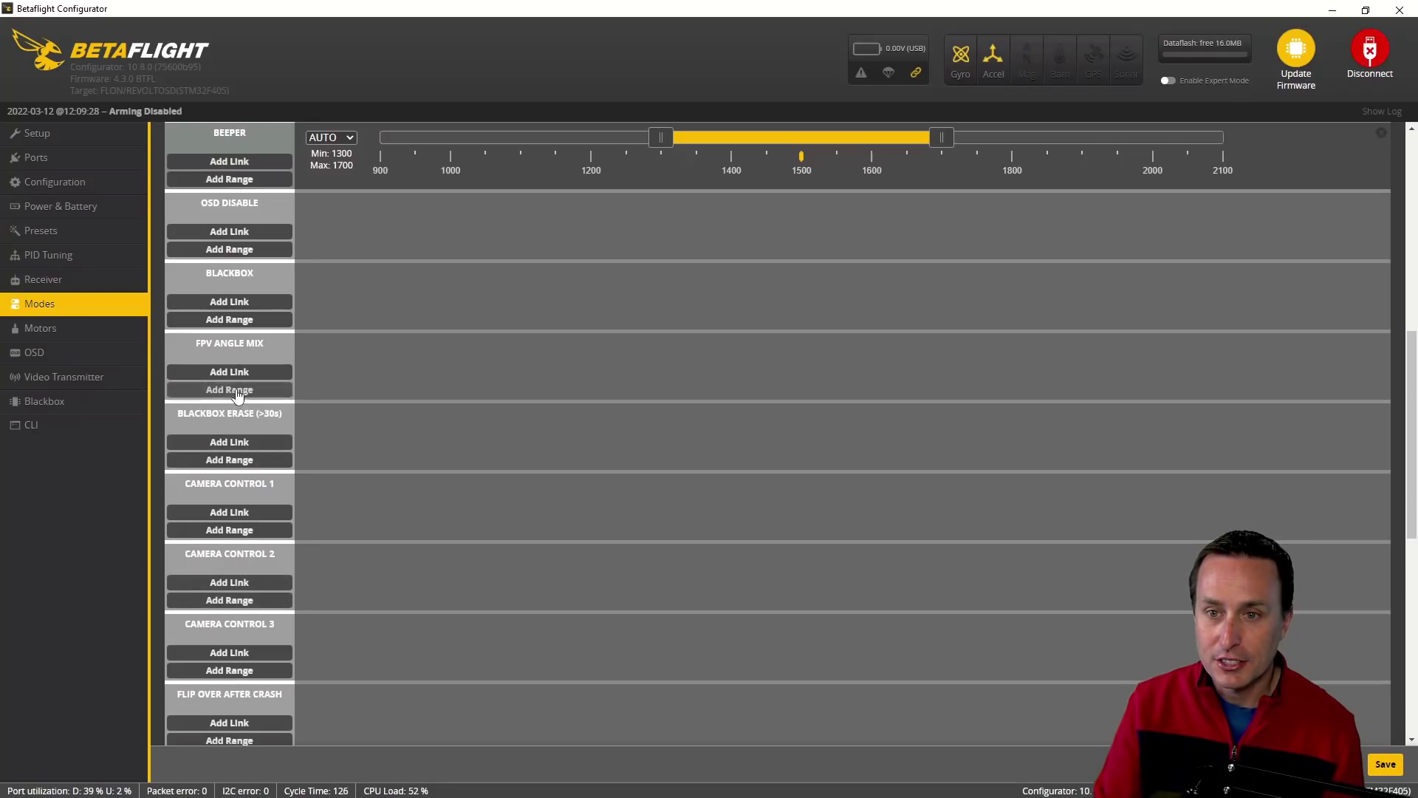
scroll(480, 498, "up", 8)
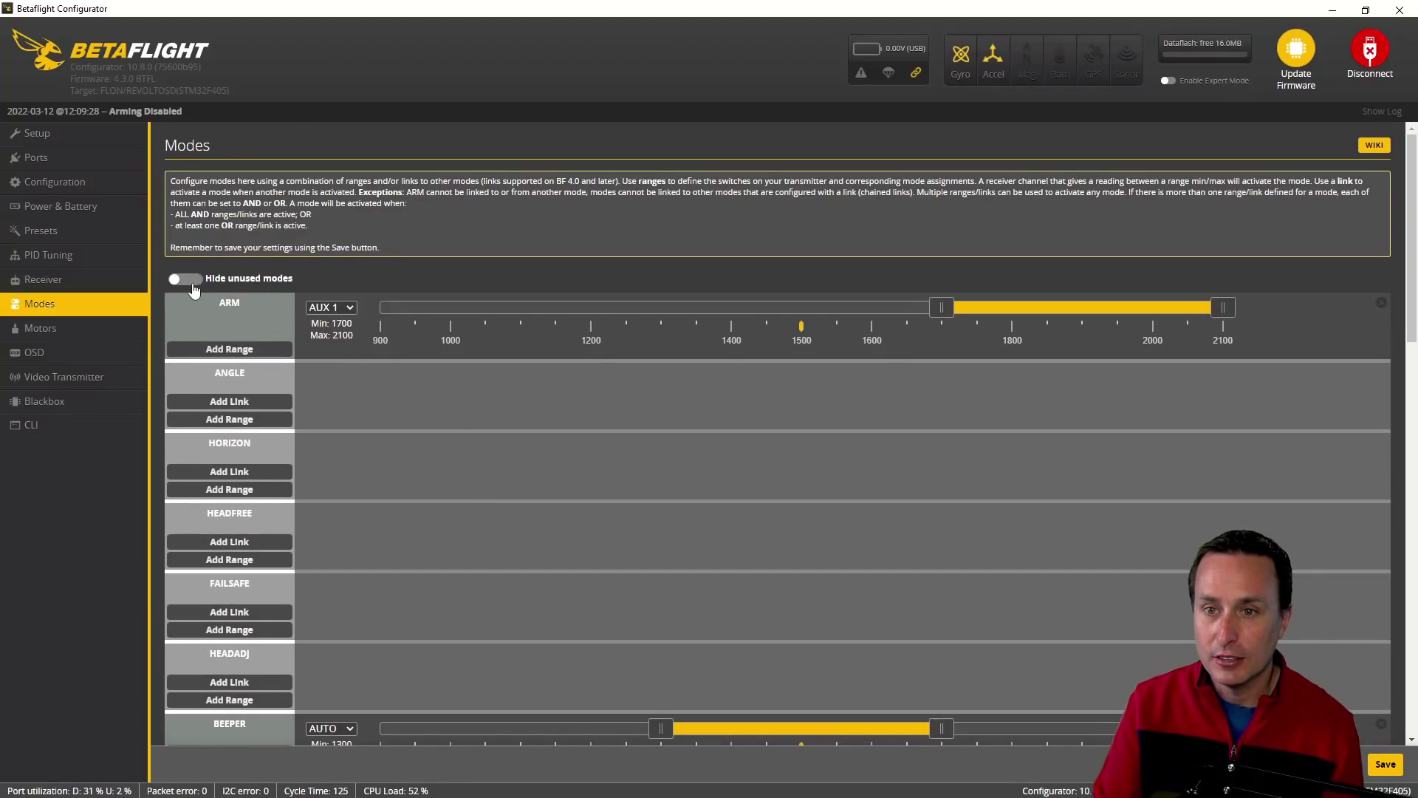
left_click(186, 279)
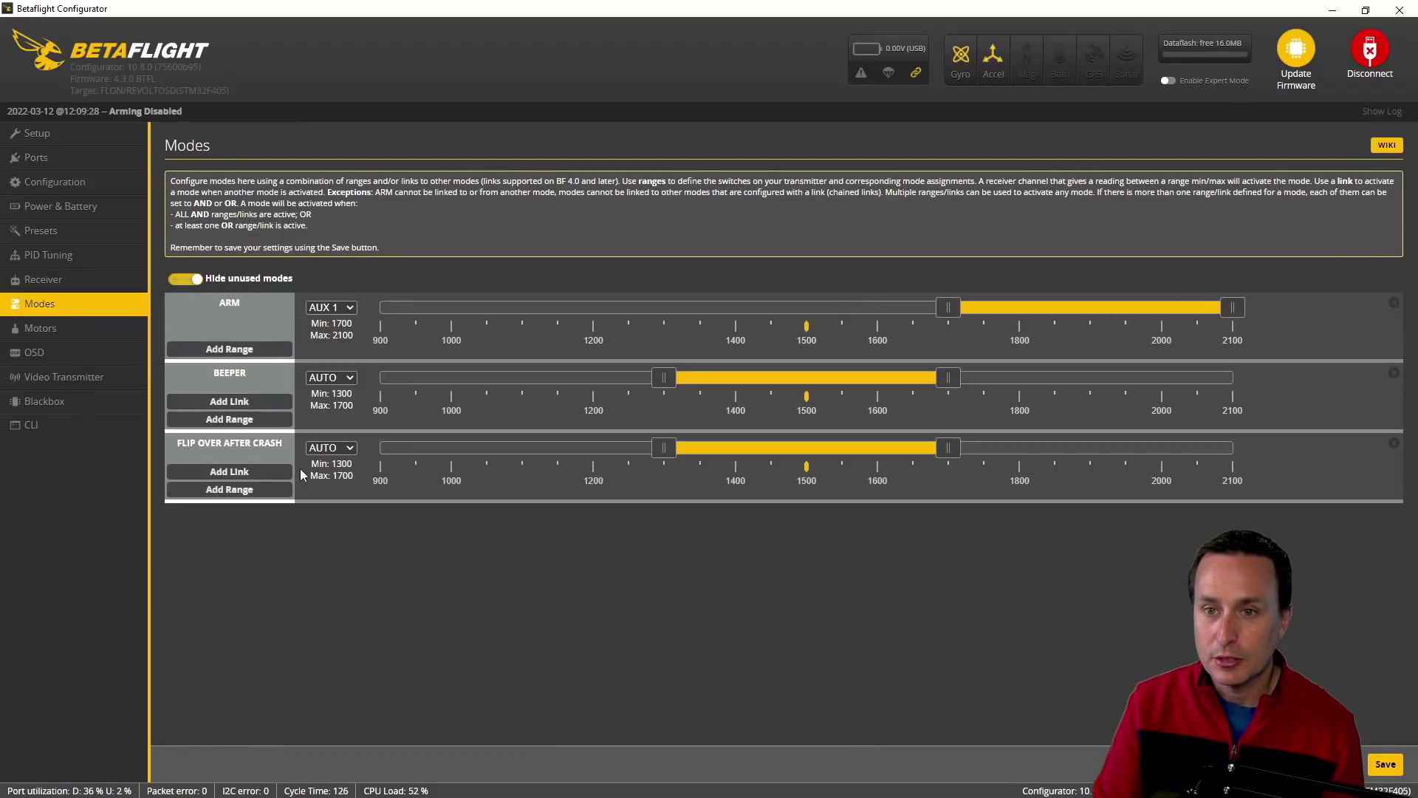
Put BEEPER on AUX 2 and Flip Over After Crash on AUX 3, both 1700–2100, and save.
left_click(329, 378)
left_click(330, 410)
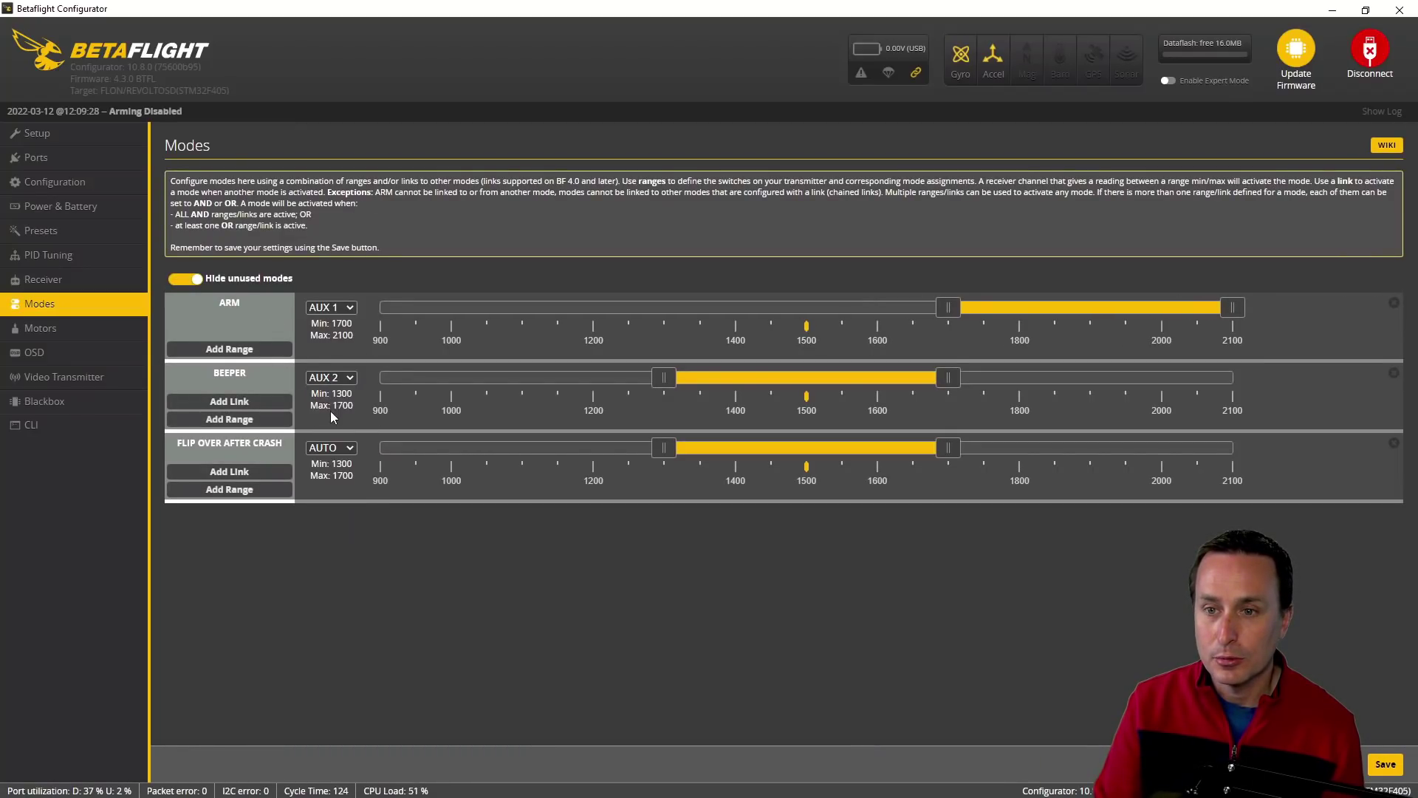
left_click(332, 449)
left_click(331, 499)
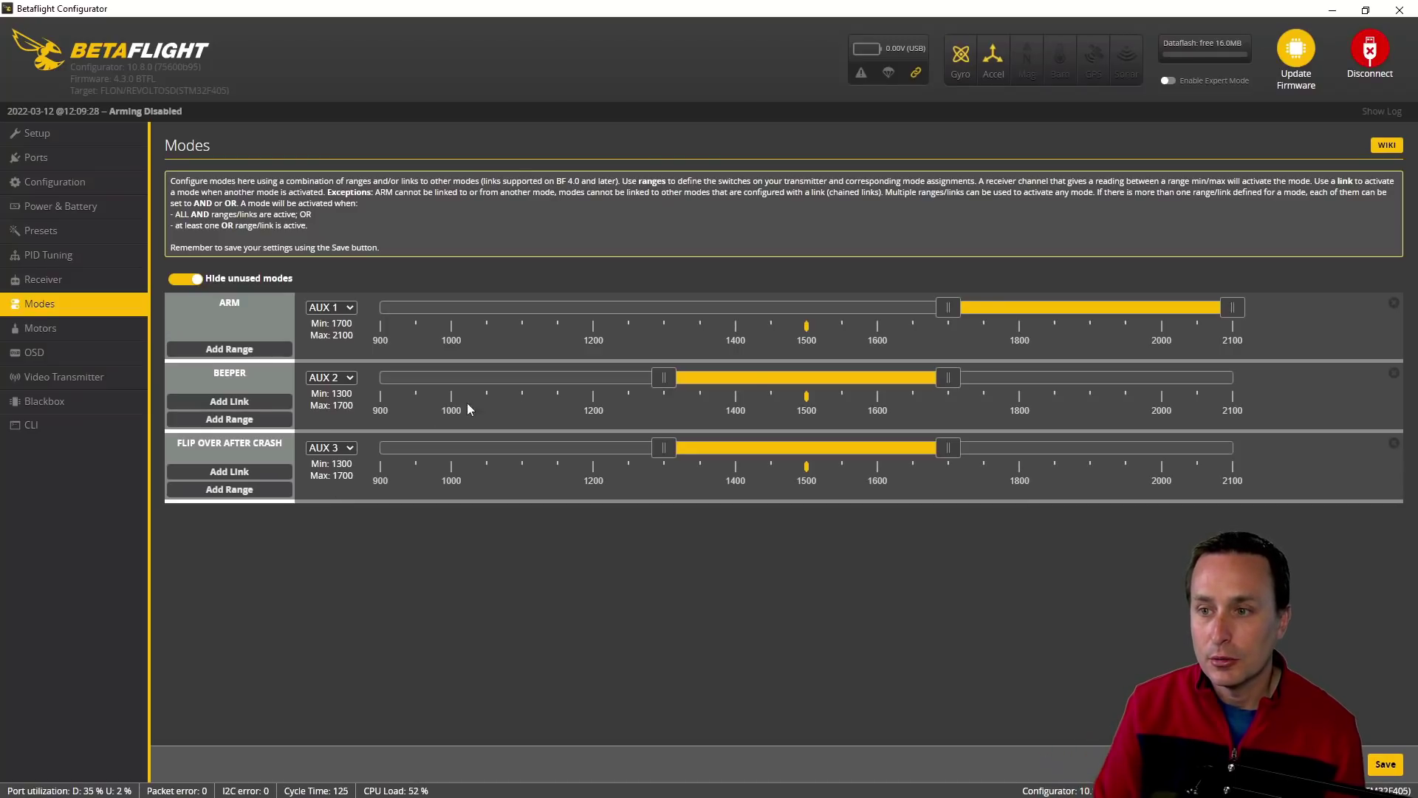
left_click_drag(757, 378, 1119, 391)
left_click_drag(927, 442, 1212, 444)
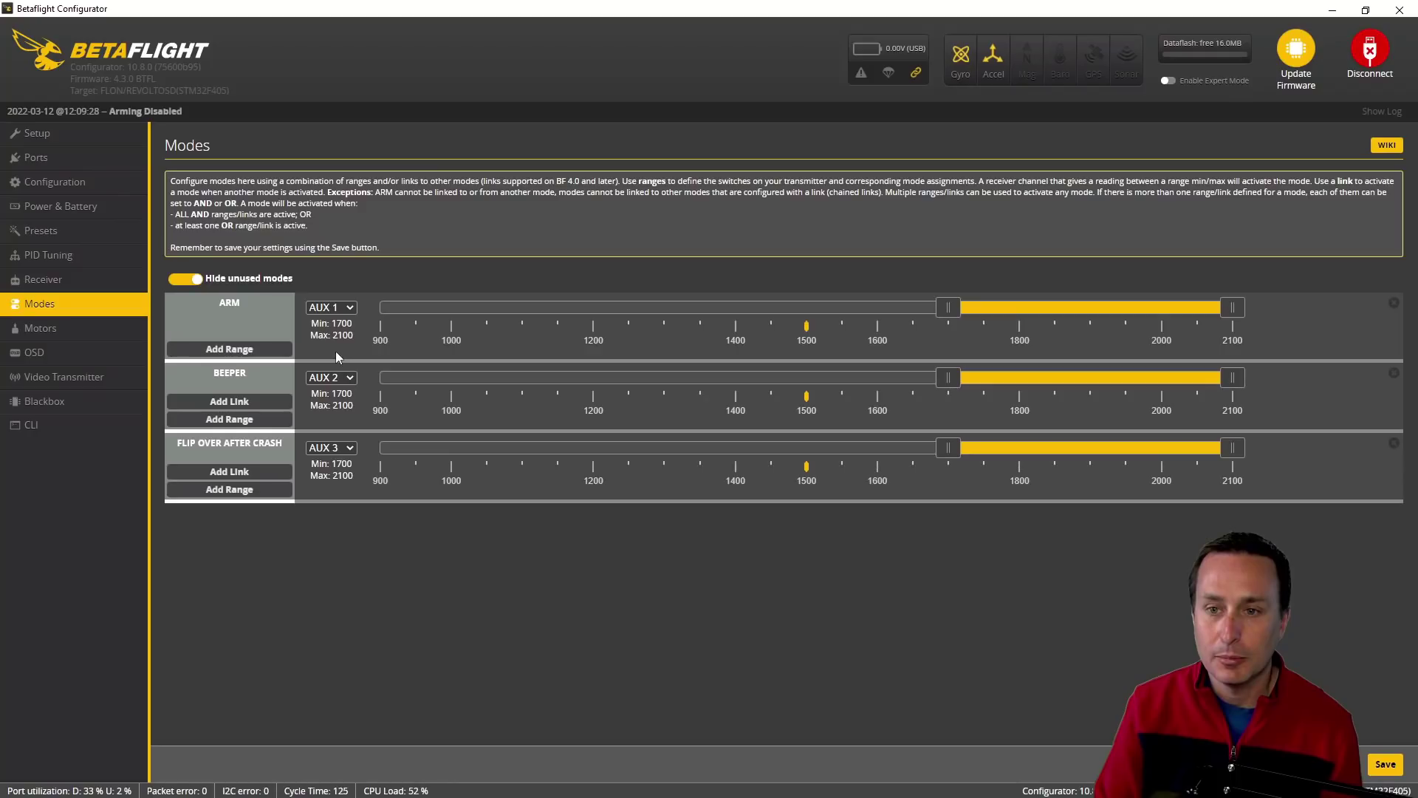
left_click(1385, 764)
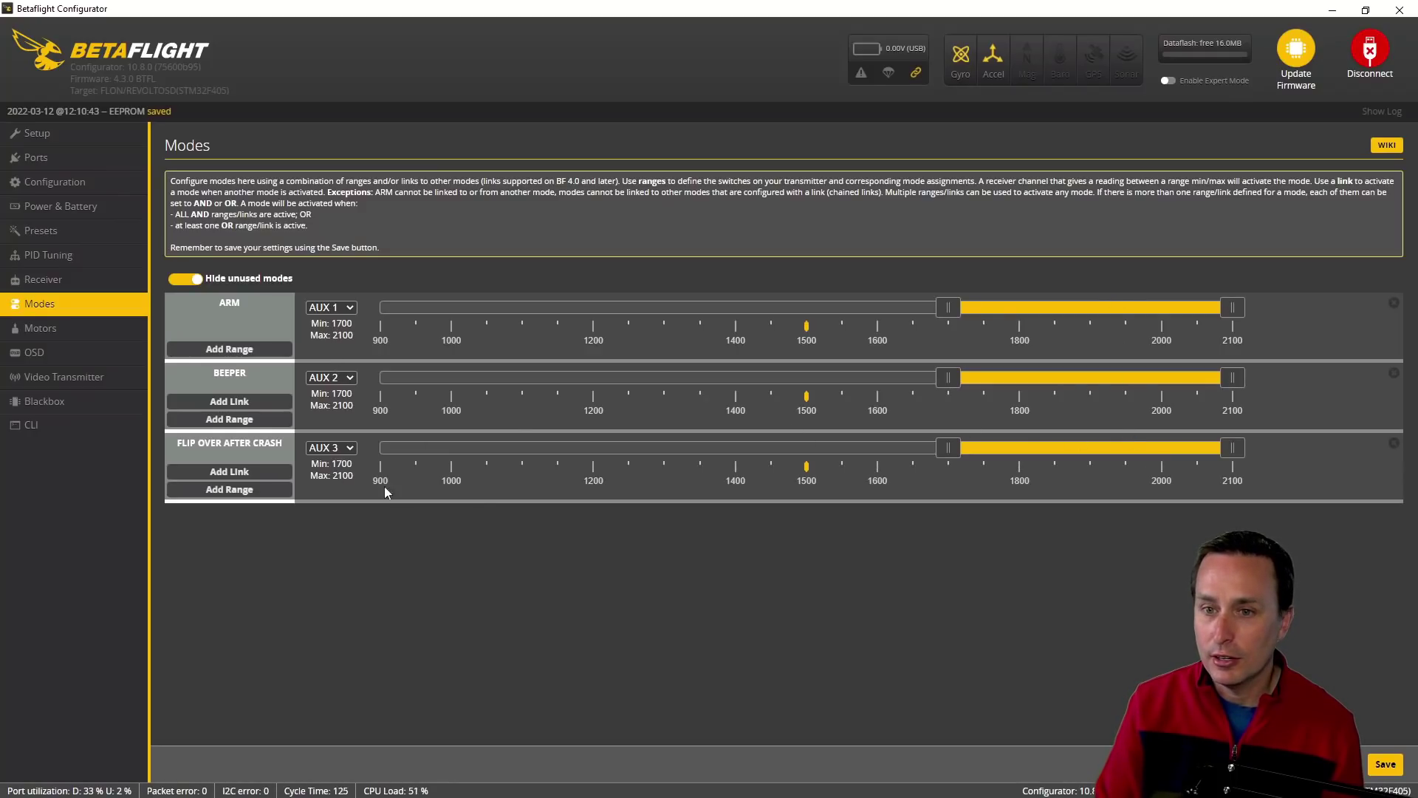